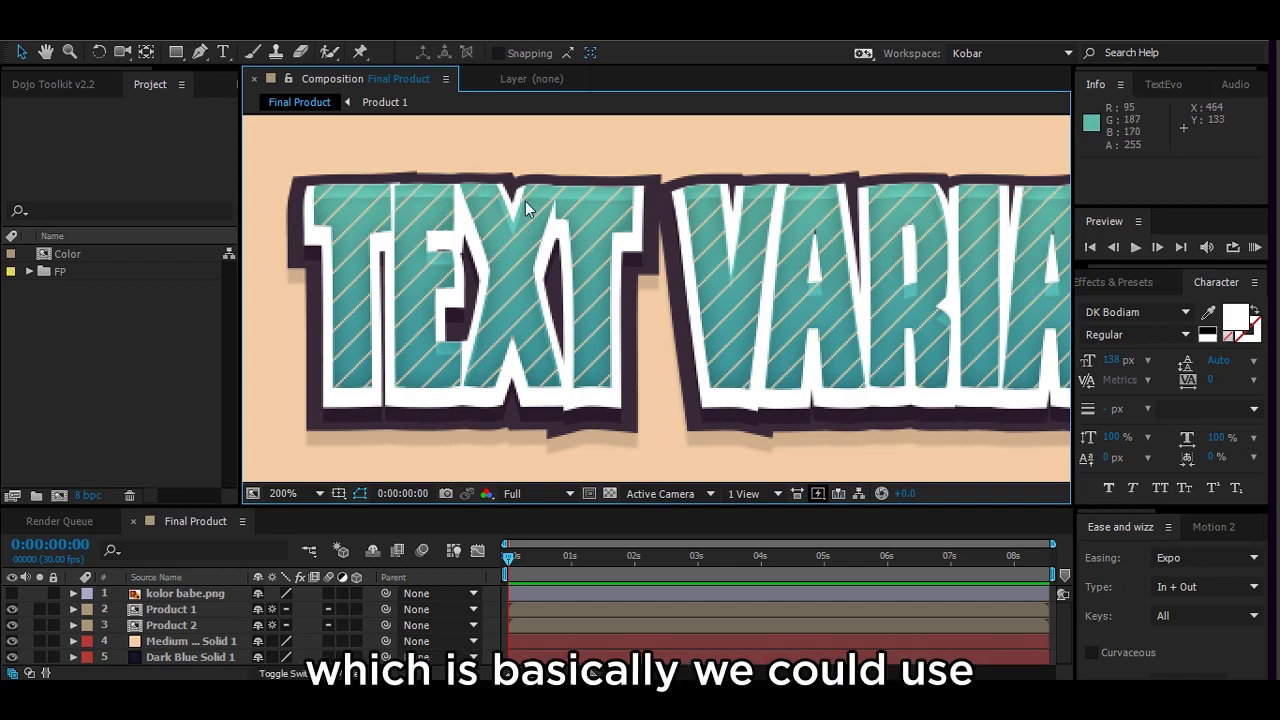
- Create a new composition named 'Terserah apa kek'
{"action": "scroll", "coordinate": [808, 278], "scroll_direction": "down", "scroll_amount": 2}
{"action": "scroll", "coordinate": [786, 363], "scroll_direction": "up", "scroll_amount": 4}
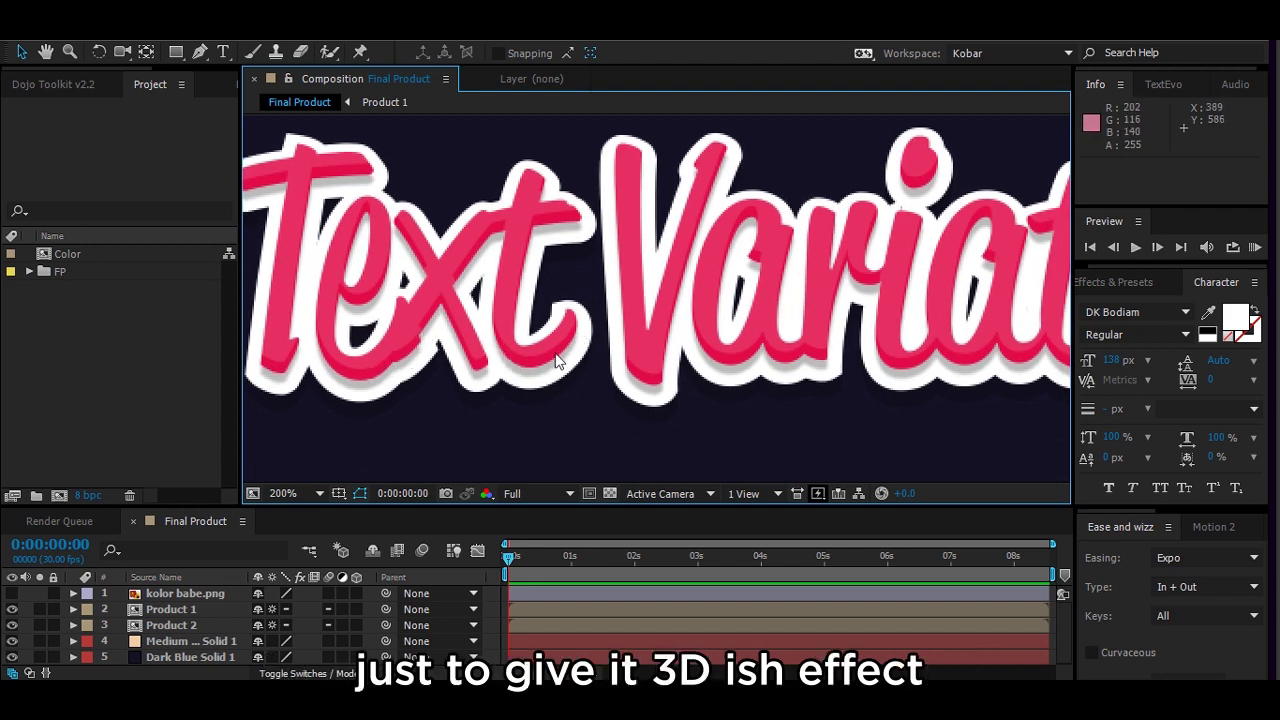
{"action": "scroll", "coordinate": [557, 362], "scroll_direction": "down", "scroll_amount": 2}
{"action": "scroll", "coordinate": [493, 271], "scroll_direction": "up", "scroll_amount": 2}
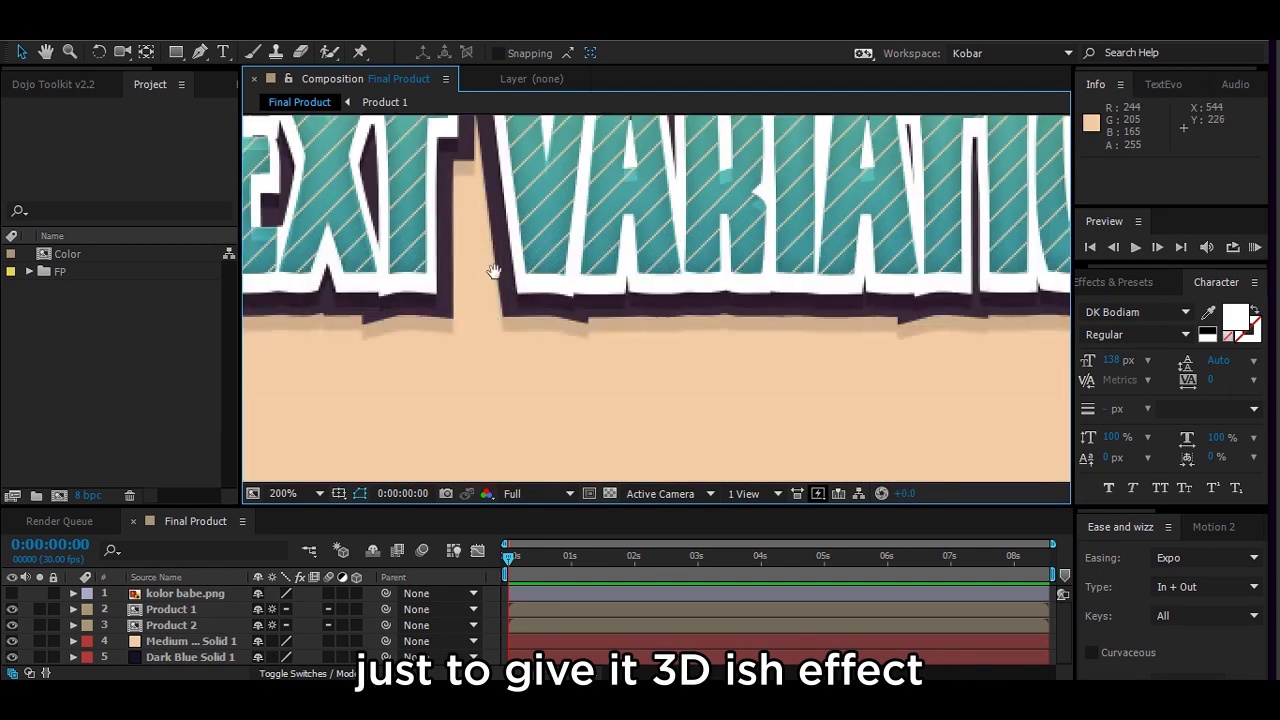
{"action": "left_click_drag", "start_coordinate": [493, 271], "coordinate": [740, 330]}
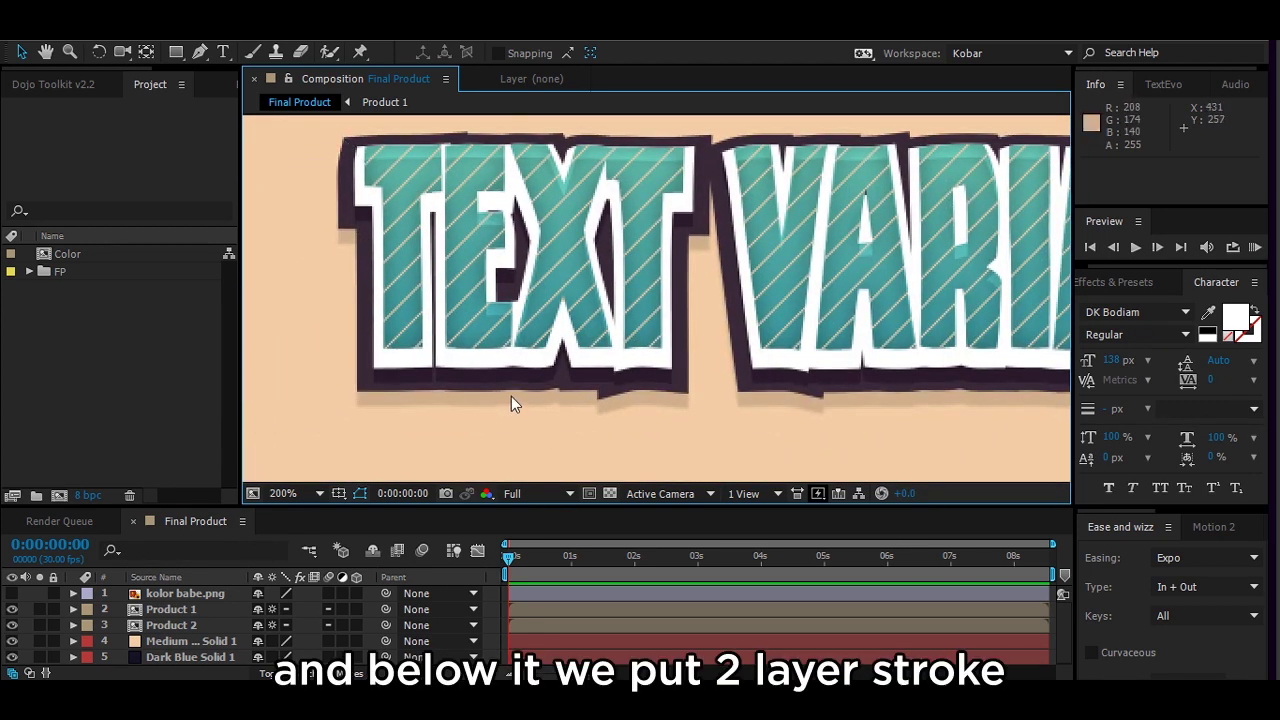
{"action": "key", "text": "comma"}
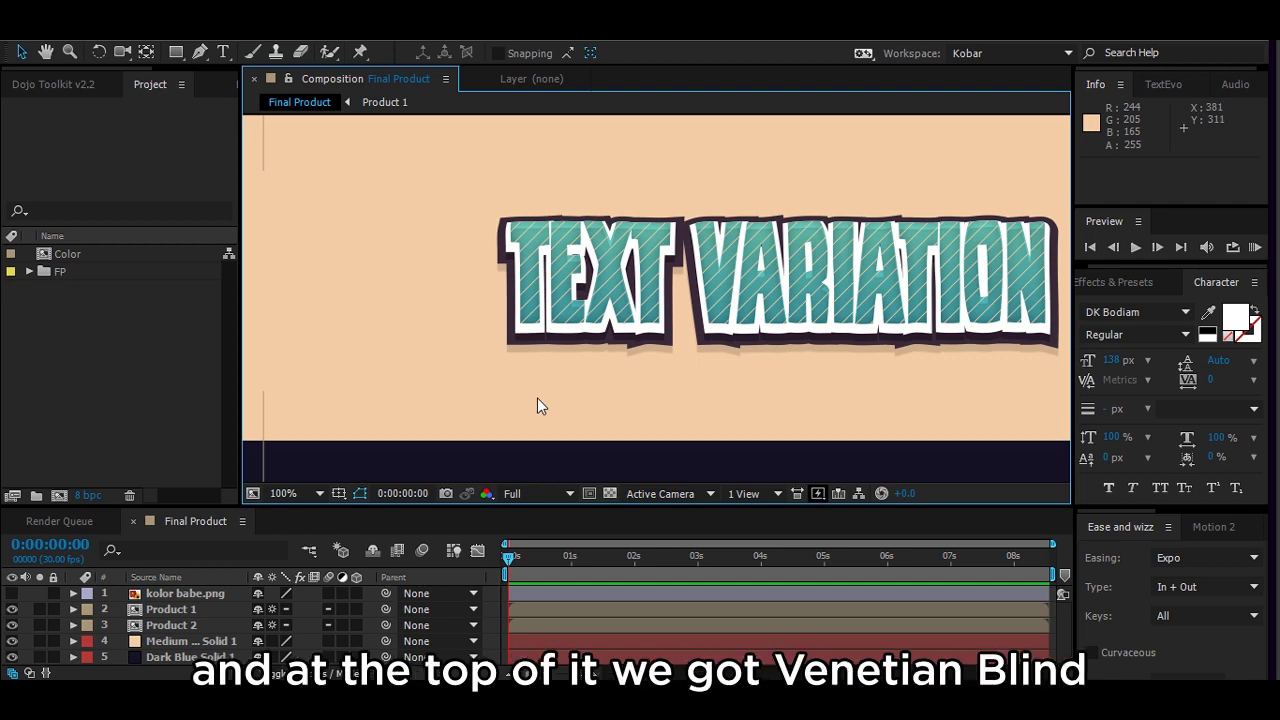
{"action": "key", "text": "slash"}
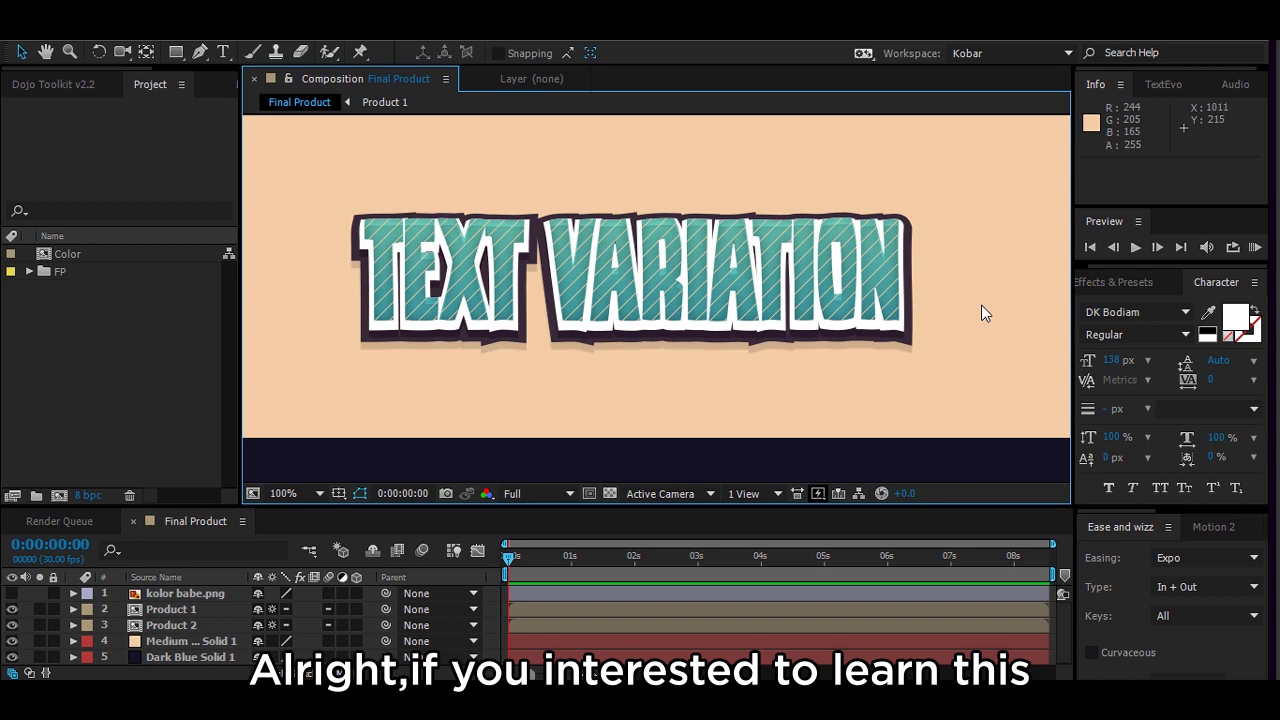
{"action": "left_click", "coordinate": [47, 40]}
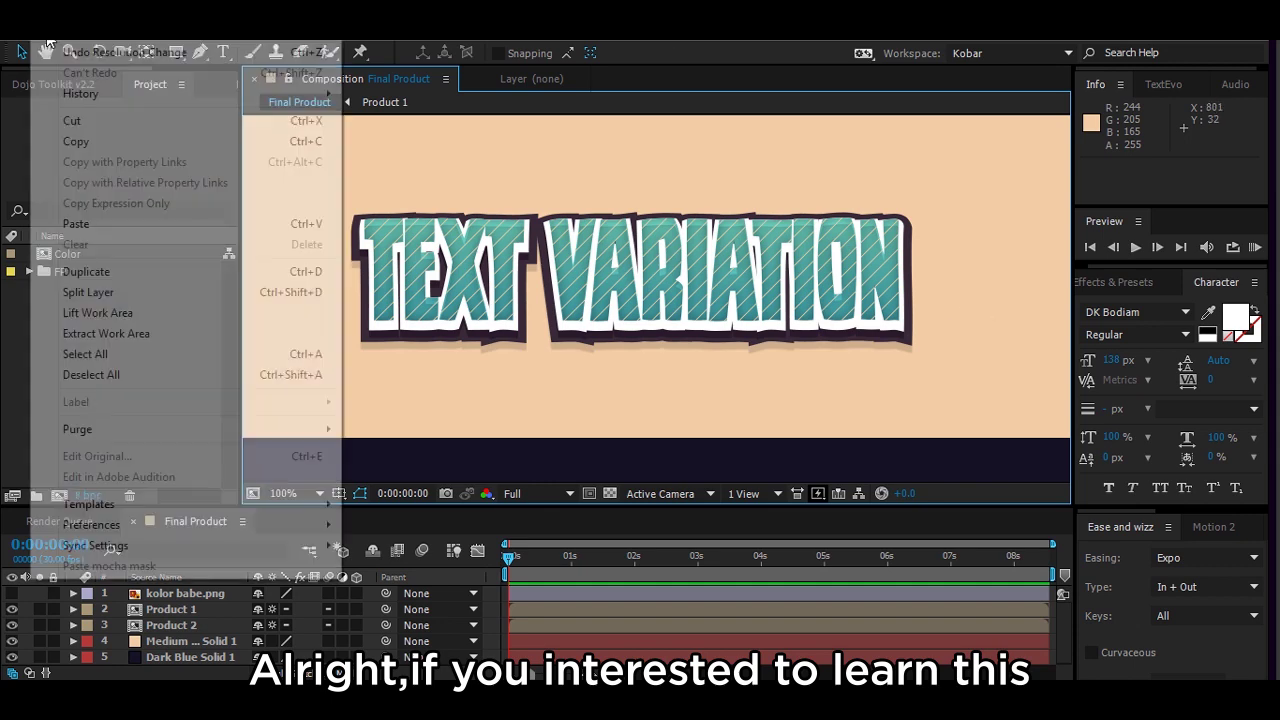
{"action": "left_click", "coordinate": [108, 52]}
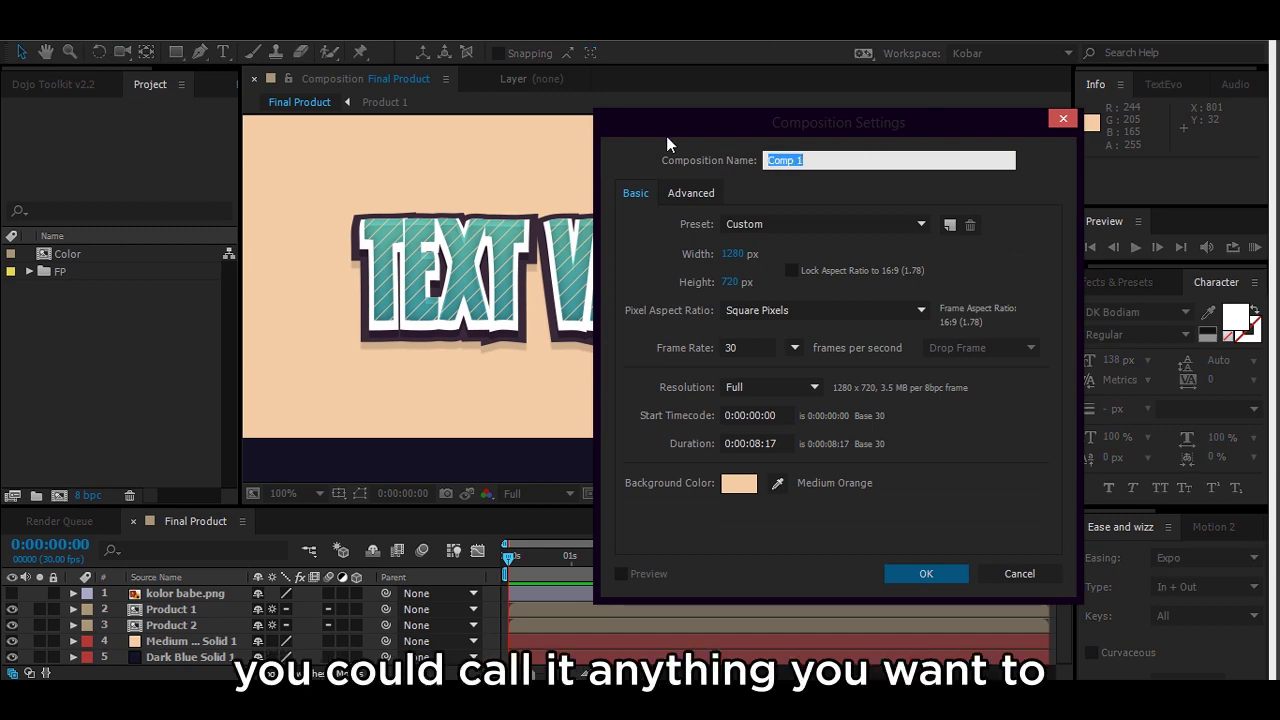
{"action": "type", "text": "Terserah apa kek"}
{"action": "key", "text": "Return"}
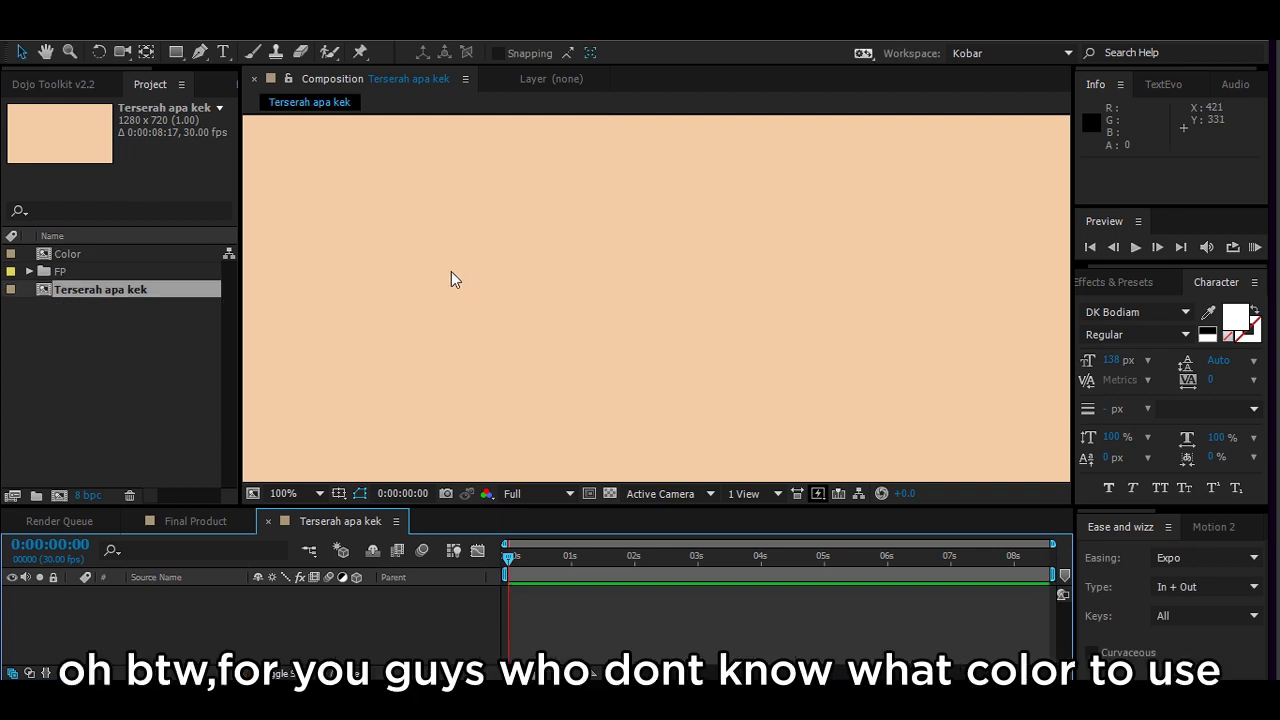
- Add the Color palette comp as a layer and scale it down to 27%
{"action": "key", "text": "comma"}
{"action": "key", "text": "ctrl+k"}
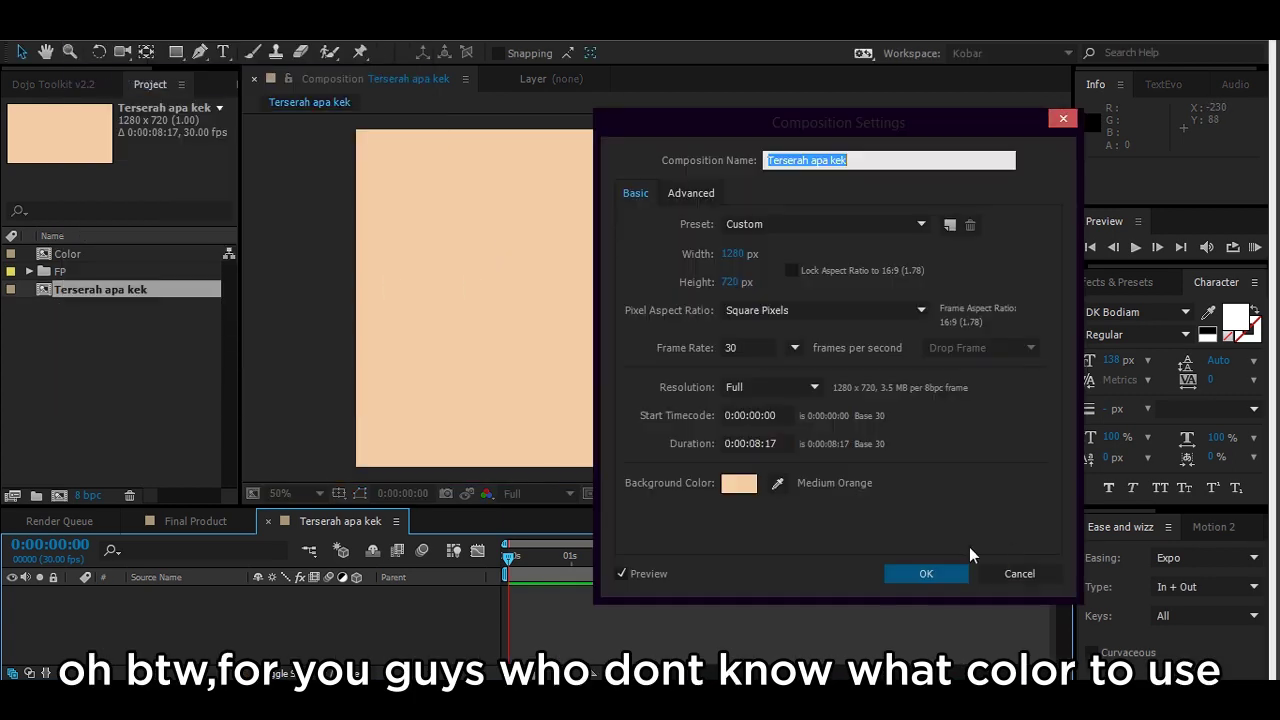
{"action": "left_click", "coordinate": [969, 547]}
{"action": "left_click_drag", "start_coordinate": [67, 256], "coordinate": [167, 600]}
{"action": "key", "text": "s"}
{"action": "left_click_drag", "start_coordinate": [324, 609], "coordinate": [290, 621]}
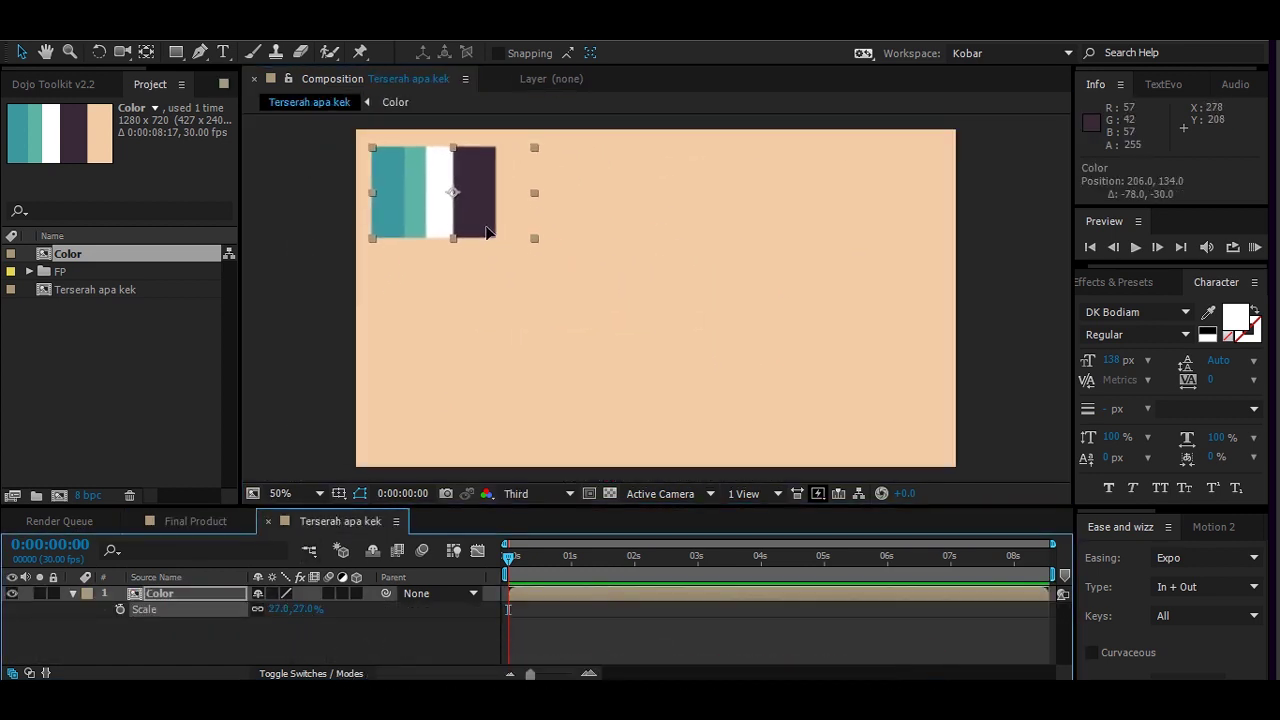
{"action": "key", "text": "ctrl+t"}
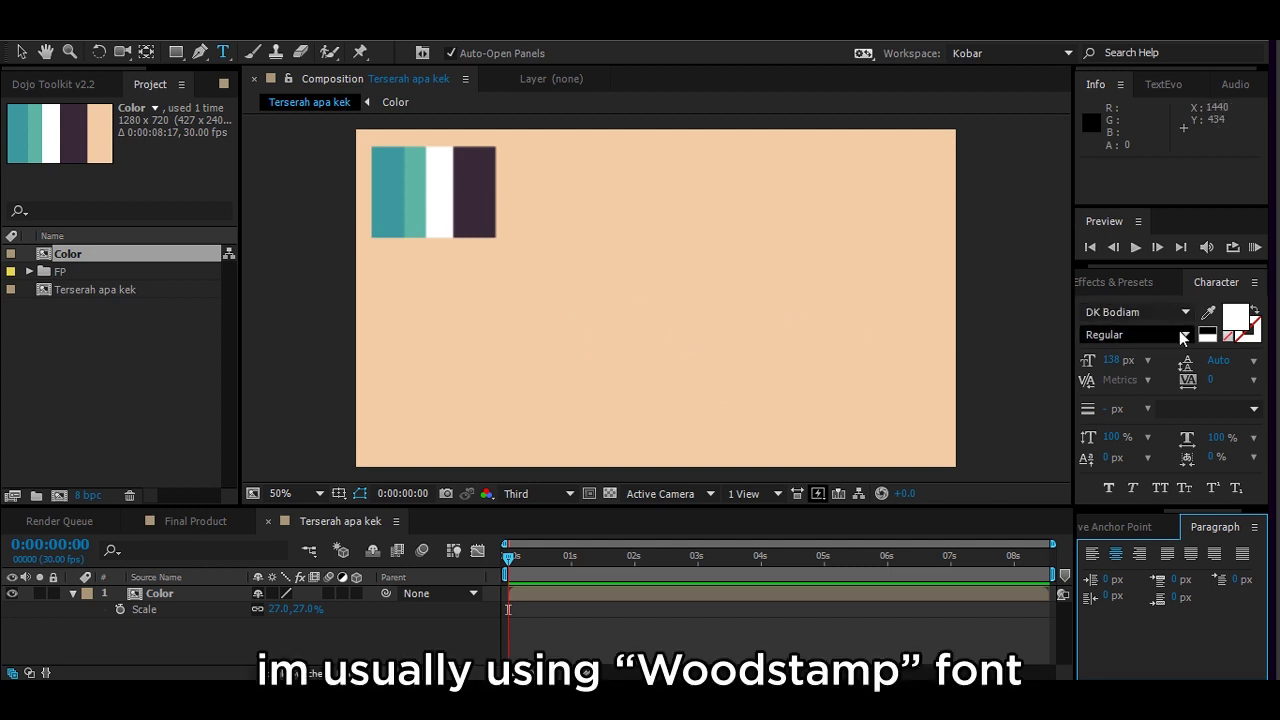
- Type ANYTHING as a new text layer and set its font to Wood Stamp
{"action": "left_click", "coordinate": [602, 334]}
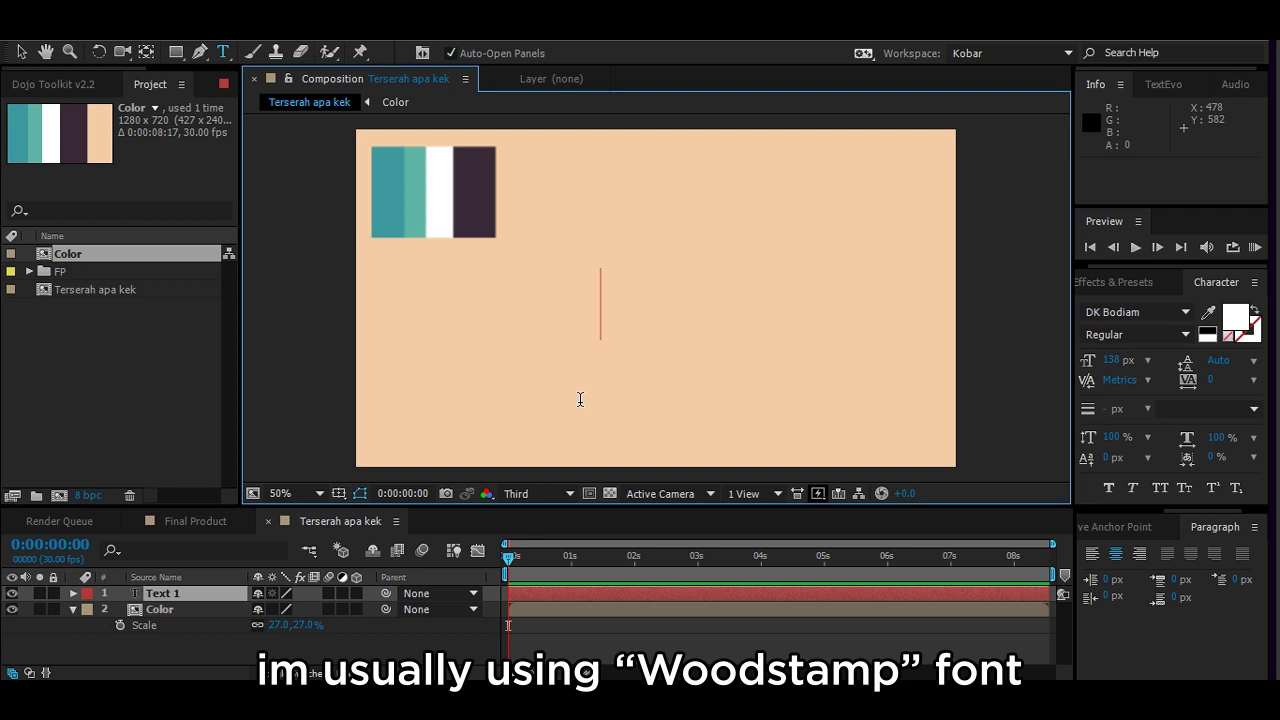
{"action": "type", "text": "ANYTHI"}
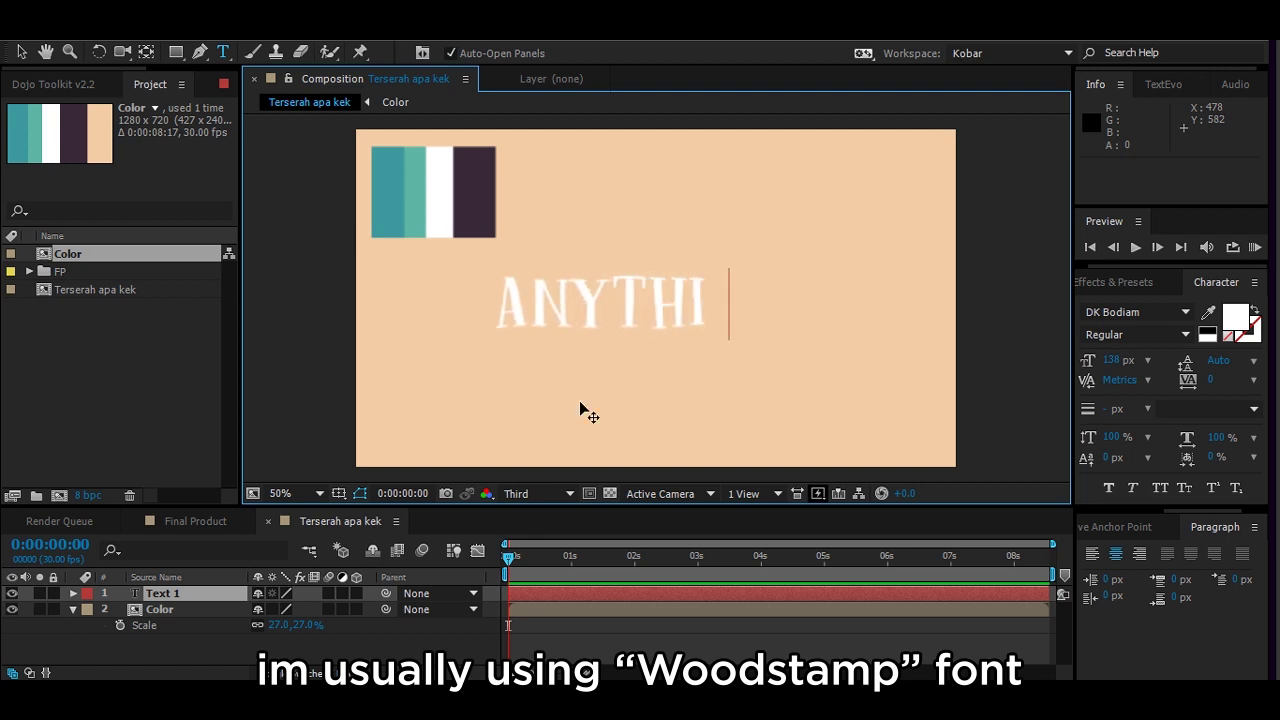
{"action": "type", "text": "NG"}
{"action": "key", "text": "ctrl+a"}
{"action": "left_click", "coordinate": [1158, 312]}
{"action": "type", "text": "wood"}
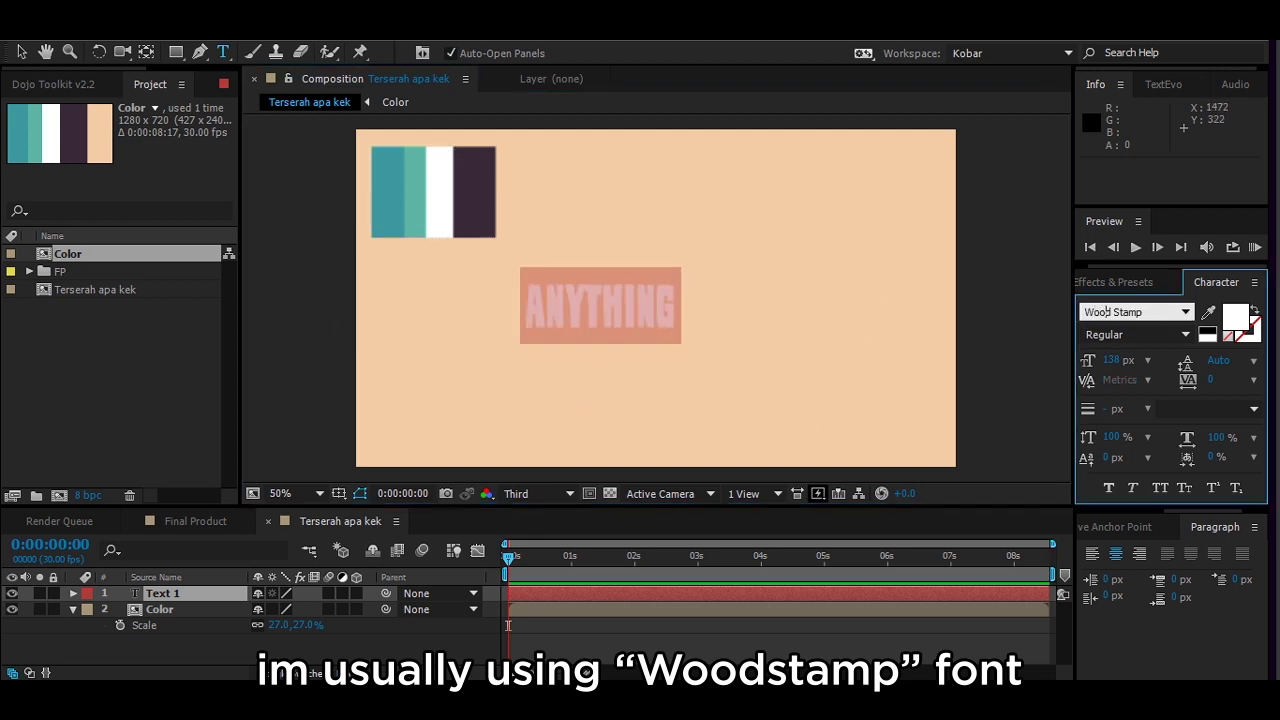
{"action": "key", "text": "Return"}
{"action": "left_click", "coordinate": [22, 52]}
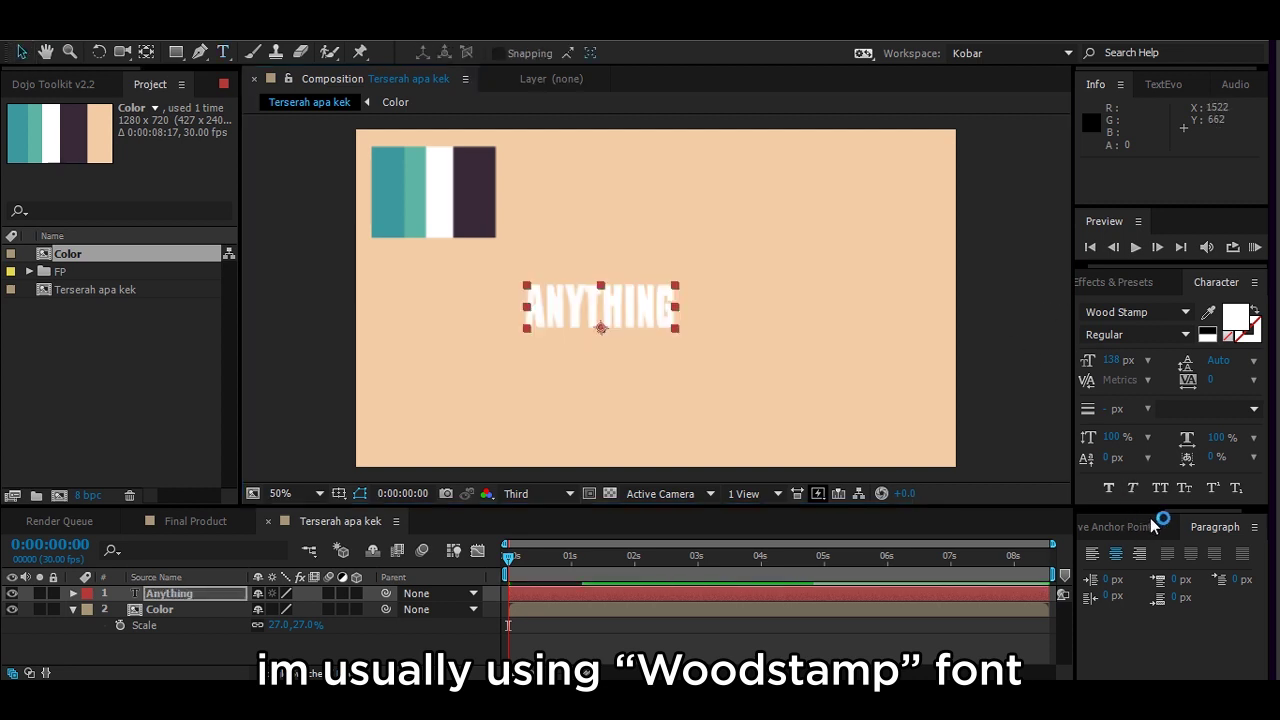
- Centre the ANYTHING text horizontally and vertically, and scale it to 167%
{"action": "scroll", "coordinate": [1252, 520], "scroll_direction": "down", "scroll_amount": 1}
{"action": "left_click", "coordinate": [1227, 527]}
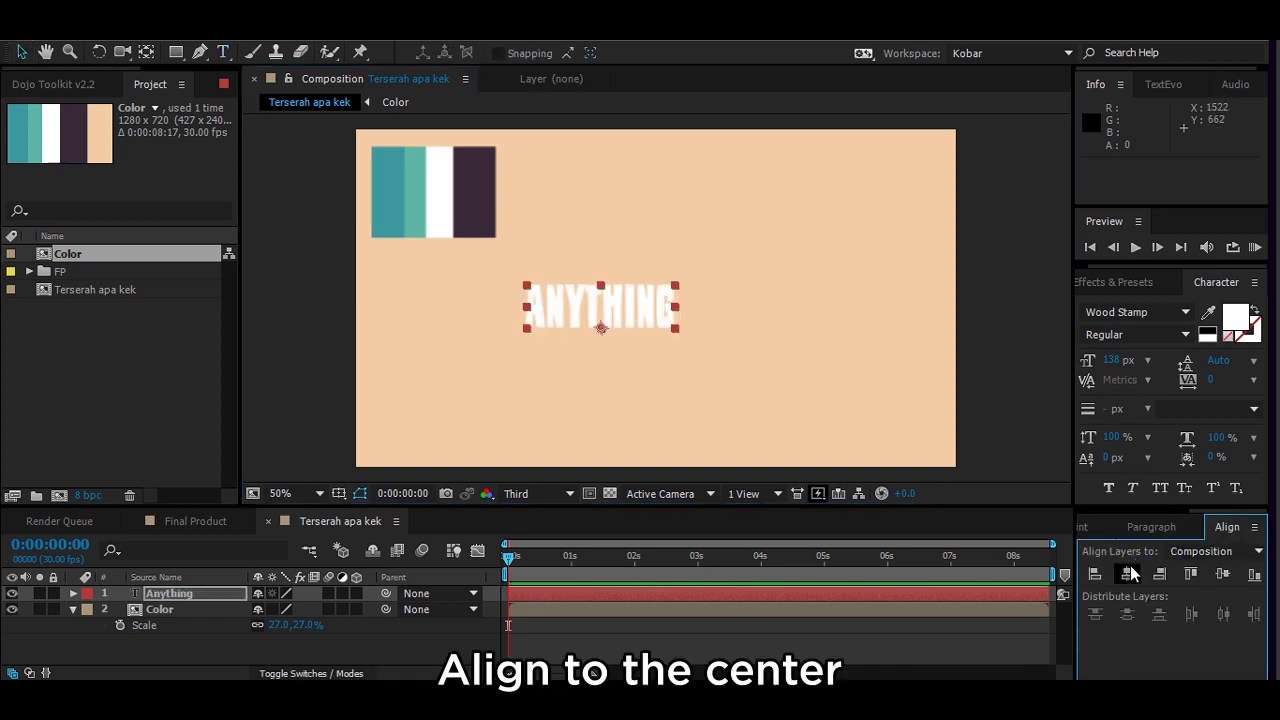
{"action": "left_click", "coordinate": [1127, 573]}
{"action": "left_click", "coordinate": [1222, 573]}
{"action": "scroll", "coordinate": [1105, 545], "scroll_direction": "up", "scroll_amount": 2}
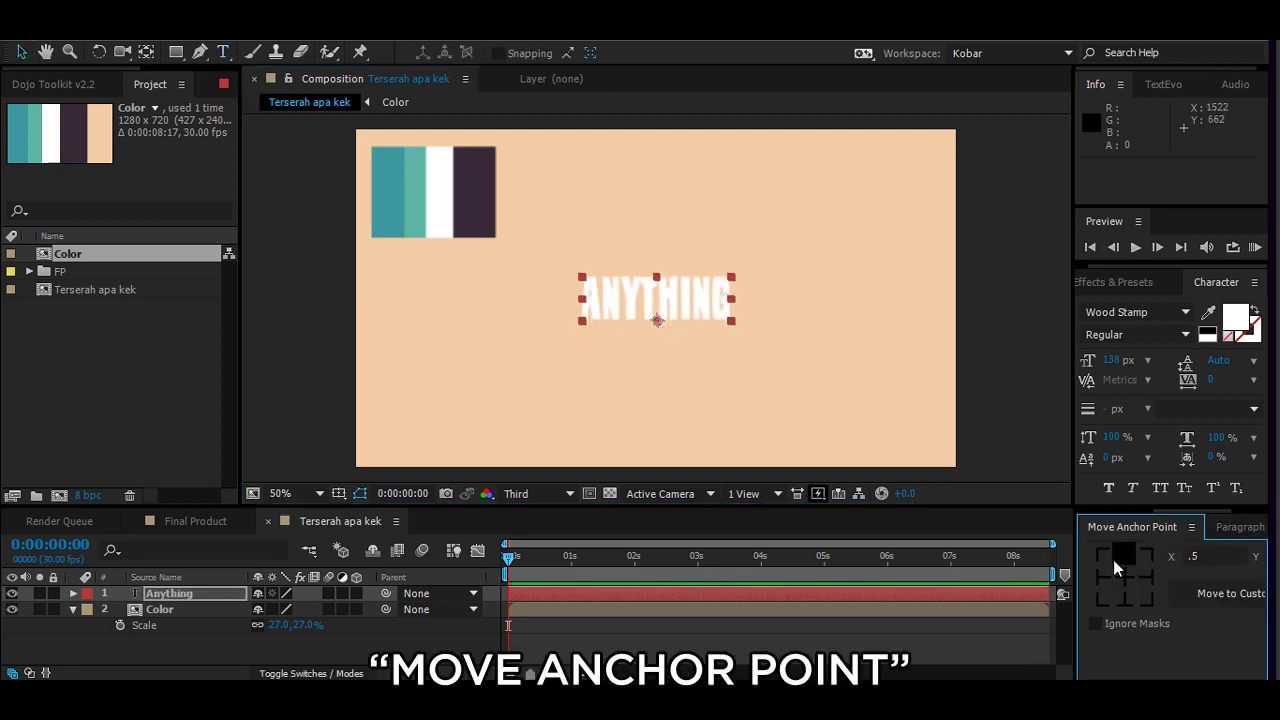
{"action": "key", "text": "s"}
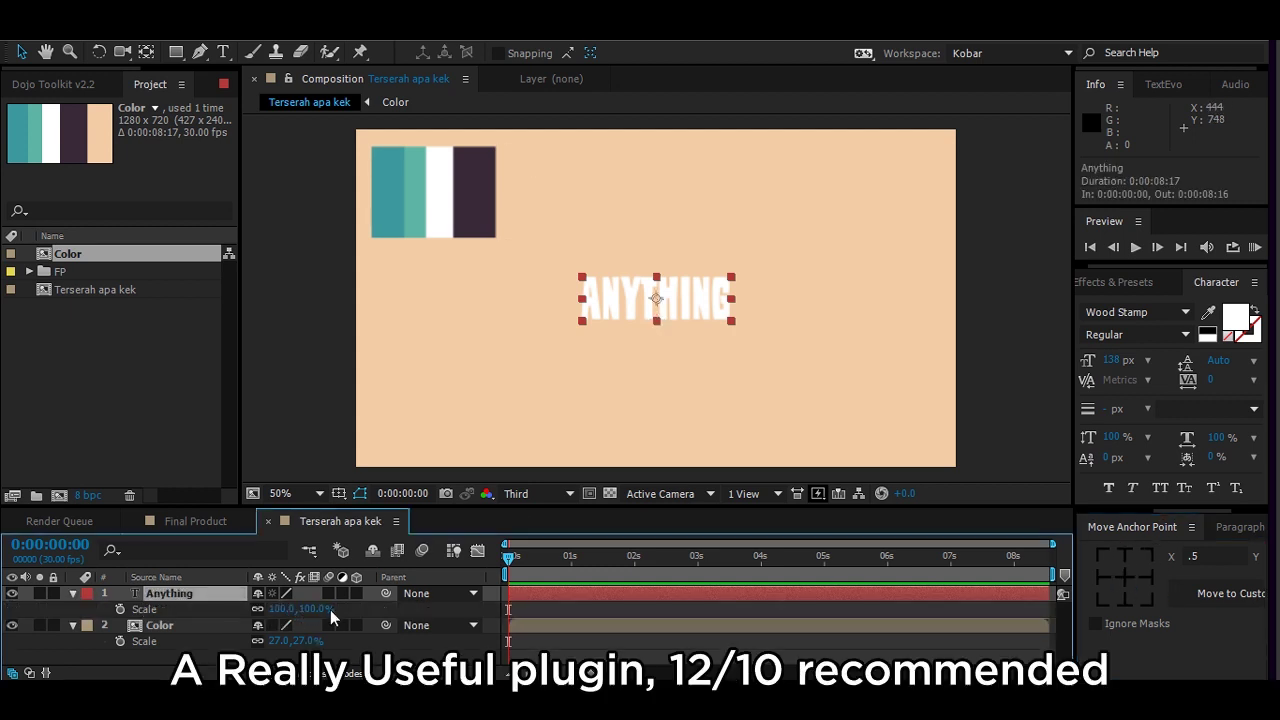
{"action": "left_click_drag", "start_coordinate": [329, 610], "coordinate": [400, 610]}
{"action": "left_click", "coordinate": [1230, 528]}
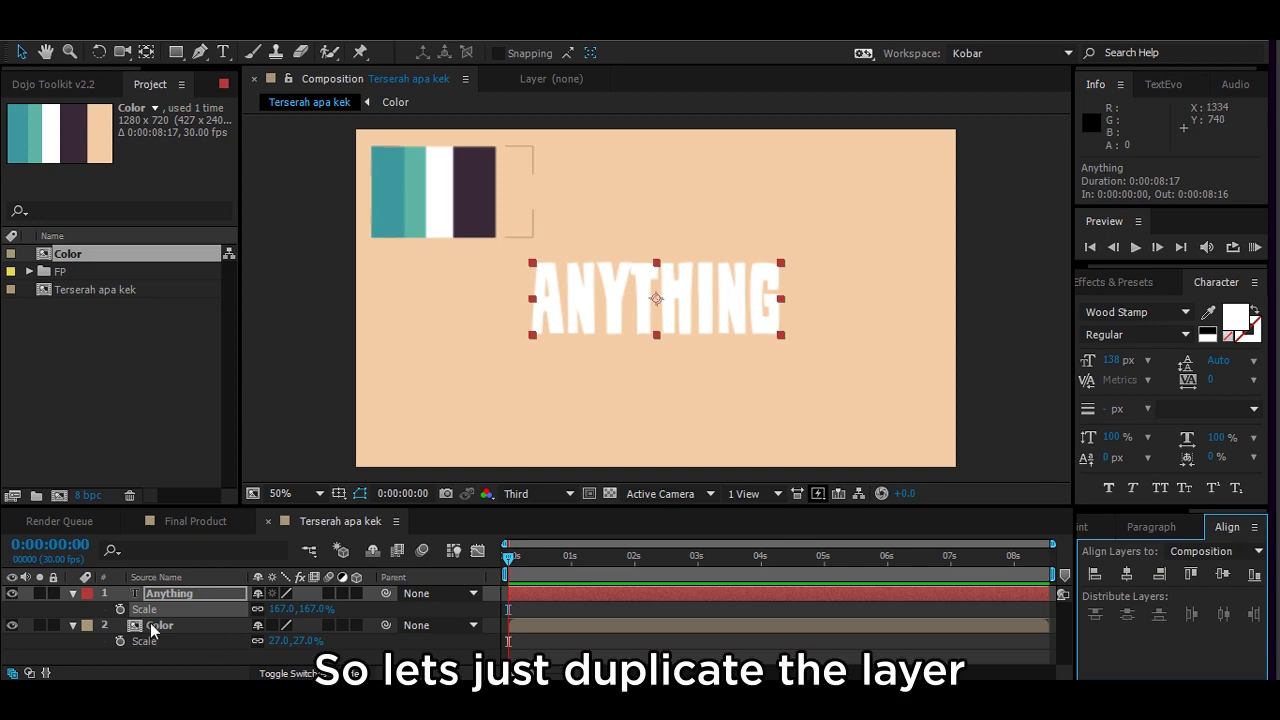
{"action": "left_click", "coordinate": [74, 627]}
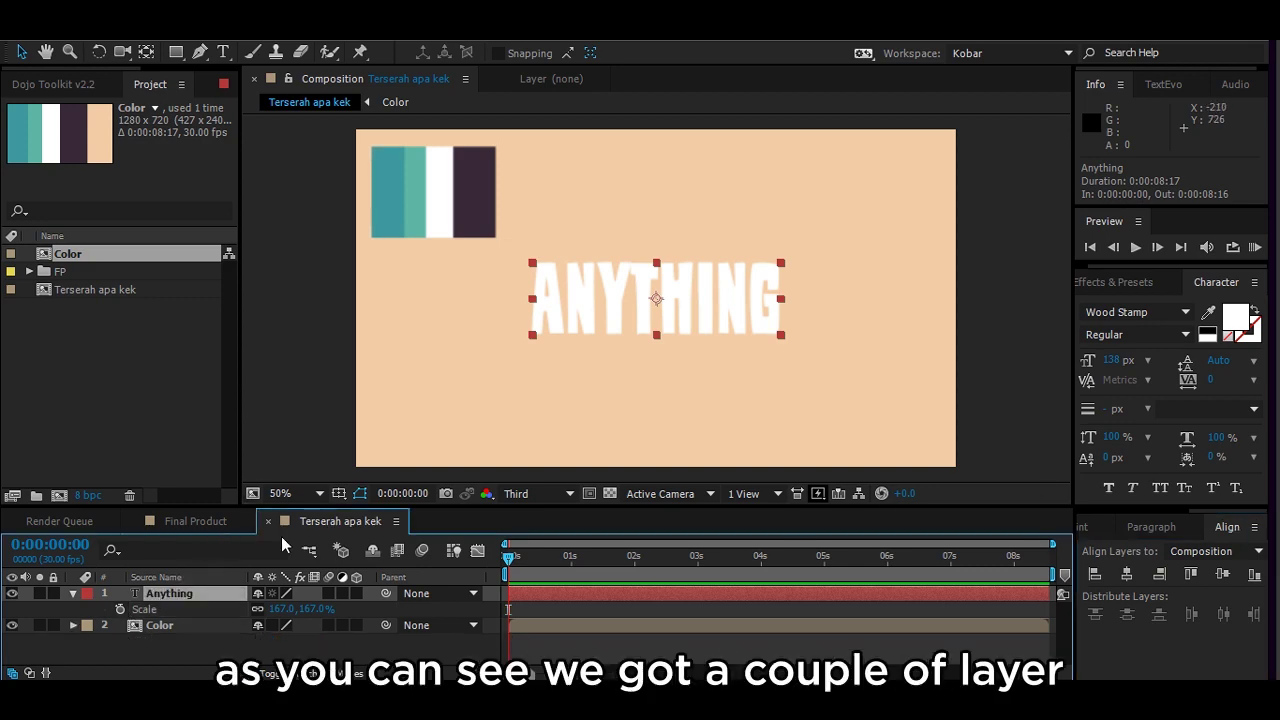
- Duplicate the ANYTHING text layer and rename the copies, starting with Venetian Blind on top
{"action": "left_click", "coordinate": [195, 521]}
{"action": "scroll", "coordinate": [454, 246], "scroll_direction": "up", "scroll_amount": 2}
{"action": "scroll", "coordinate": [454, 246], "scroll_direction": "up", "scroll_amount": 1}
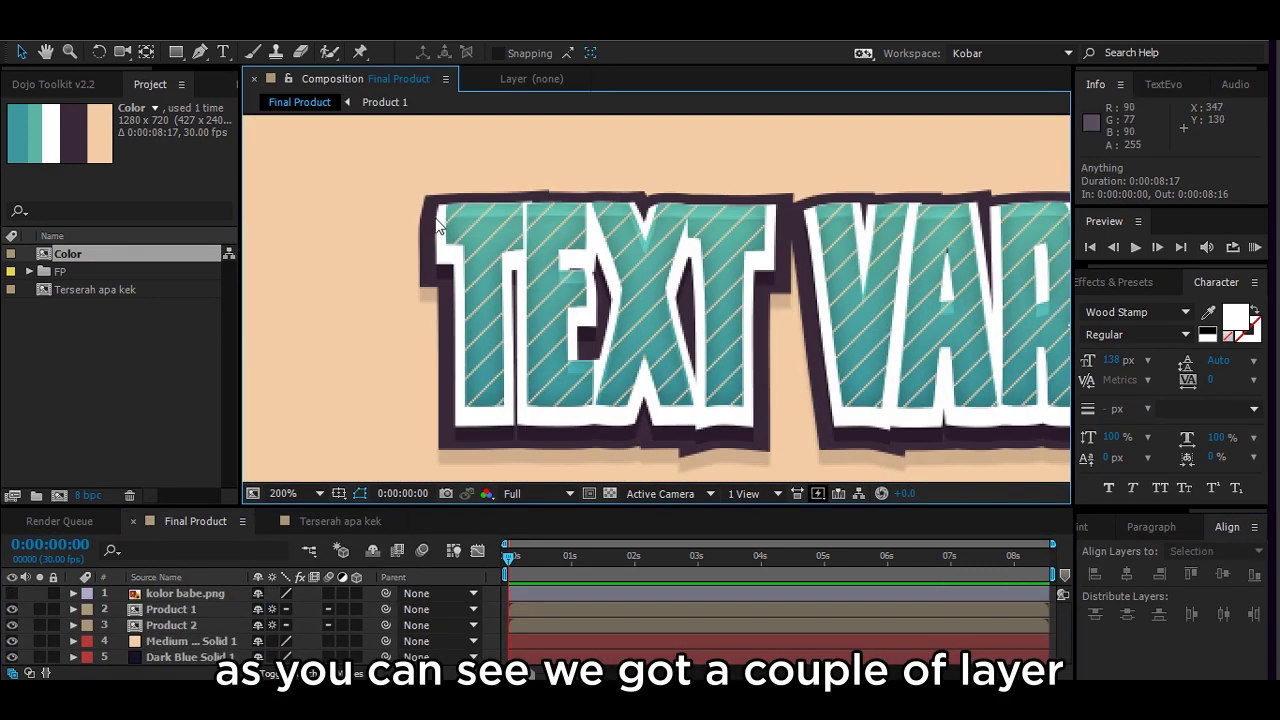
{"action": "left_click", "coordinate": [340, 521]}
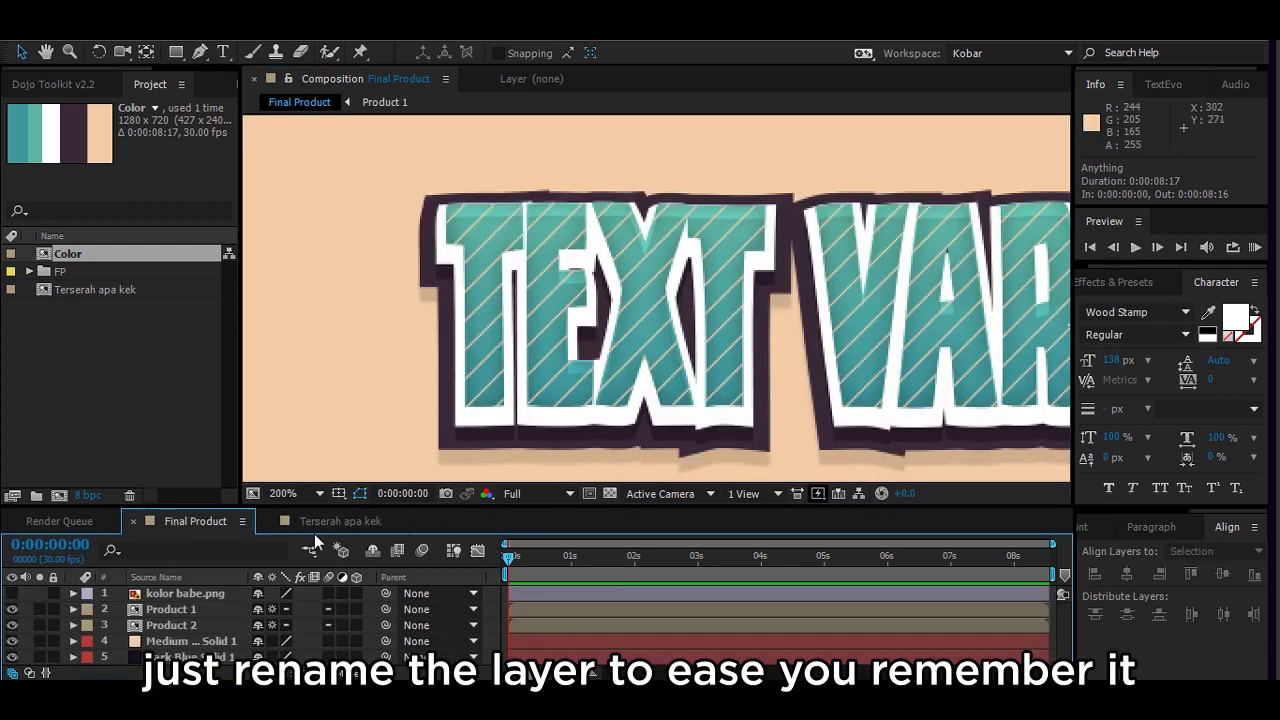
{"action": "key", "text": "ctrl+d"}
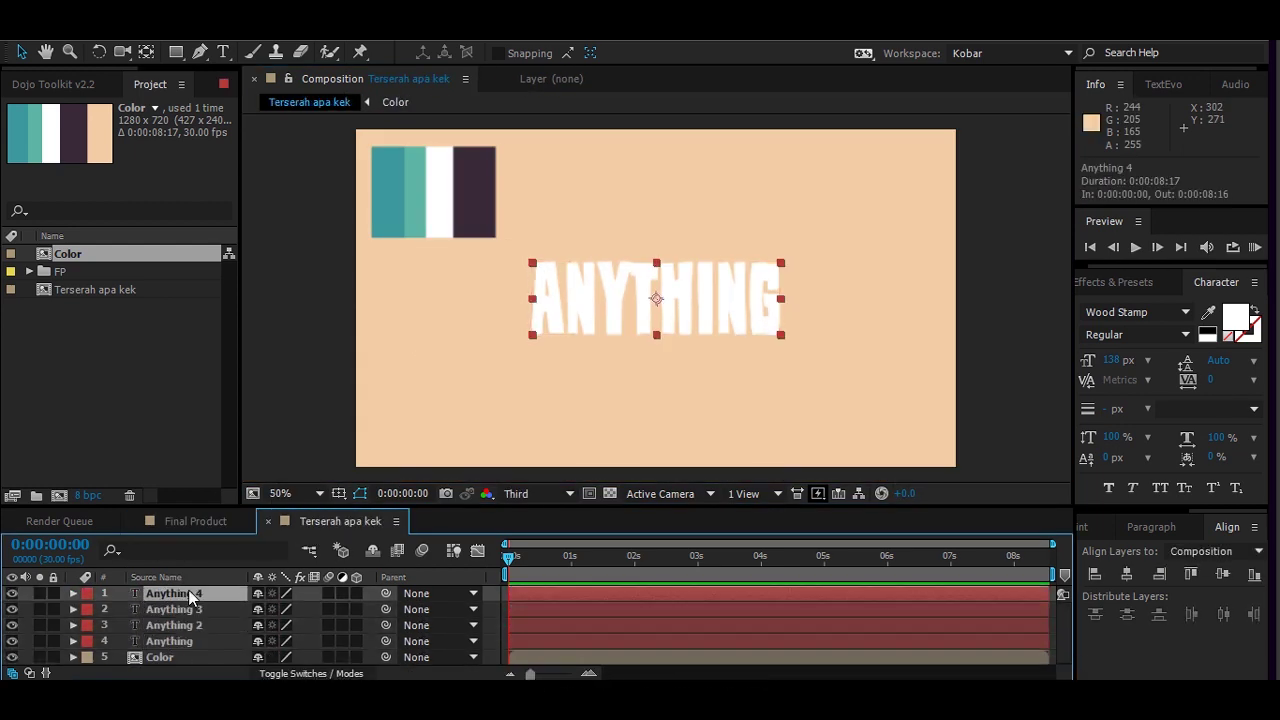
{"action": "key", "text": "Return"}
{"action": "type", "text": "Venetian Blind"}
{"action": "type", "text": "Main"}
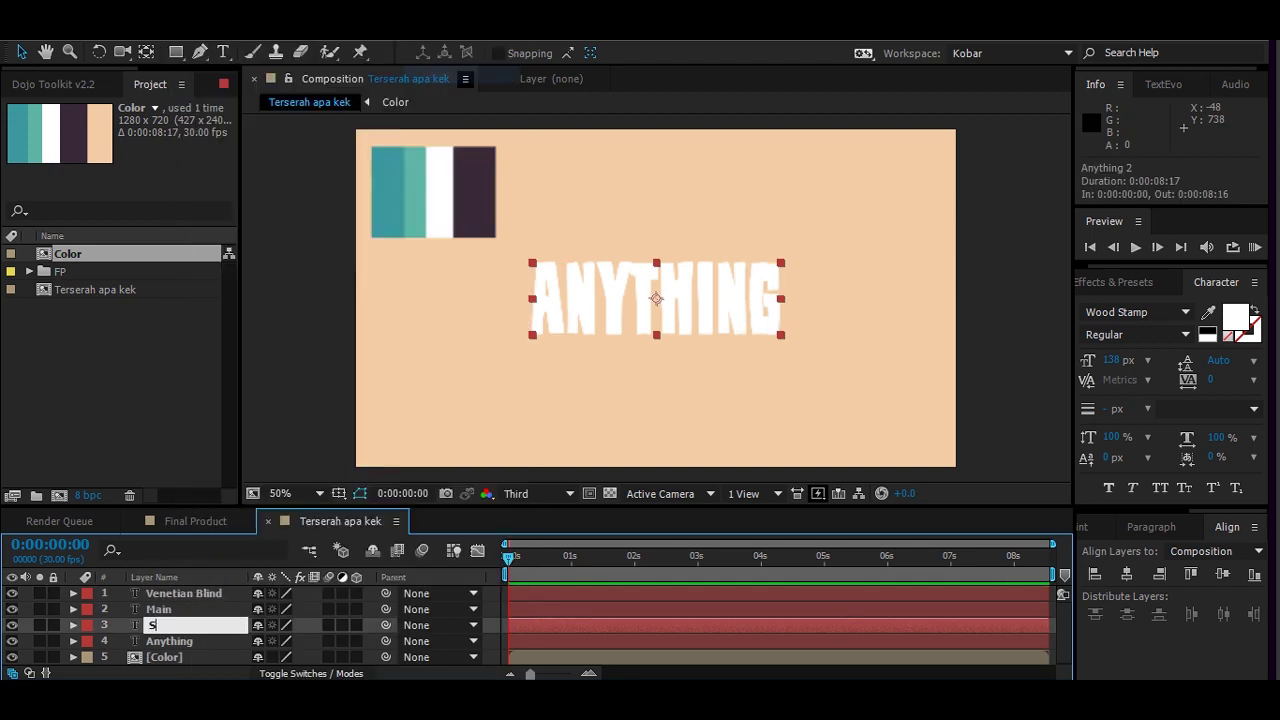
{"action": "right_click", "coordinate": [160, 641]}
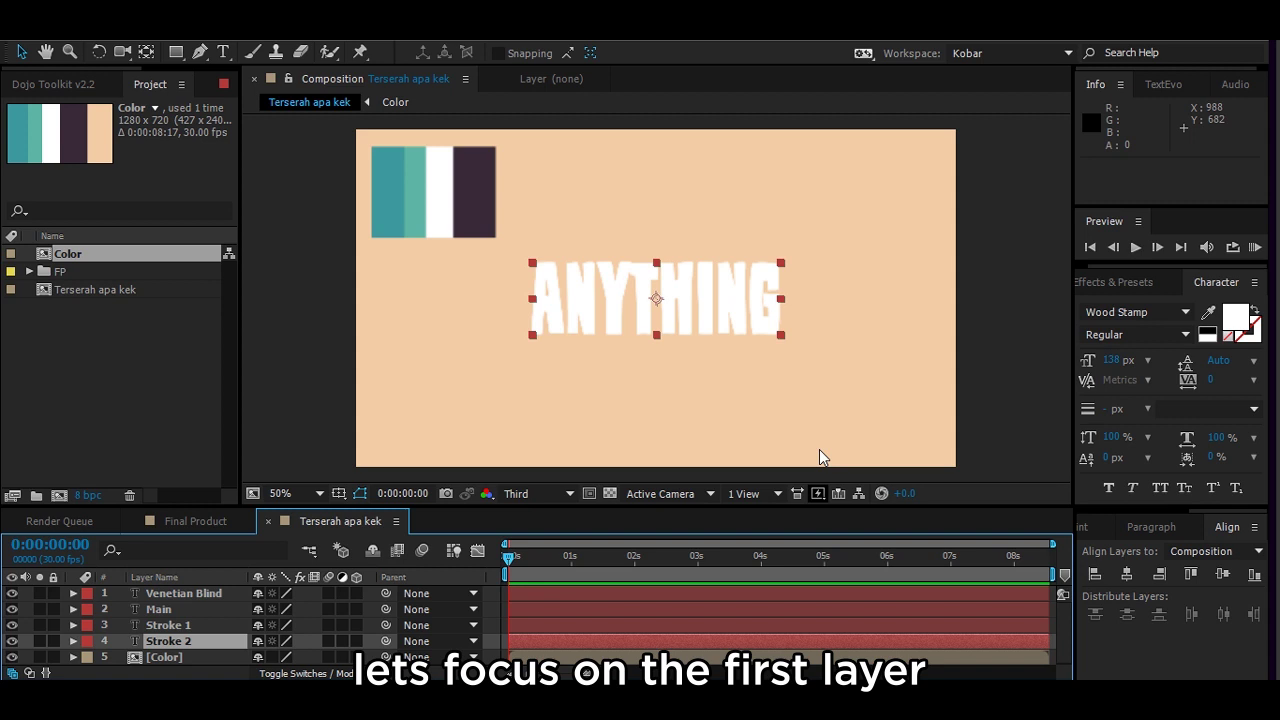
- Solo the Main layer, nudge the text right and down, and add a Gradient Overlay style
{"action": "left_click", "coordinate": [39, 609]}
{"action": "key", "text": "period"}
{"action": "key", "text": "period"}
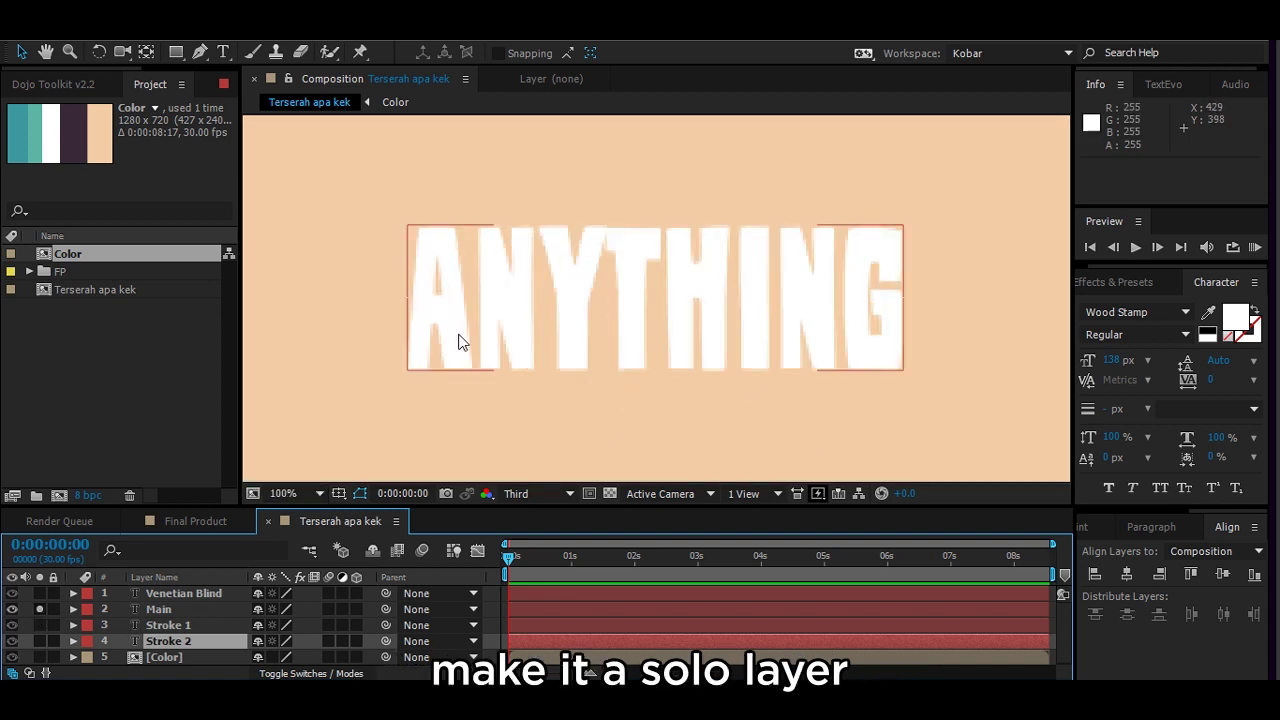
{"action": "left_click_drag", "start_coordinate": [406, 322], "coordinate": [466, 357]}
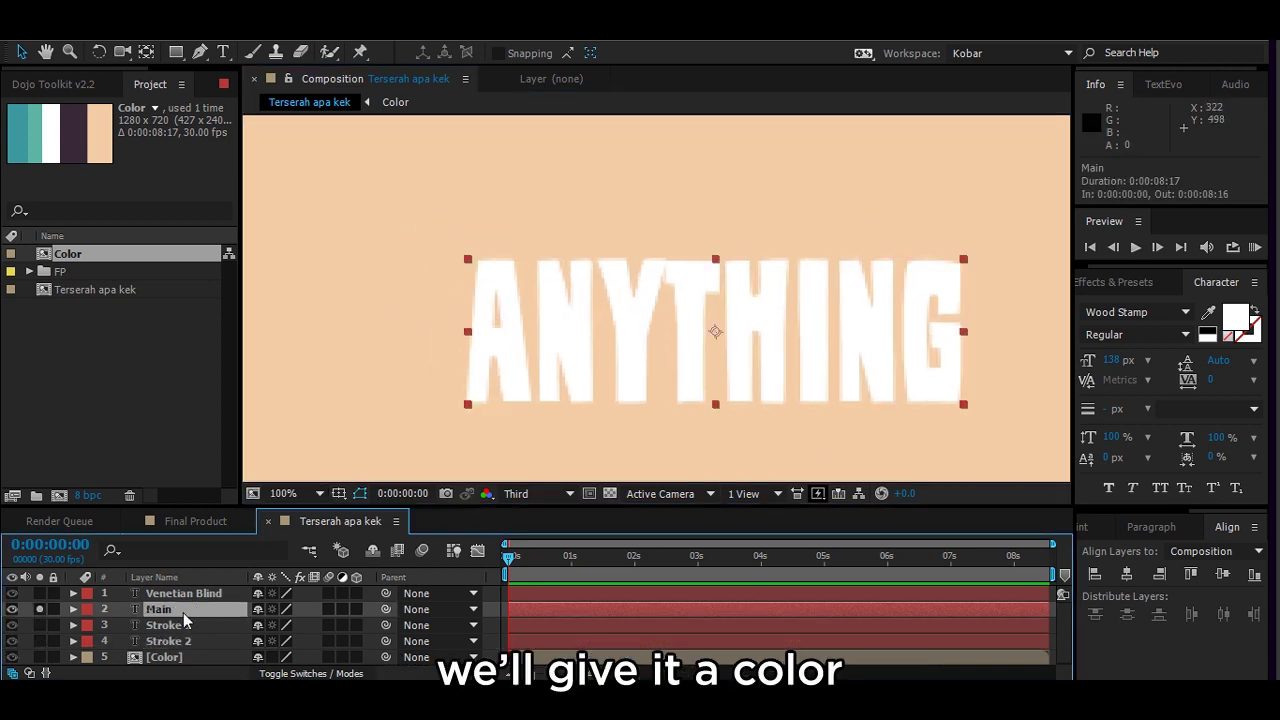
{"action": "right_click", "coordinate": [158, 611]}
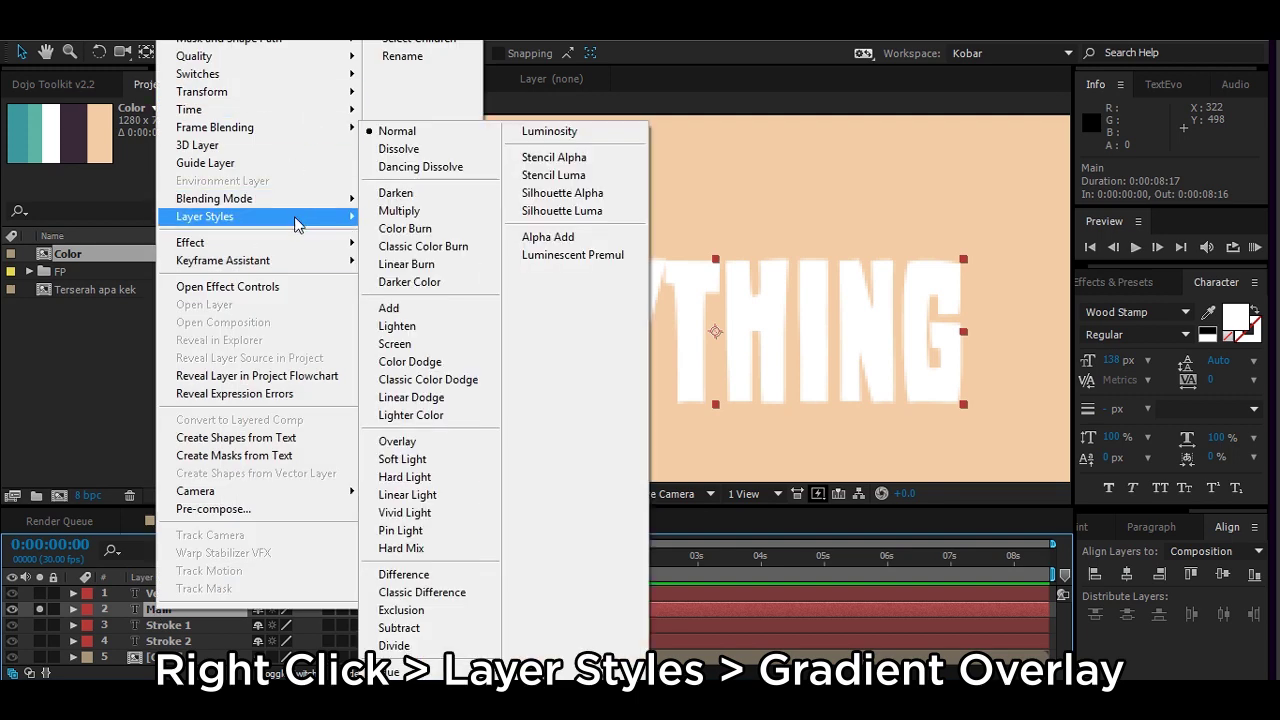
{"action": "mouse_move", "coordinate": [300, 224]}
{"action": "left_click", "coordinate": [431, 430]}
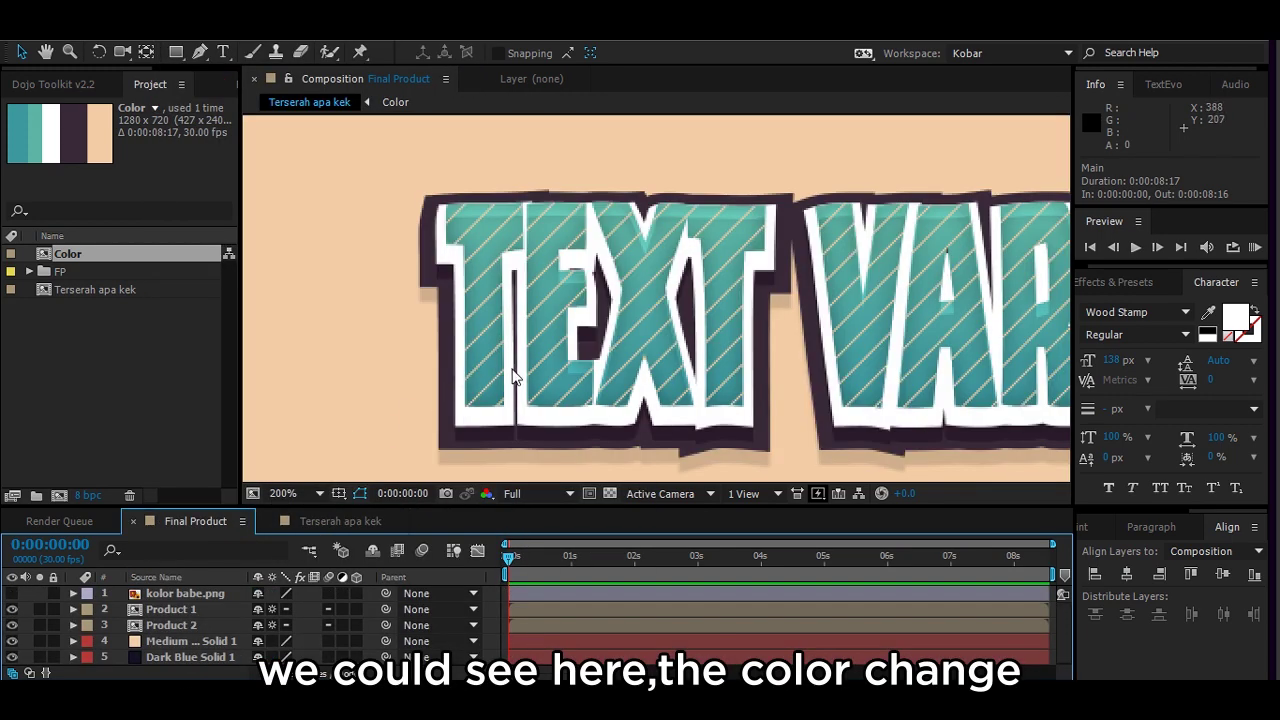
- Sample two teal shades from the Color palette for both gradient stops and confirm
{"action": "left_click", "coordinate": [359, 525]}
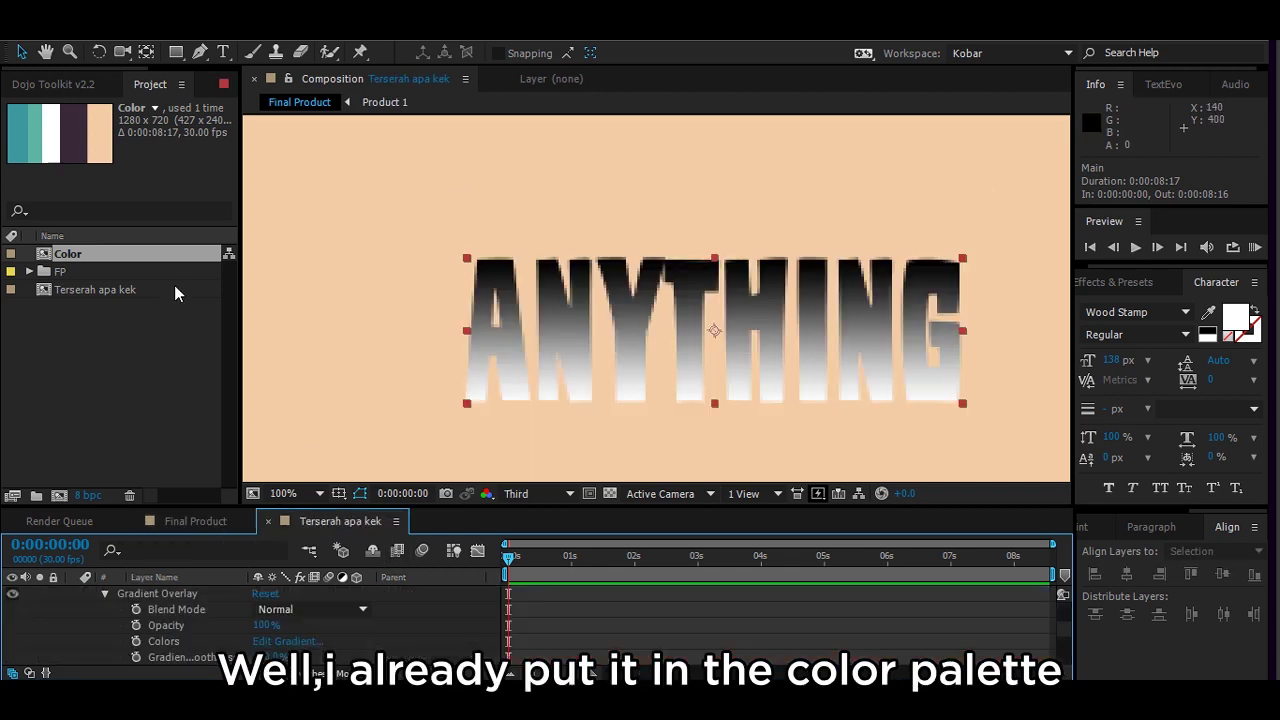
{"action": "left_click", "coordinate": [276, 641]}
{"action": "left_click_drag", "start_coordinate": [495, 290], "coordinate": [1105, 224]}
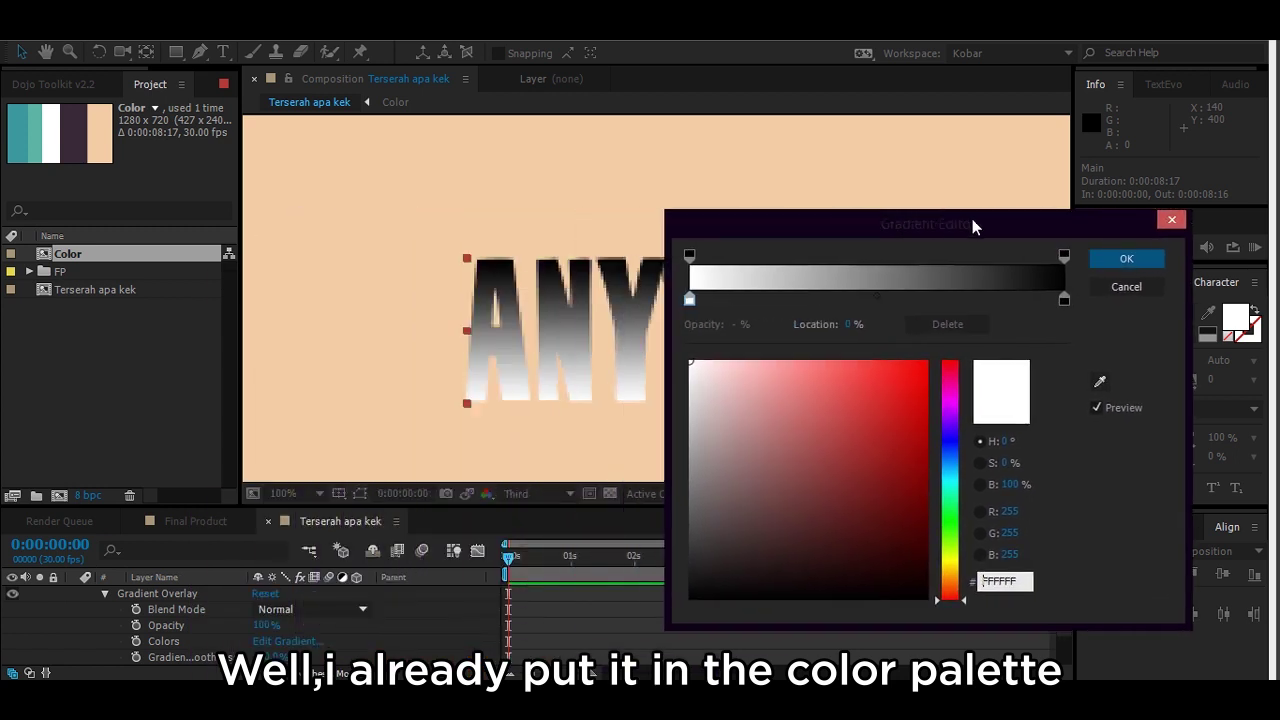
{"action": "left_click", "coordinate": [1233, 396]}
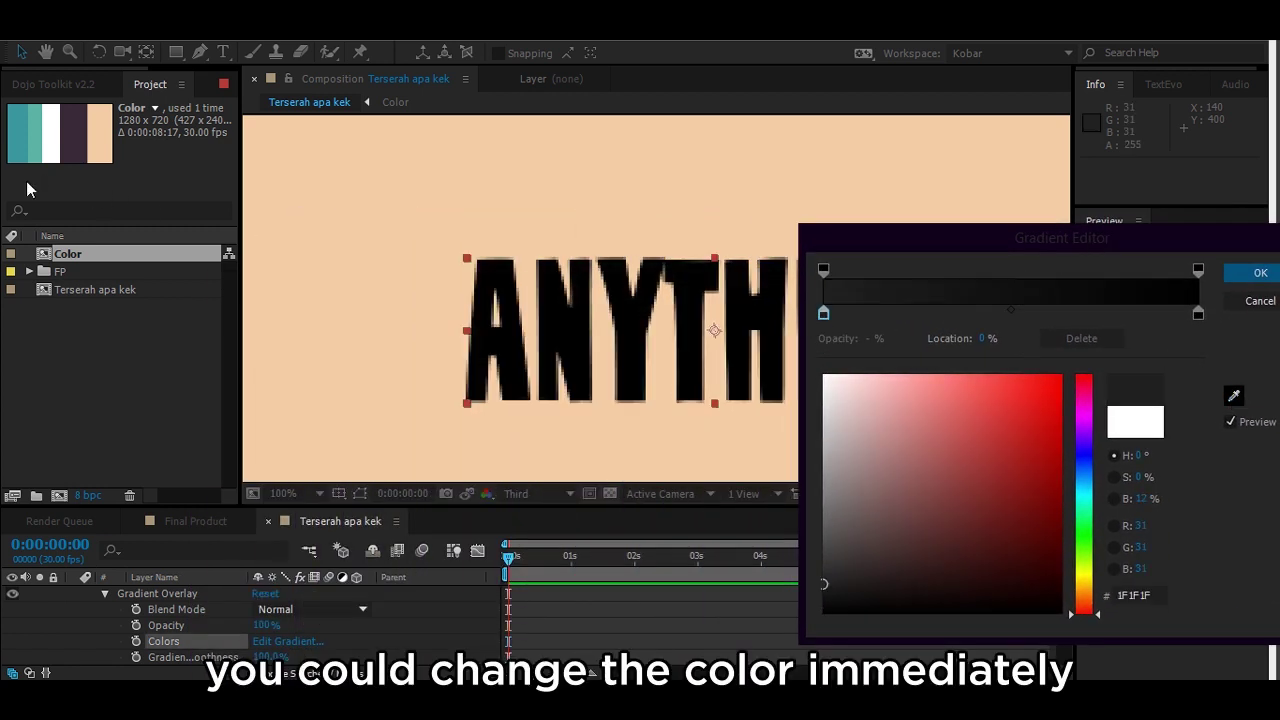
{"action": "left_click", "coordinate": [22, 132]}
{"action": "left_click", "coordinate": [1198, 313]}
{"action": "left_click", "coordinate": [1233, 396]}
{"action": "left_click", "coordinate": [34, 140]}
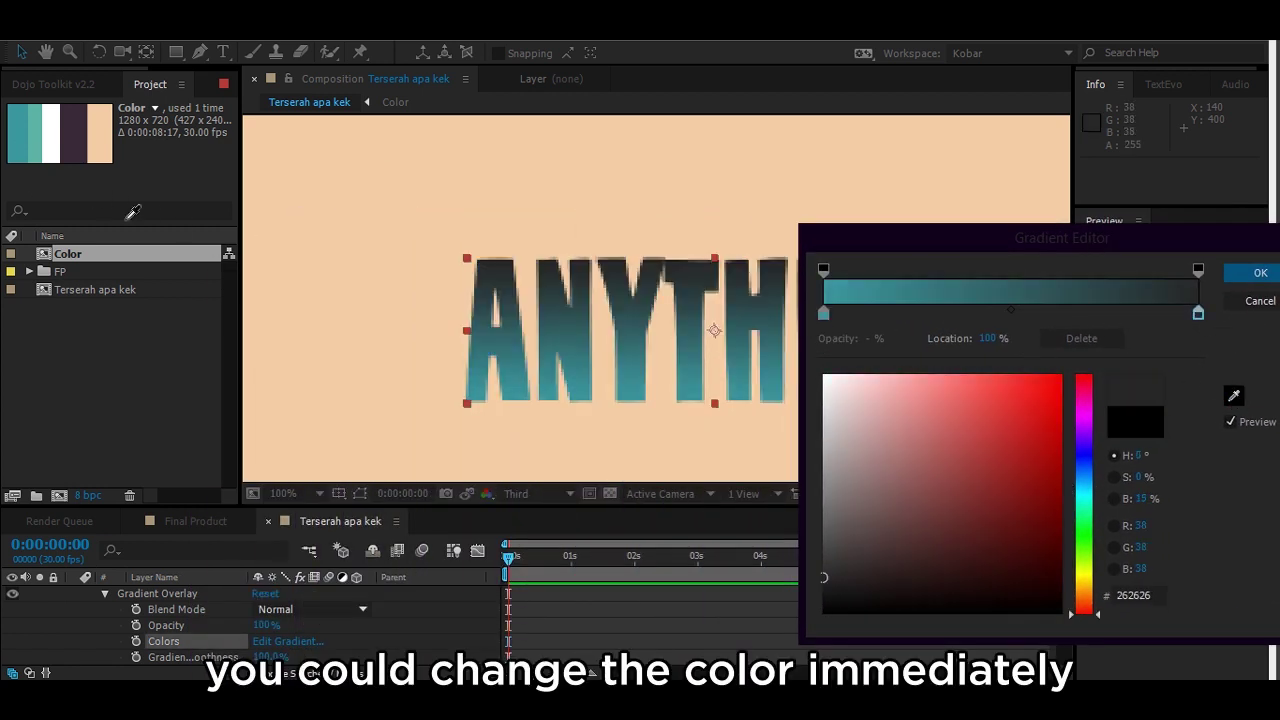
{"action": "left_click_drag", "start_coordinate": [1091, 240], "coordinate": [854, 224]}
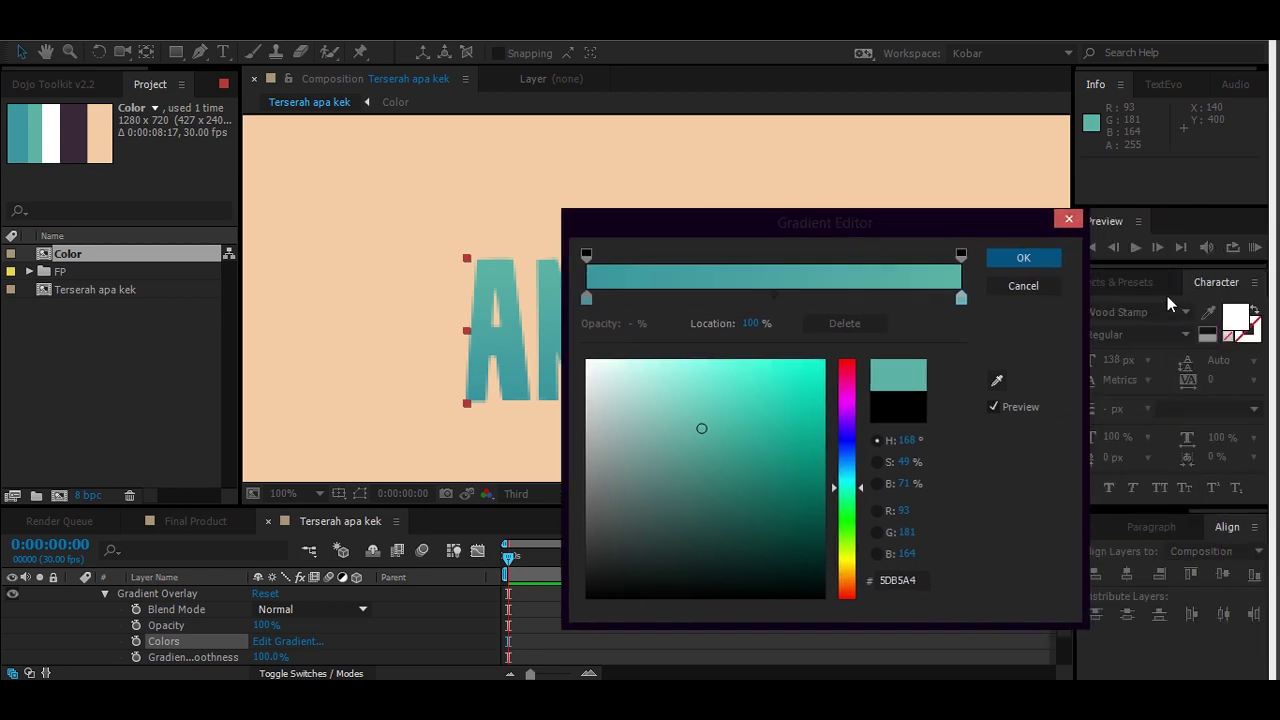
{"action": "left_click", "coordinate": [1048, 262]}
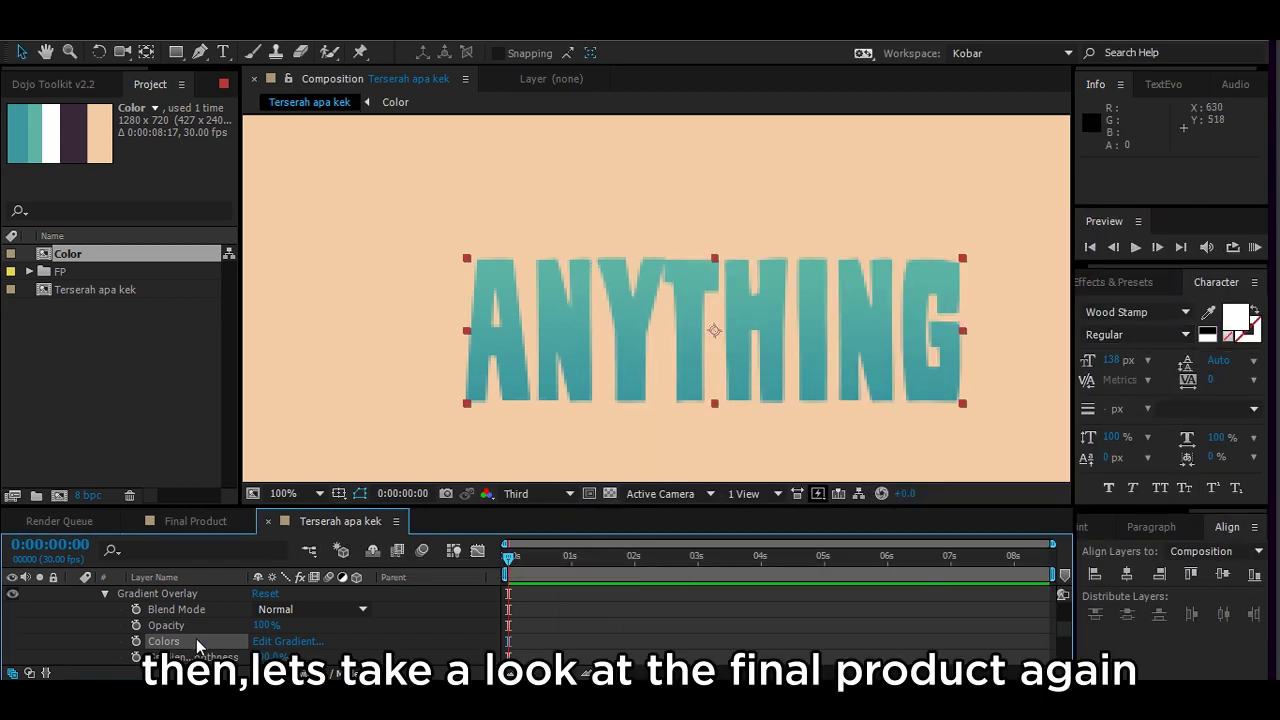
{"action": "scroll", "coordinate": [190, 603], "scroll_direction": "up", "scroll_amount": 3}
{"action": "left_click", "coordinate": [193, 603]}
- Add an Inner Shadow layer style to the Main text layer
{"action": "right_click", "coordinate": [178, 604]}
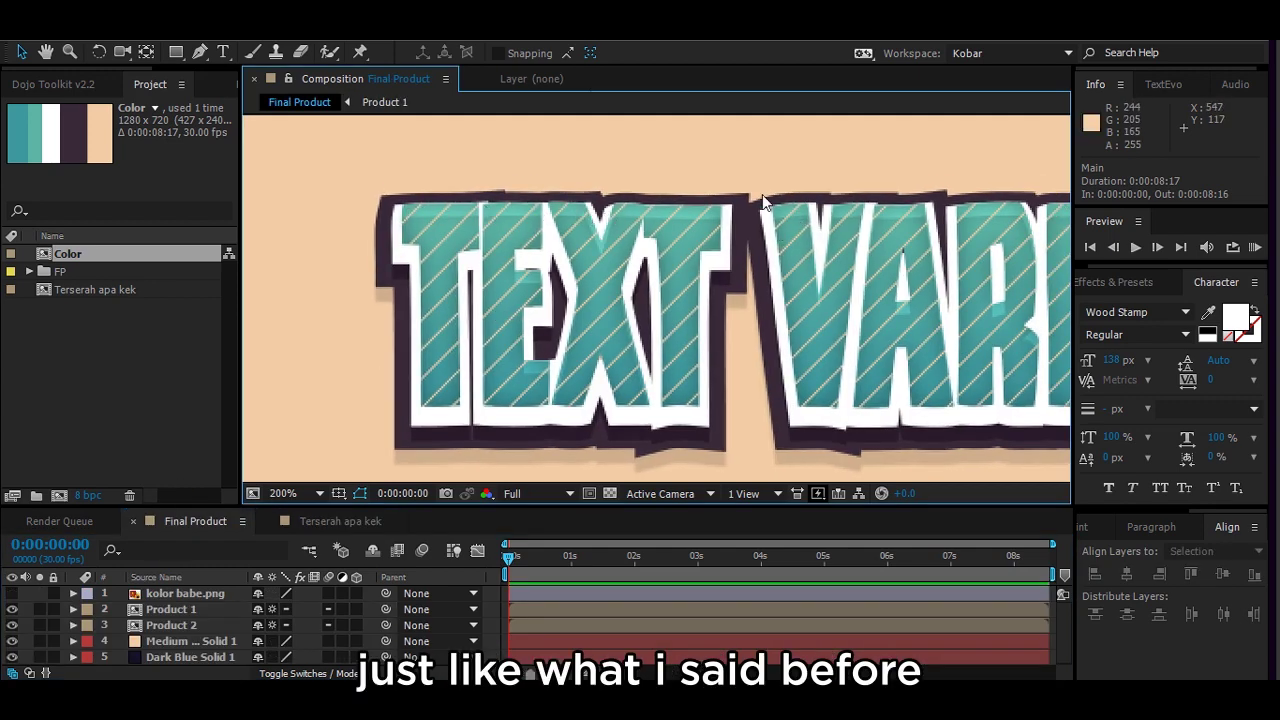
{"action": "left_click", "coordinate": [295, 516]}
{"action": "right_click", "coordinate": [161, 609]}
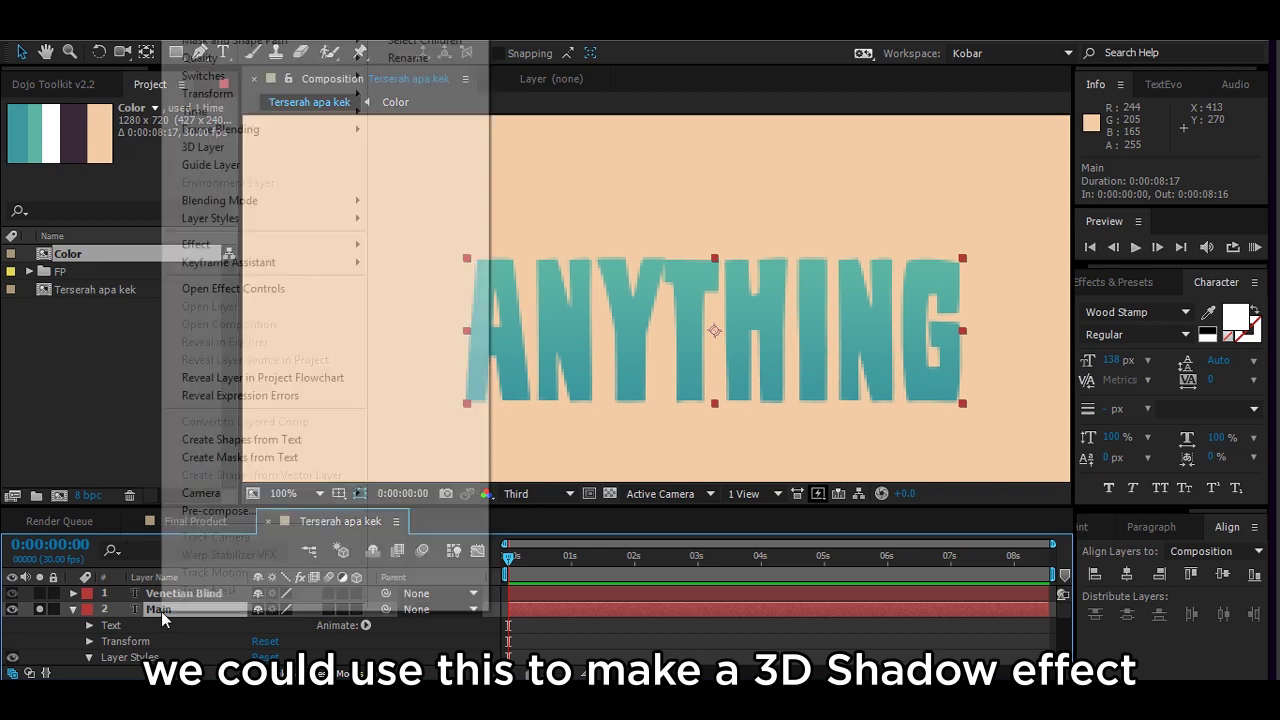
{"action": "mouse_move", "coordinate": [300, 214]}
{"action": "left_click", "coordinate": [442, 309]}
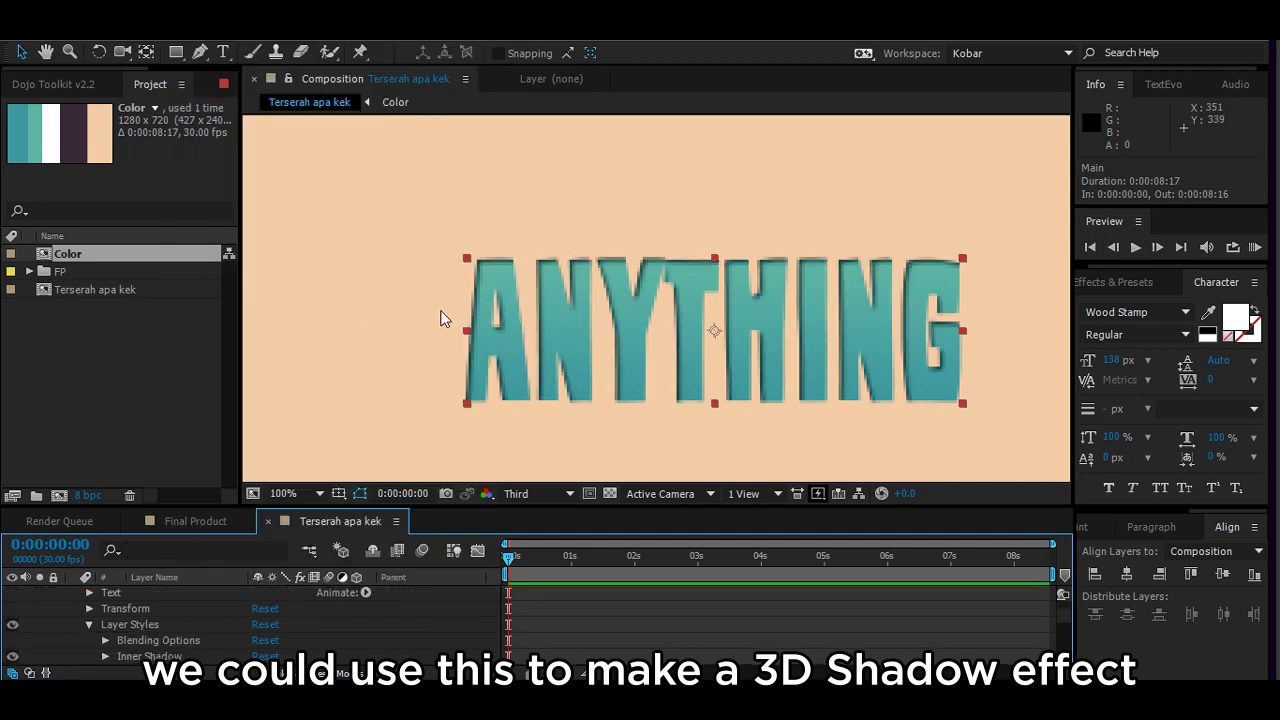
- Set the inner shadow blend mode to Color Burn and its angle to 270°
{"action": "scroll", "coordinate": [194, 638], "scroll_direction": "down", "scroll_amount": 1}
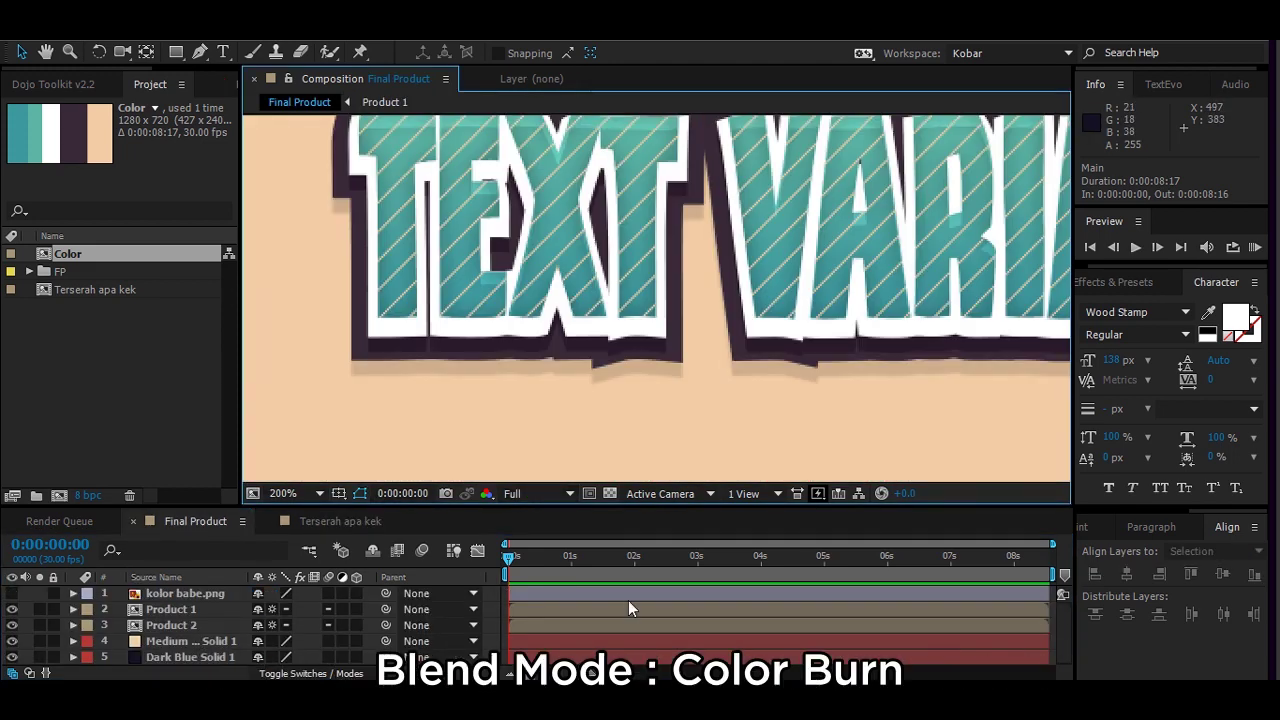
{"action": "left_click", "coordinate": [267, 612]}
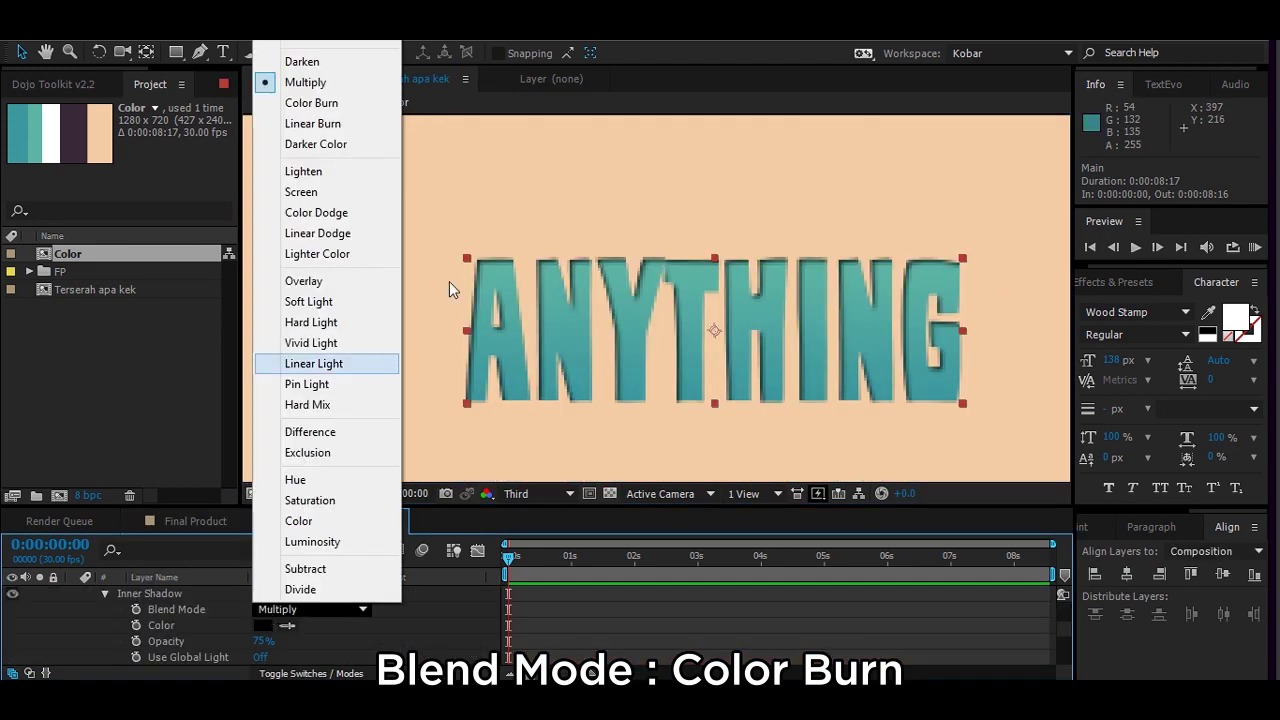
{"action": "left_click", "coordinate": [337, 115]}
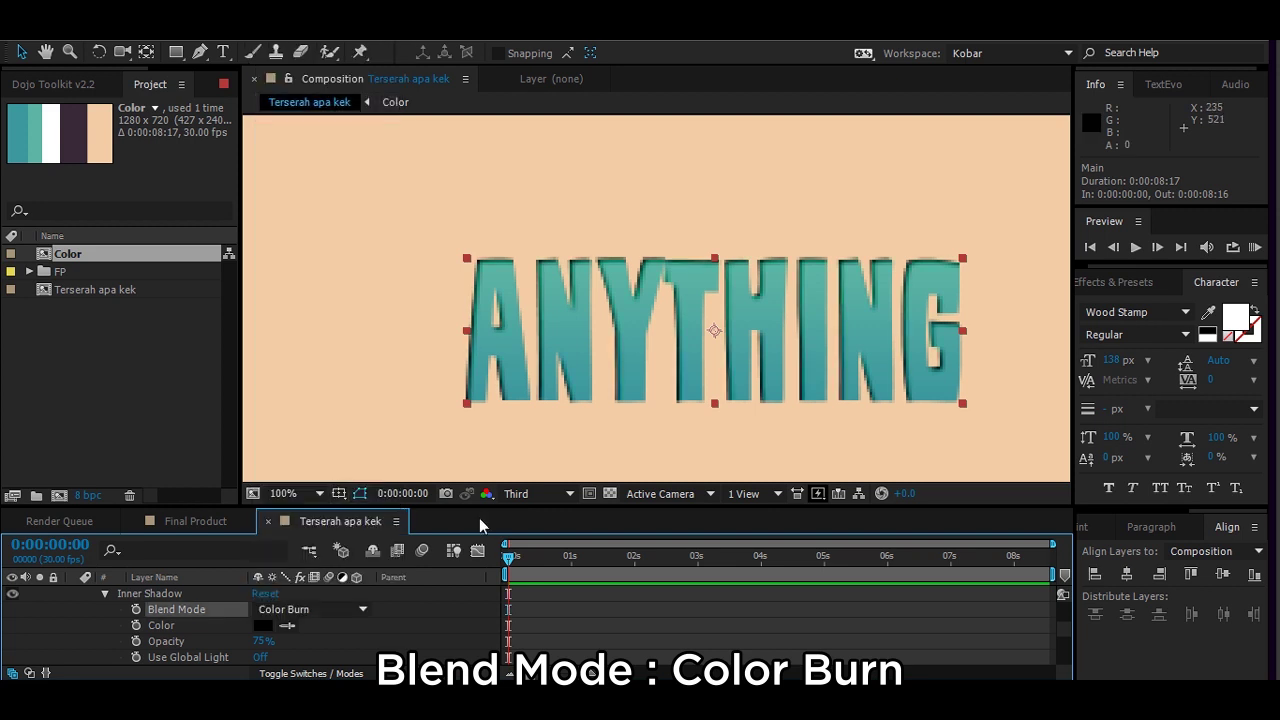
{"action": "scroll", "coordinate": [283, 640], "scroll_direction": "down", "scroll_amount": 5}
{"action": "scroll", "coordinate": [260, 647], "scroll_direction": "up", "scroll_amount": 3}
{"action": "scroll", "coordinate": [265, 650], "scroll_direction": "down", "scroll_amount": 3}
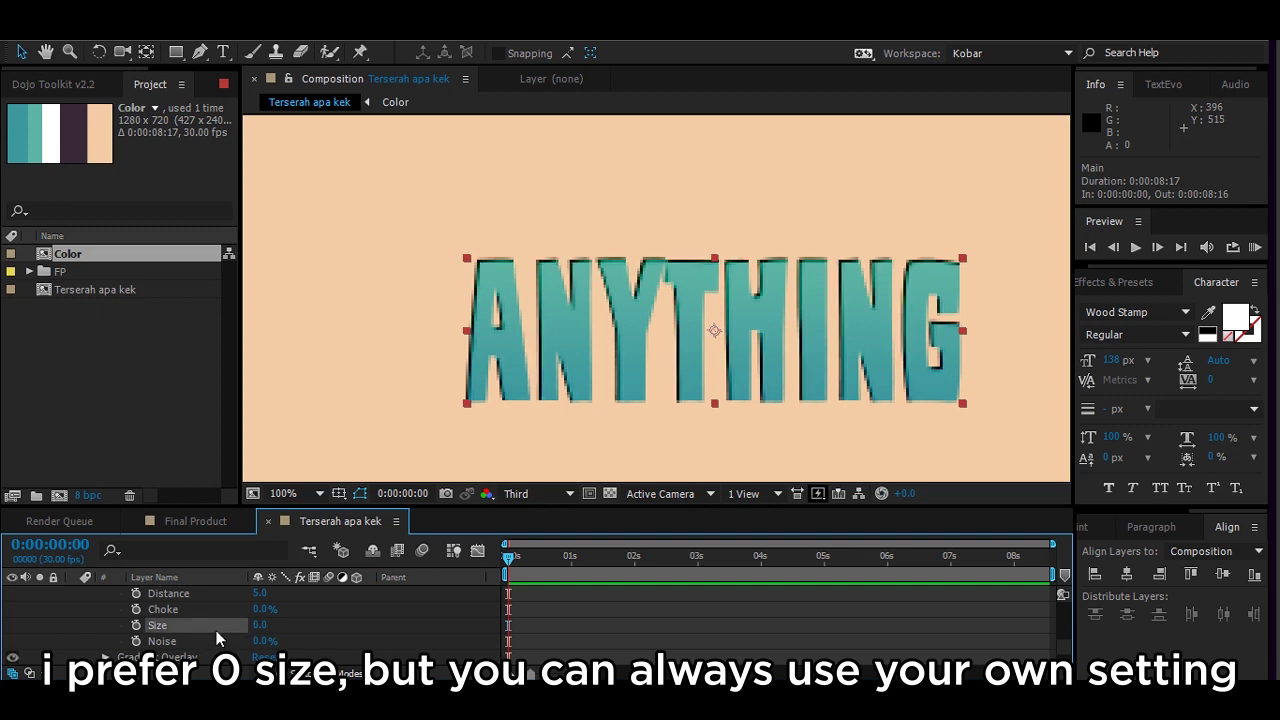
{"action": "scroll", "coordinate": [280, 640], "scroll_direction": "up", "scroll_amount": 3}
{"action": "type", "text": "270"}
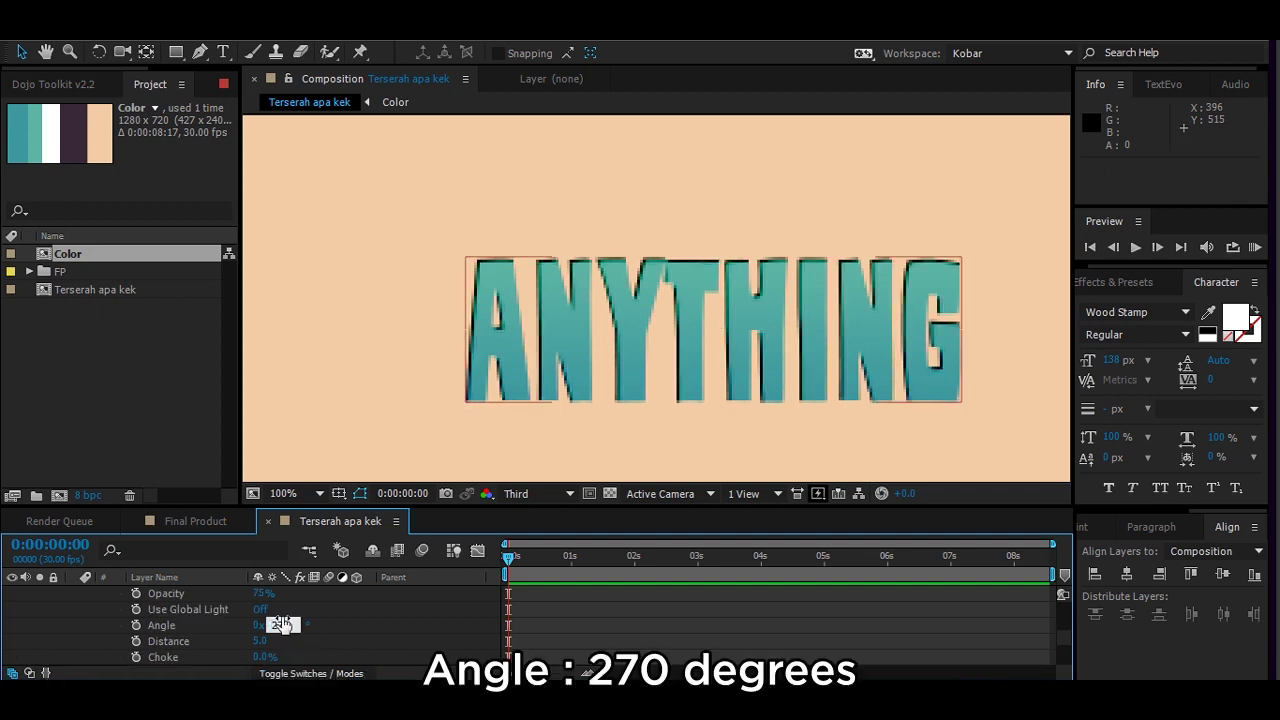
{"action": "key", "text": "Return"}
- Set the inner shadow to distance 11 and 15% opacity, then view the Final Product composition
{"action": "scroll", "coordinate": [266, 634], "scroll_direction": "down", "scroll_amount": 3}
{"action": "scroll", "coordinate": [285, 634], "scroll_direction": "up", "scroll_amount": 3}
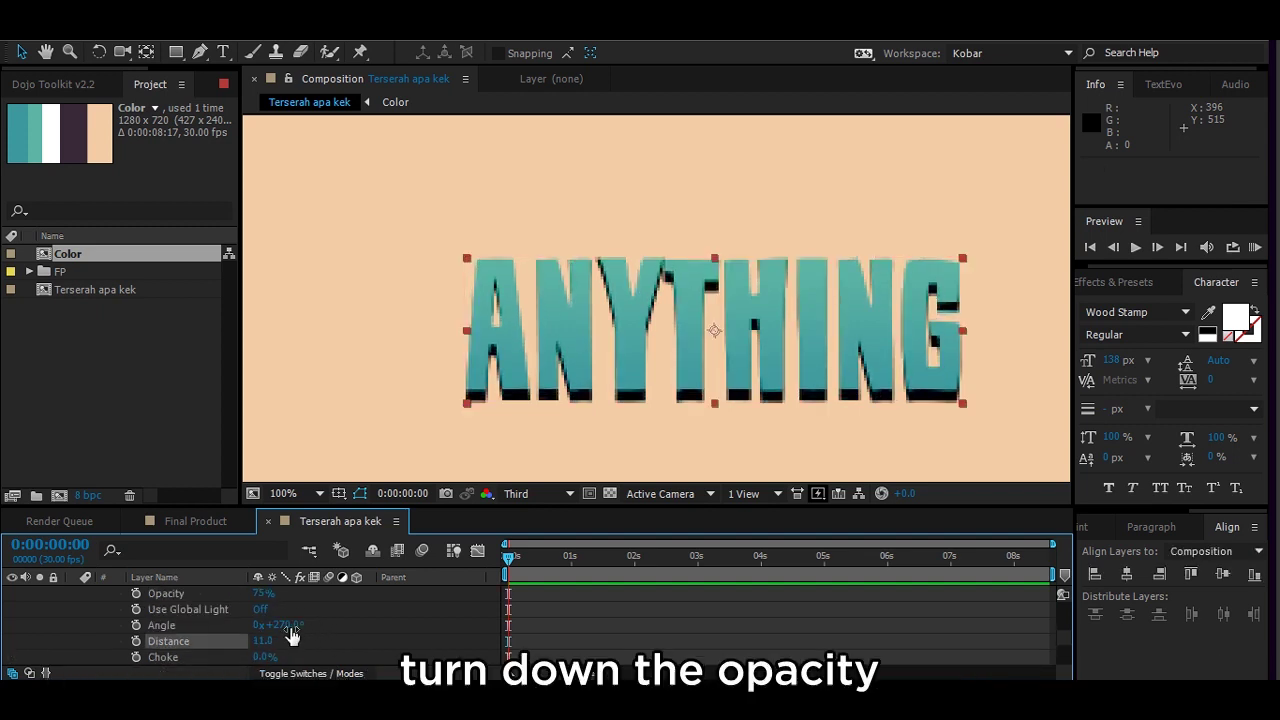
{"action": "scroll", "coordinate": [263, 648], "scroll_direction": "up", "scroll_amount": 3}
{"action": "left_click_drag", "start_coordinate": [240, 644], "coordinate": [210, 646]}
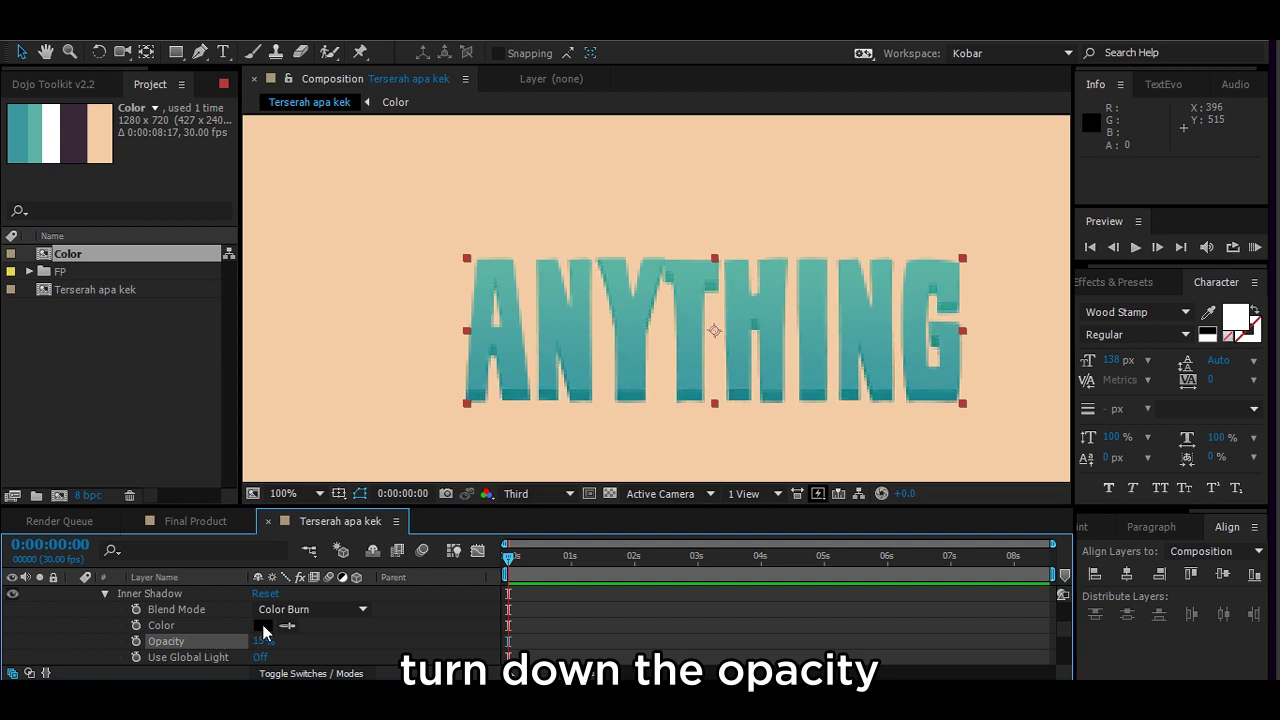
{"action": "scroll", "coordinate": [268, 648], "scroll_direction": "down", "scroll_amount": 3}
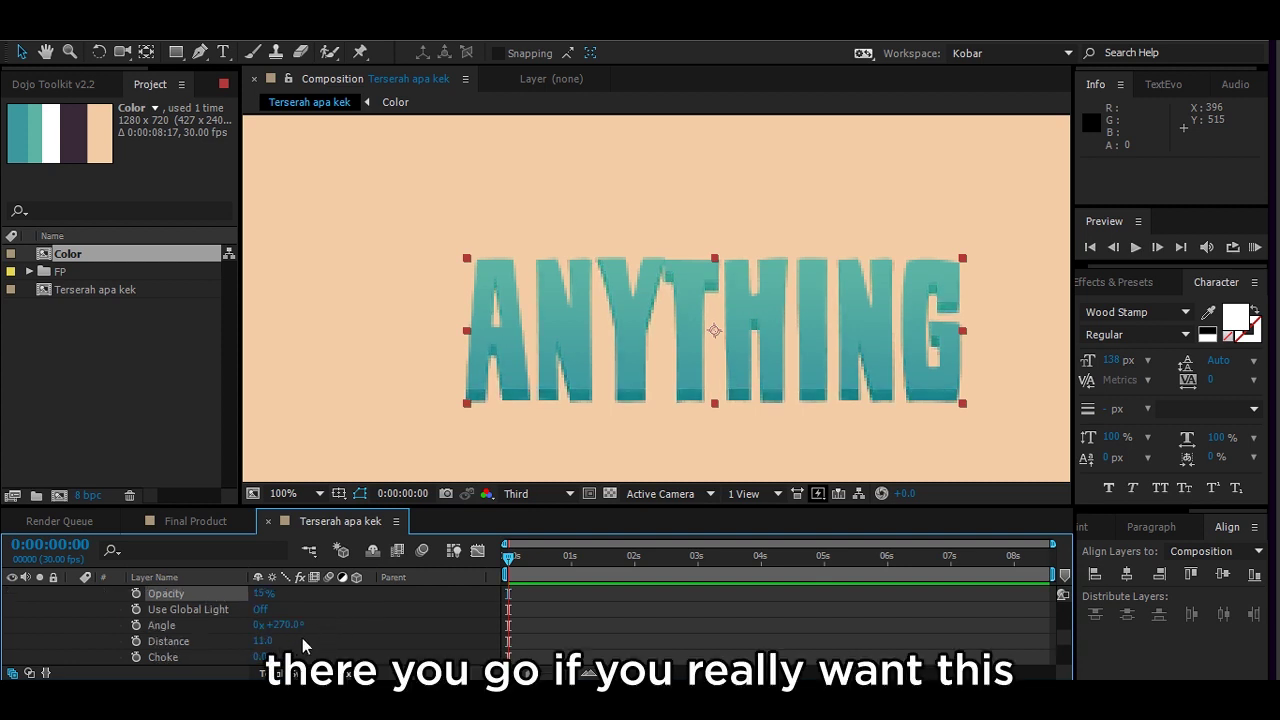
{"action": "scroll", "coordinate": [312, 634], "scroll_direction": "up", "scroll_amount": 6}
{"action": "scroll", "coordinate": [315, 636], "scroll_direction": "down", "scroll_amount": 3}
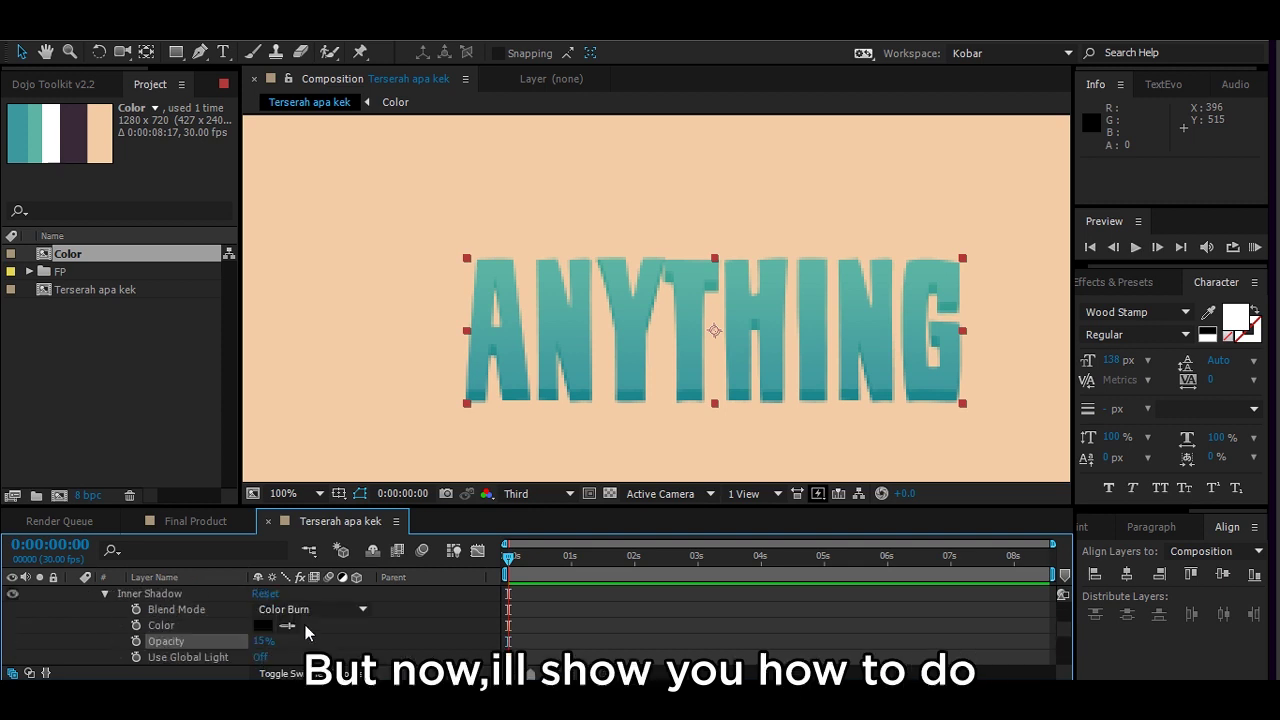
{"action": "scroll", "coordinate": [278, 638], "scroll_direction": "up", "scroll_amount": 3}
{"action": "scroll", "coordinate": [298, 612], "scroll_direction": "down", "scroll_amount": 3}
{"action": "left_click", "coordinate": [196, 521]}
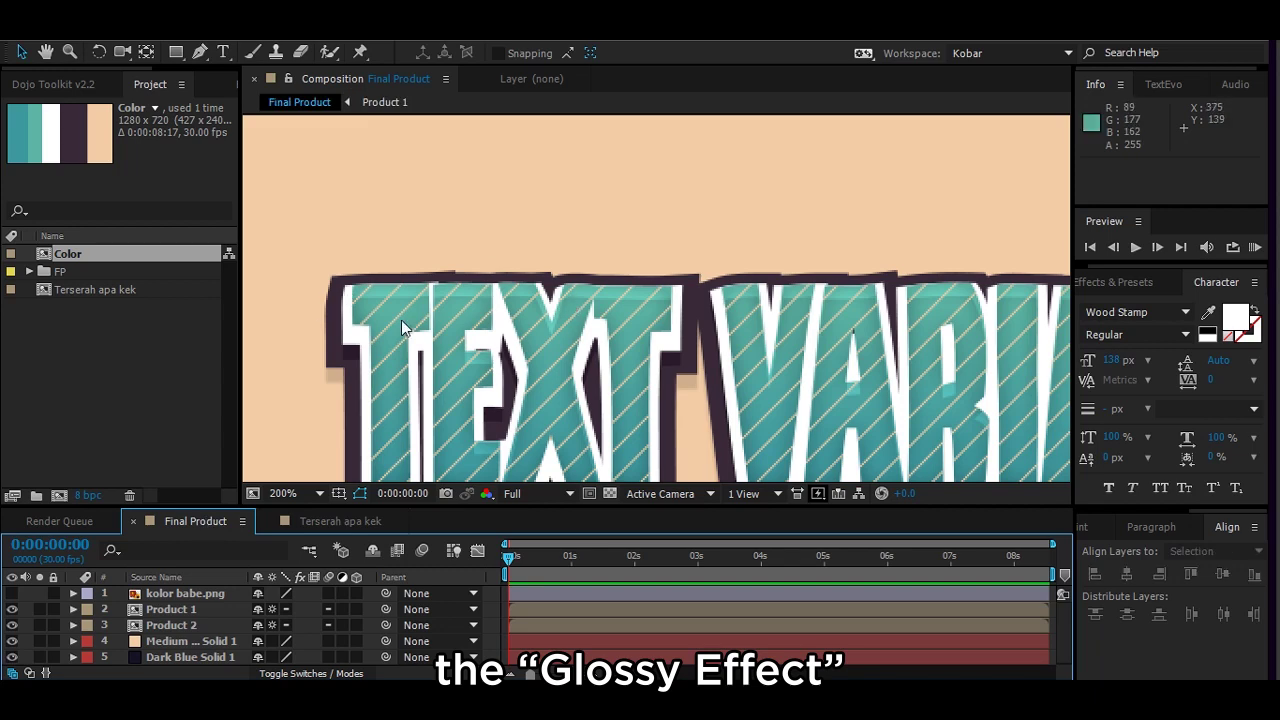
- Switch the inner shadow to Color Dodge blend with a white colour
{"action": "left_click", "coordinate": [340, 521]}
{"action": "left_click", "coordinate": [284, 609]}
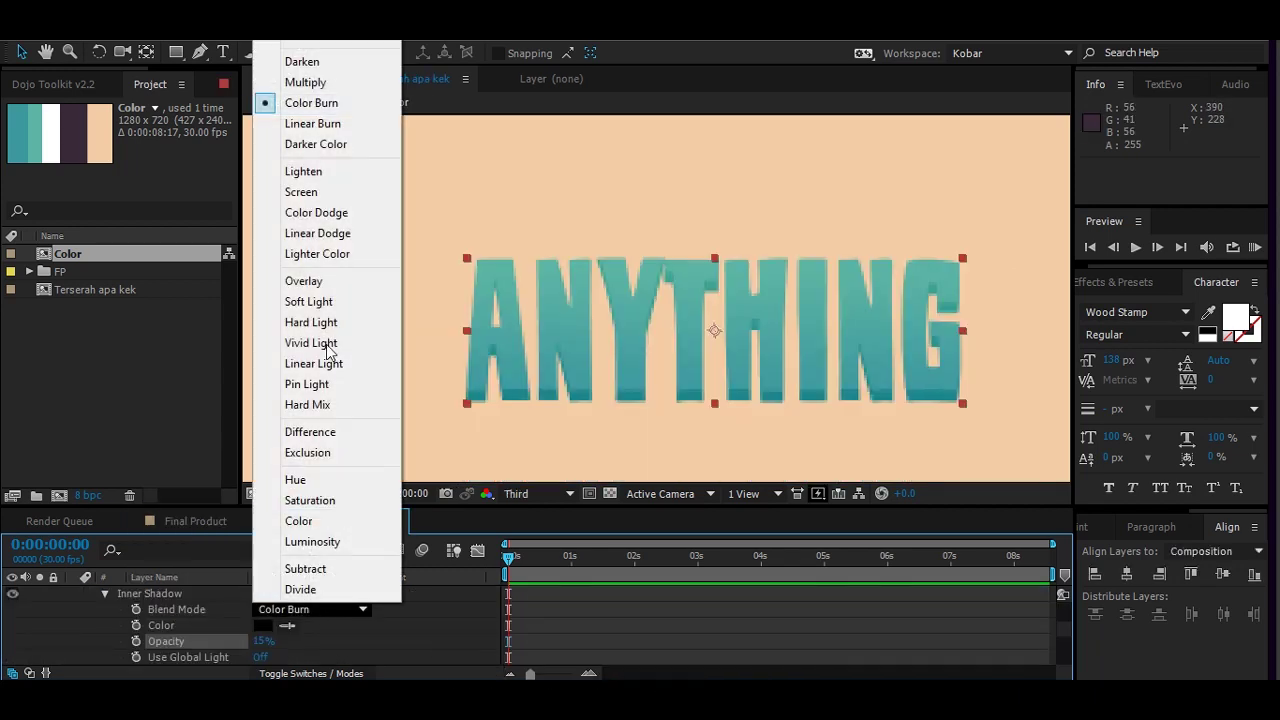
{"action": "left_click", "coordinate": [350, 217]}
{"action": "left_click", "coordinate": [262, 625]}
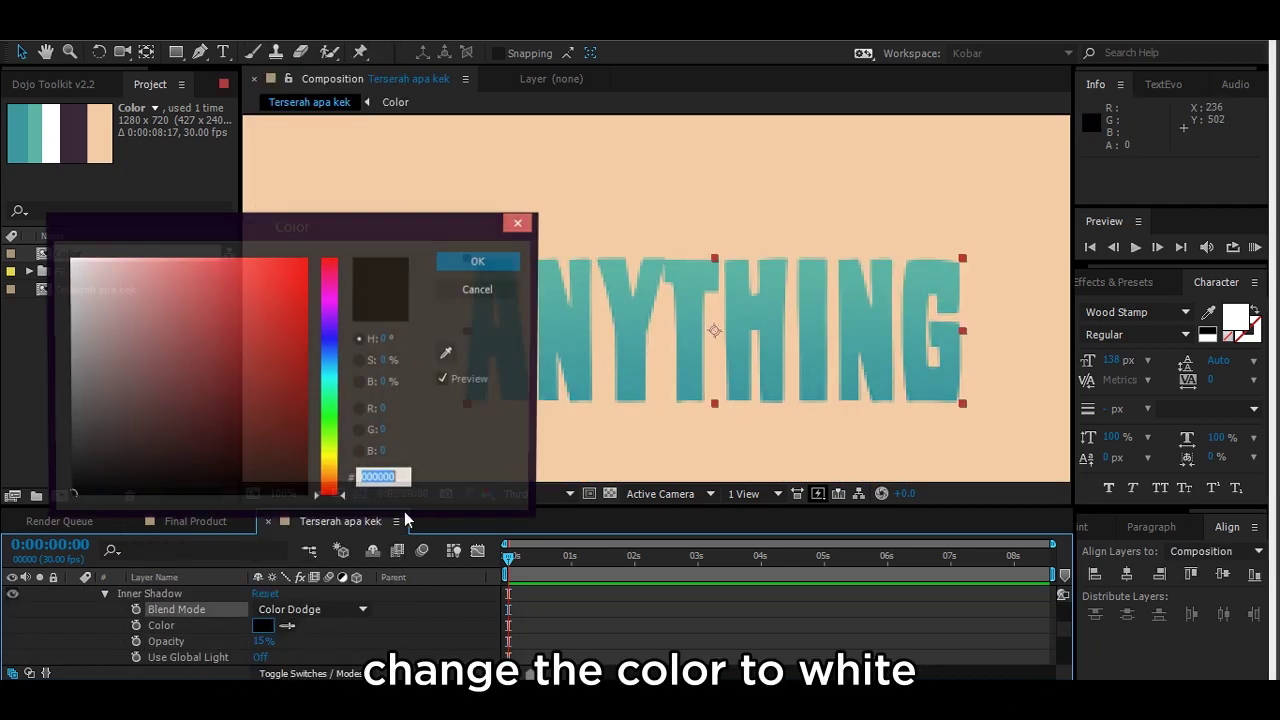
{"action": "left_click_drag", "start_coordinate": [86, 260], "coordinate": [30, 226]}
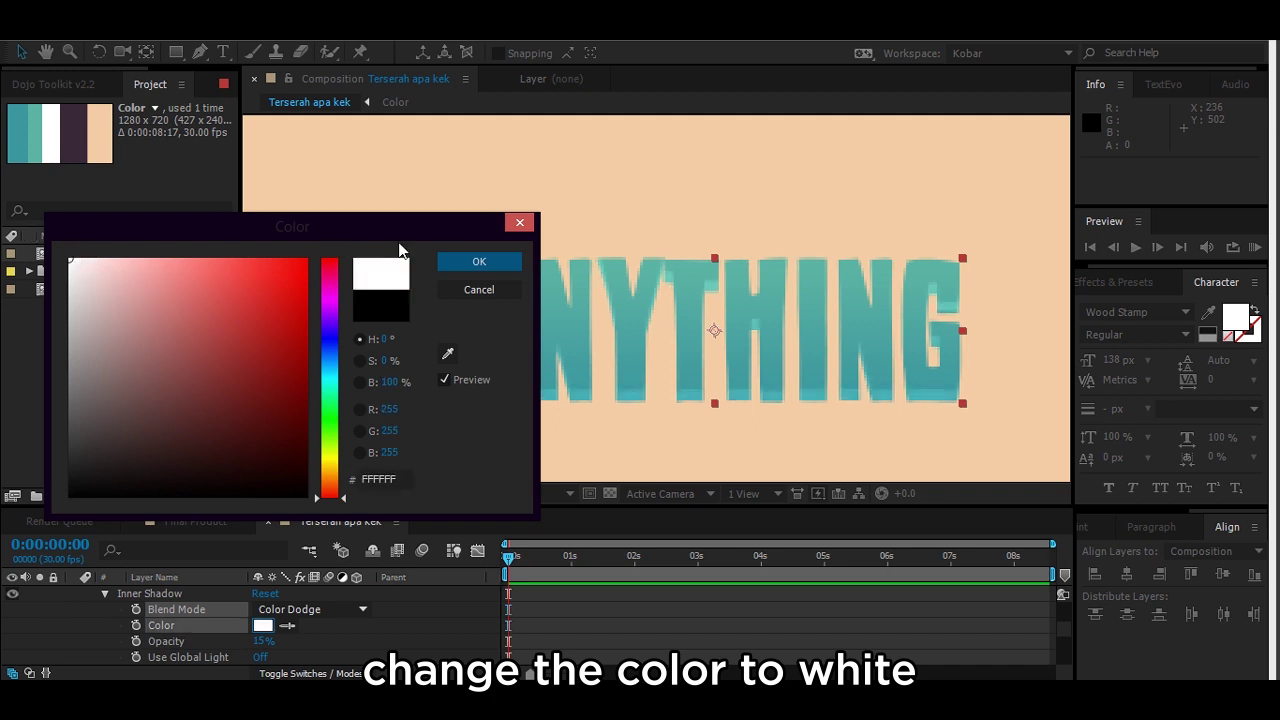
{"action": "left_click", "coordinate": [479, 261]}
- Set the inner shadow angle to 90° and lower its opacity to 6%
{"action": "scroll", "coordinate": [392, 604], "scroll_direction": "down", "scroll_amount": 2}
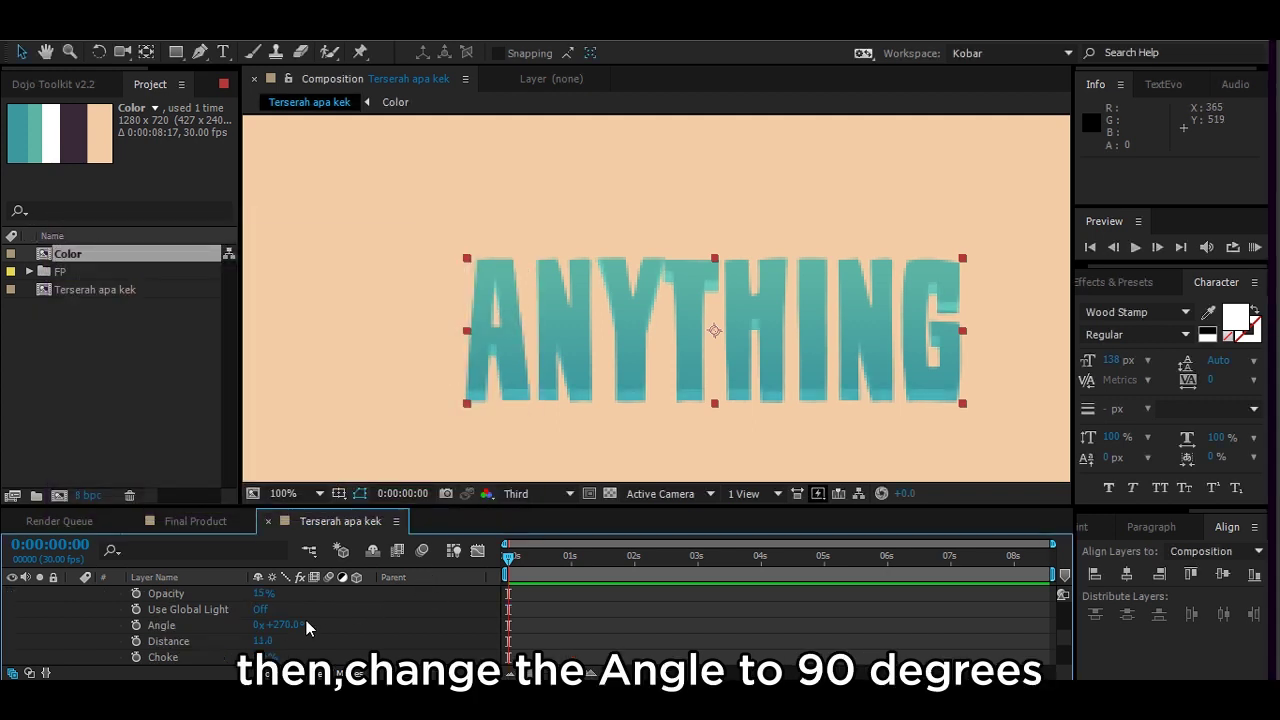
{"action": "left_click", "coordinate": [361, 597]}
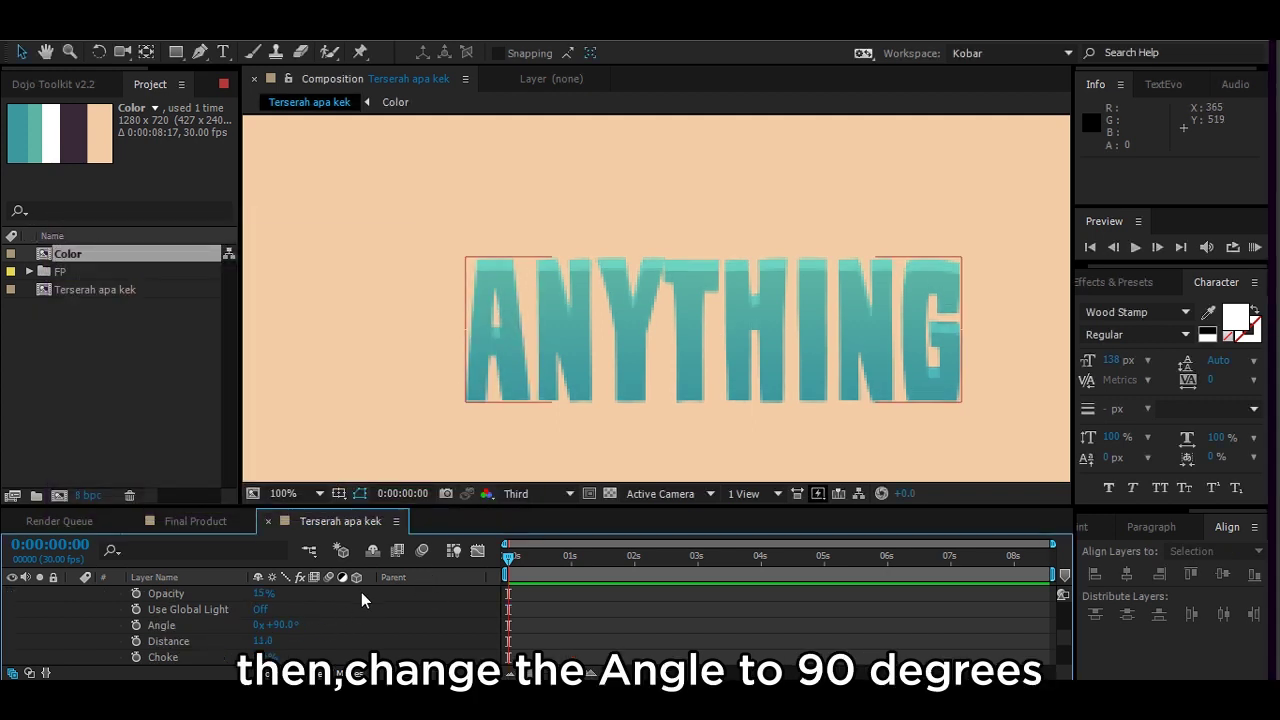
{"action": "scroll", "coordinate": [263, 600], "scroll_direction": "up", "scroll_amount": 2}
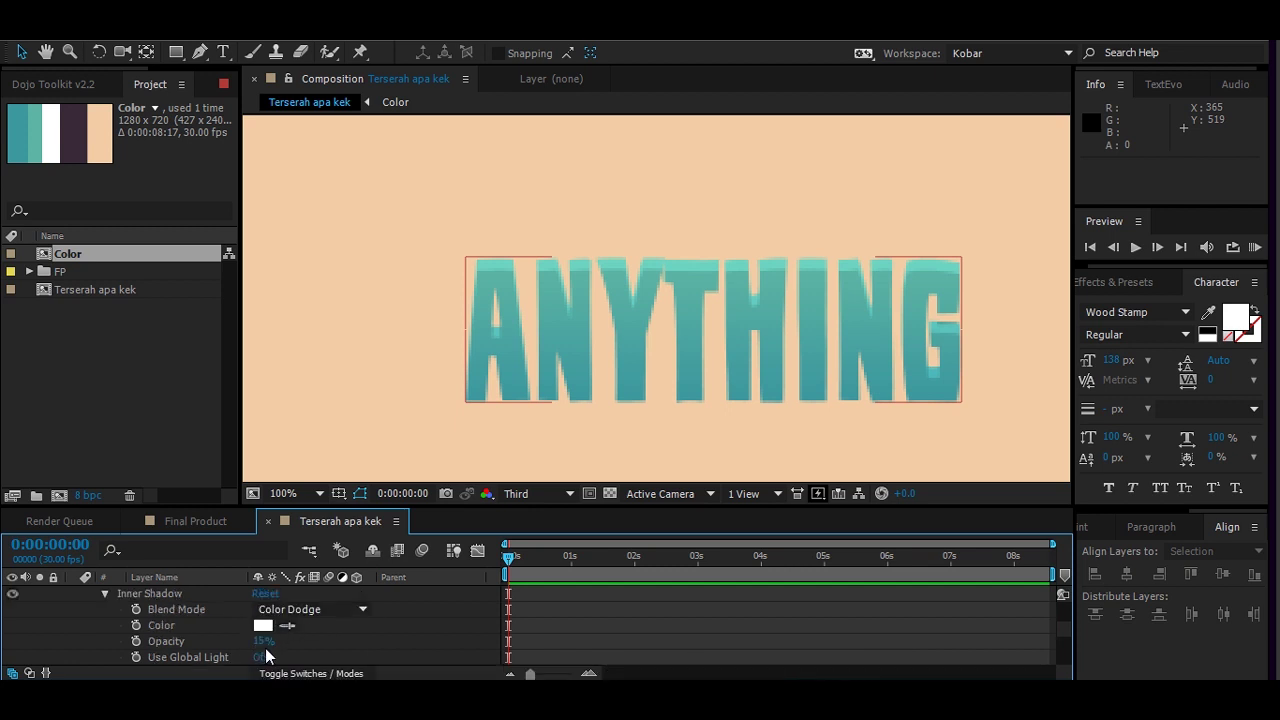
{"action": "left_click_drag", "start_coordinate": [258, 641], "coordinate": [244, 644]}
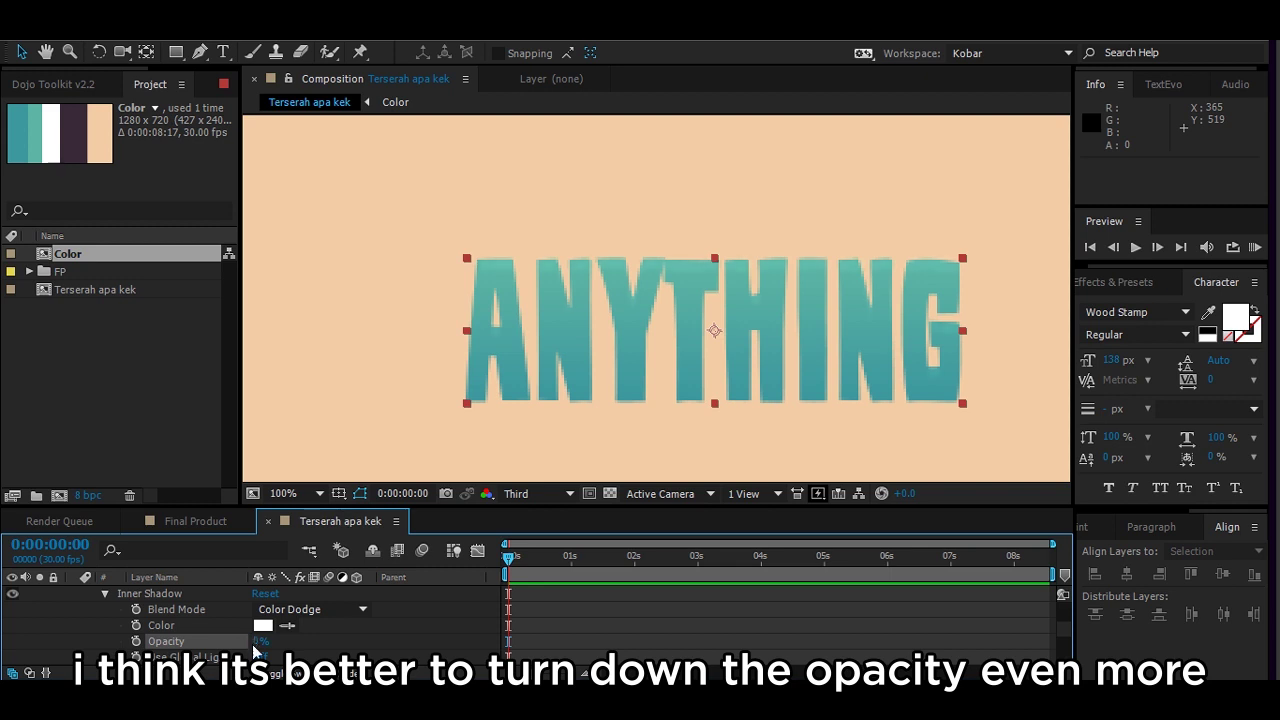
{"action": "scroll", "coordinate": [256, 651], "scroll_direction": "down", "scroll_amount": 2}
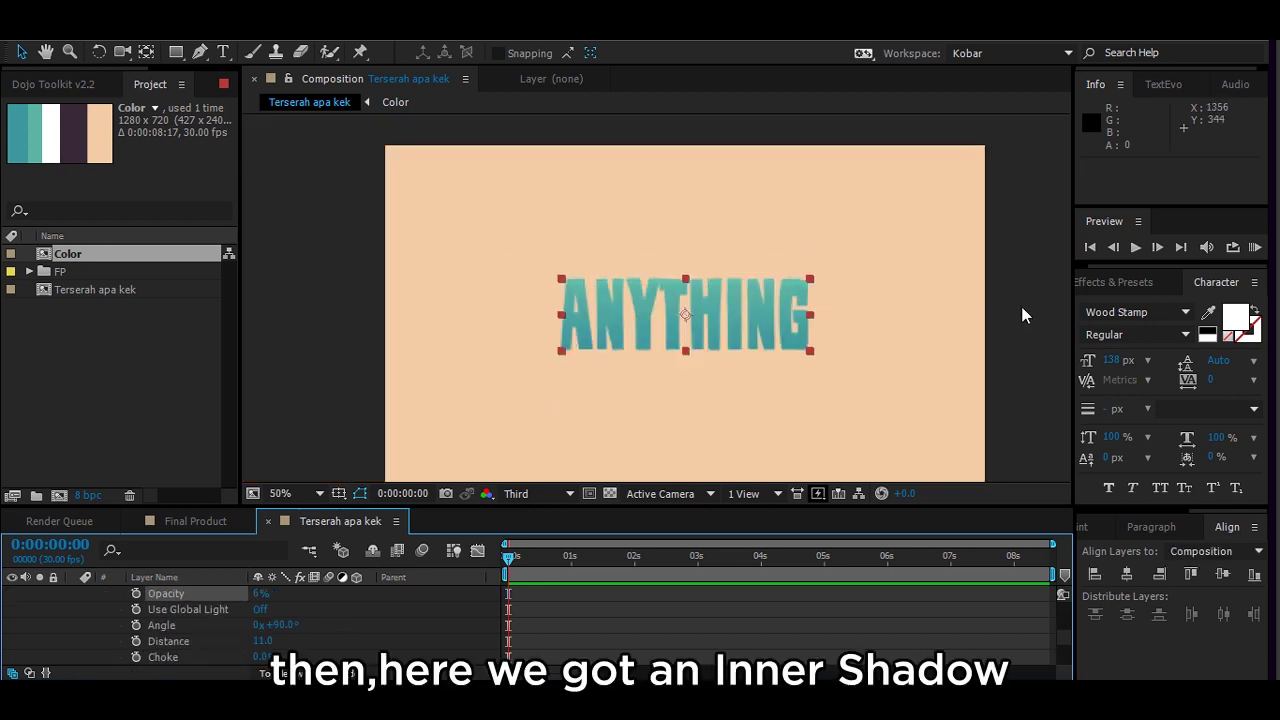
{"action": "left_click", "coordinate": [1021, 306]}
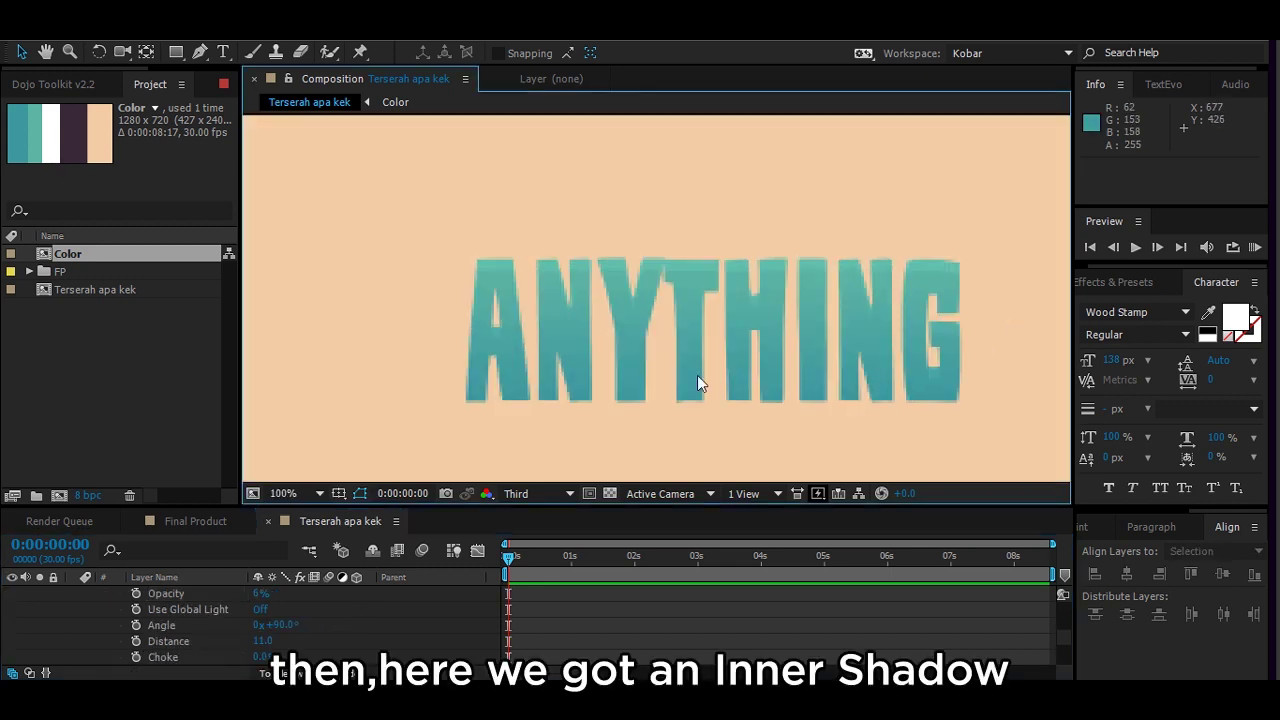
- Compare against Final Product, then collapse the Inner Shadow settings in Terserah apa kek
{"action": "left_click", "coordinate": [190, 521]}
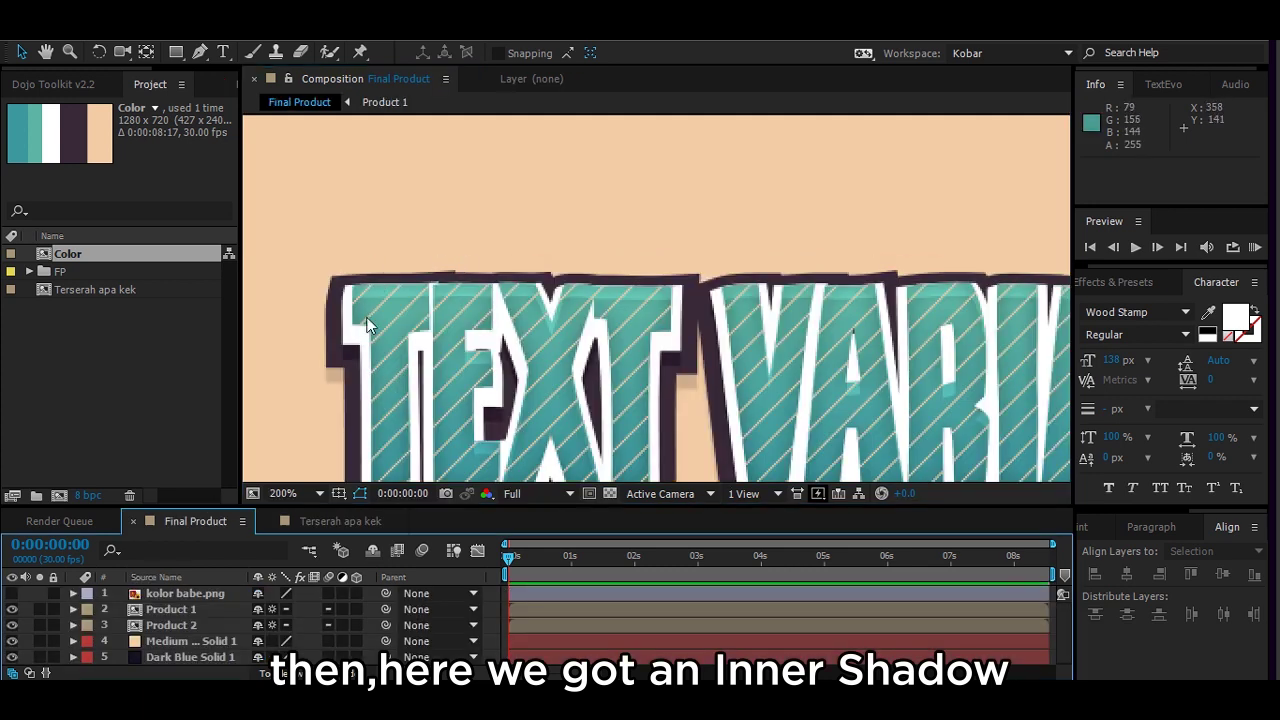
{"action": "left_click", "coordinate": [324, 520]}
{"action": "left_click", "coordinate": [263, 617]}
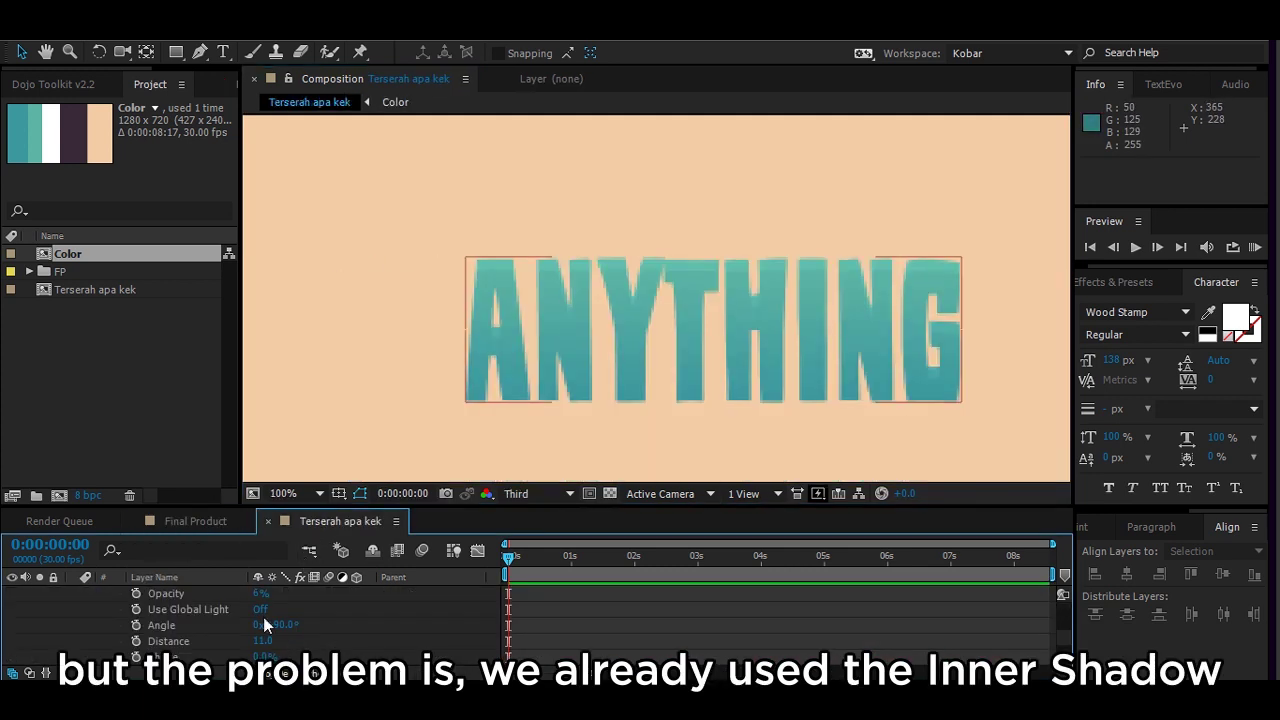
{"action": "scroll", "coordinate": [251, 622], "scroll_direction": "up", "scroll_amount": 2}
{"action": "scroll", "coordinate": [263, 617], "scroll_direction": "up", "scroll_amount": 2}
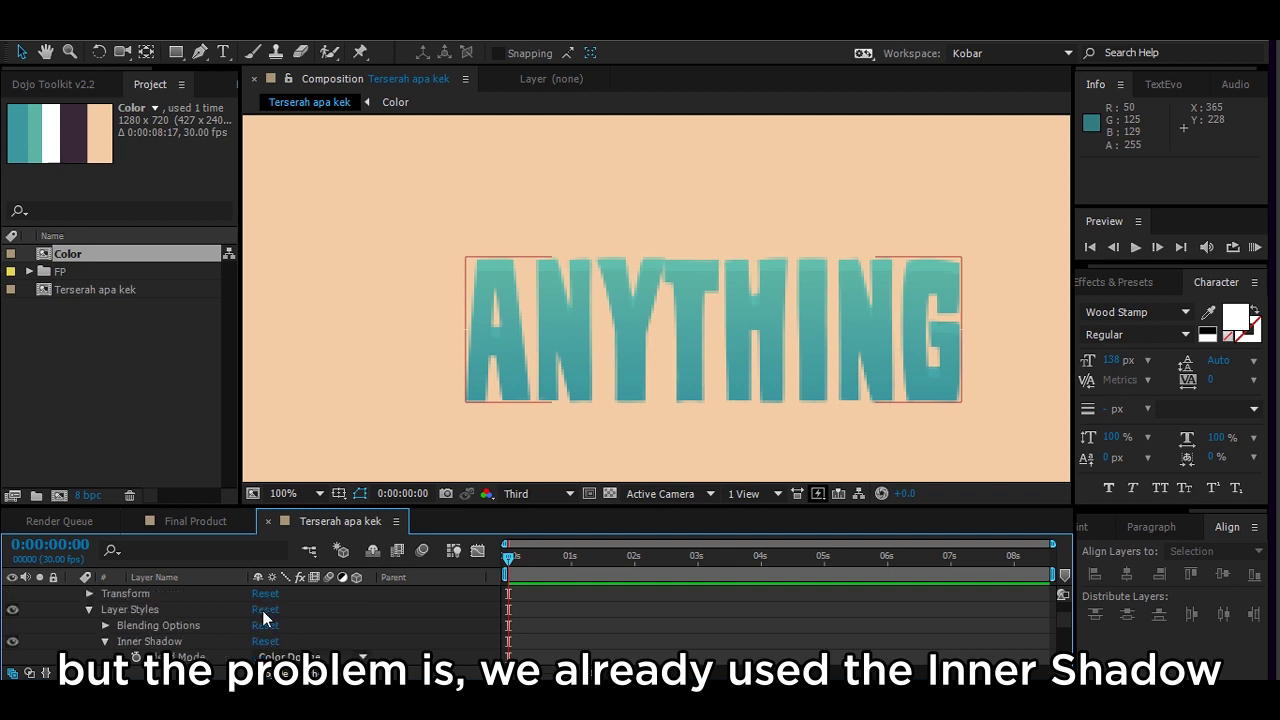
{"action": "left_click", "coordinate": [104, 641]}
{"action": "left_click", "coordinate": [145, 641]}
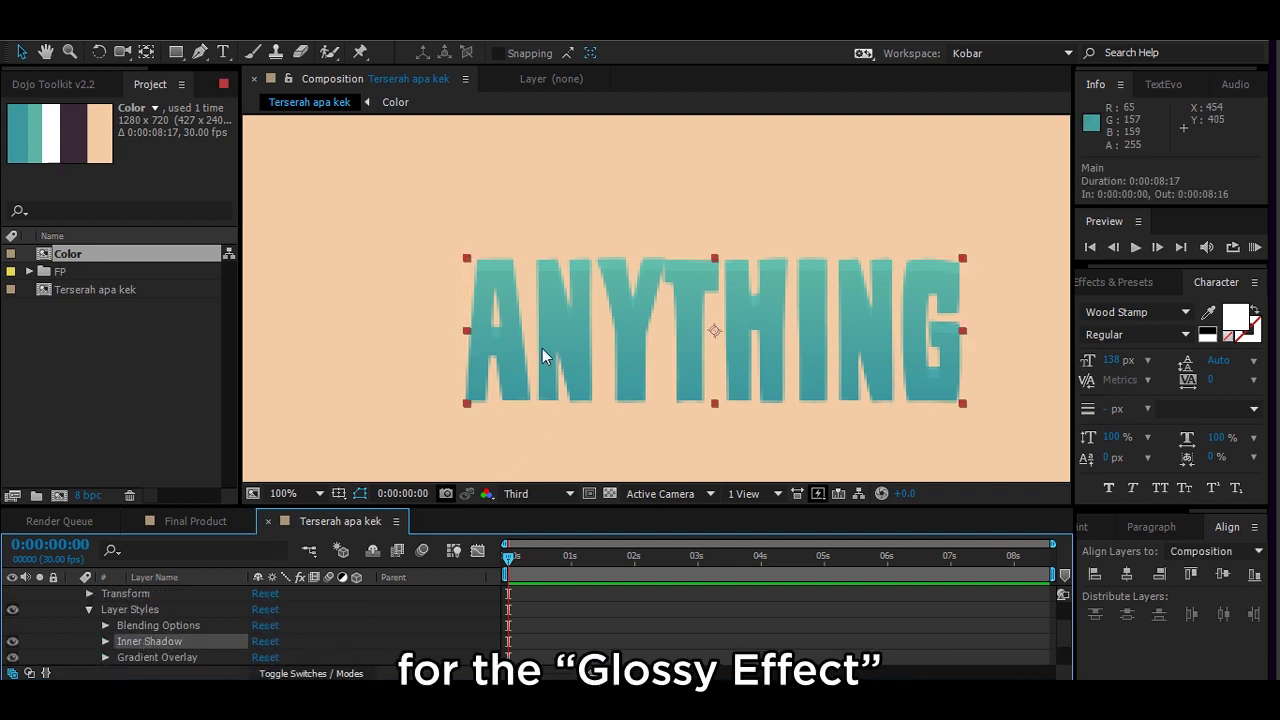
- Add an Inner Glow layer style to the ANYTHING text and expand its settings
{"action": "right_click", "coordinate": [148, 608]}
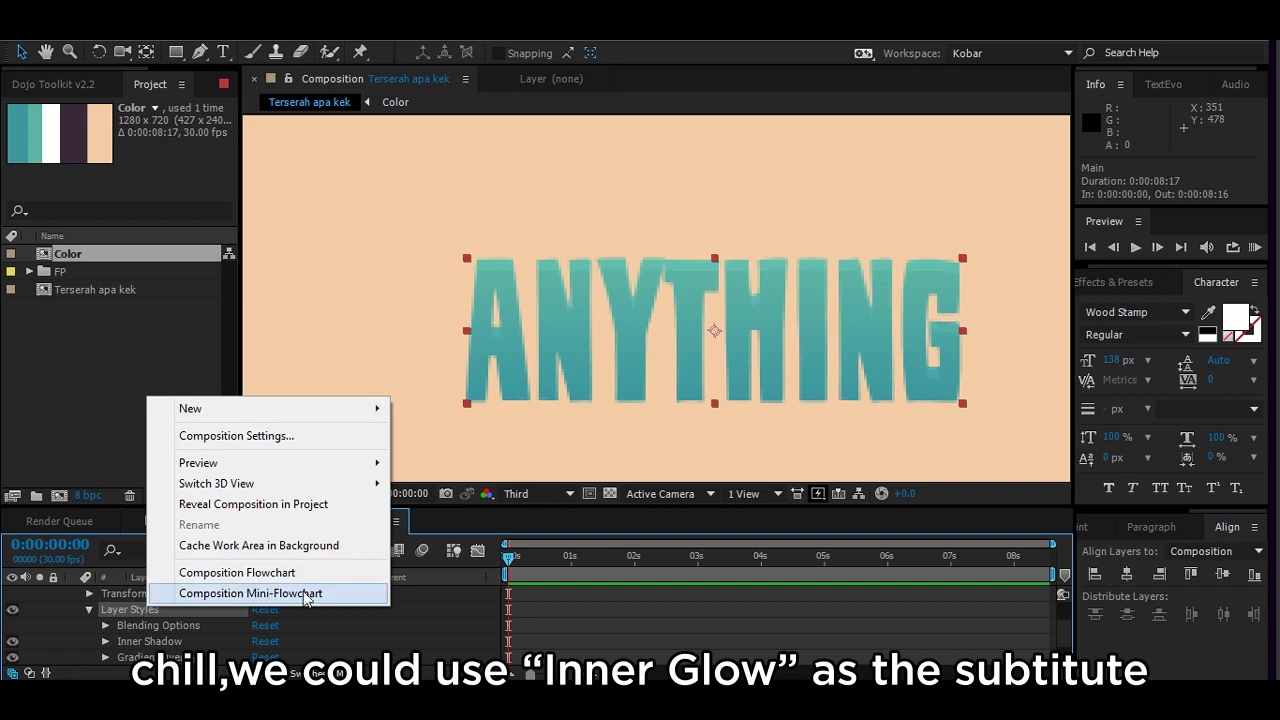
{"action": "left_click", "coordinate": [590, 310]}
{"action": "right_click", "coordinate": [590, 310]}
{"action": "mouse_move", "coordinate": [680, 289]}
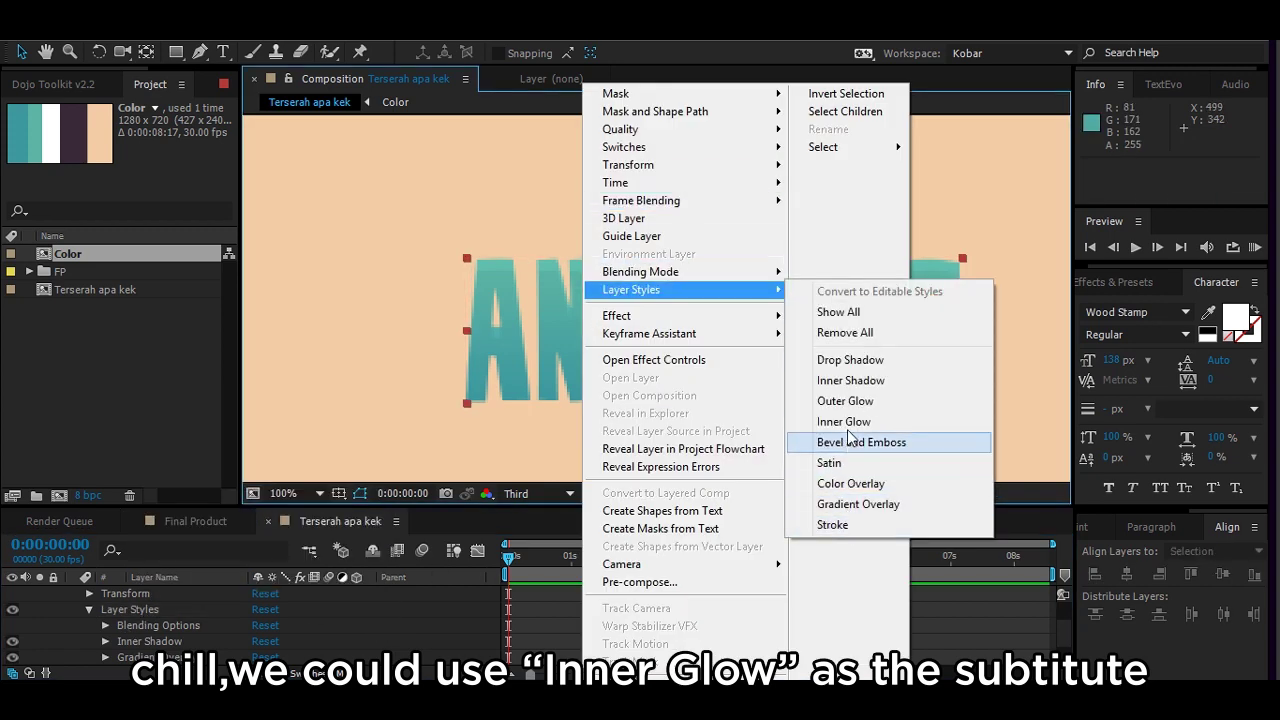
{"action": "left_click", "coordinate": [847, 421]}
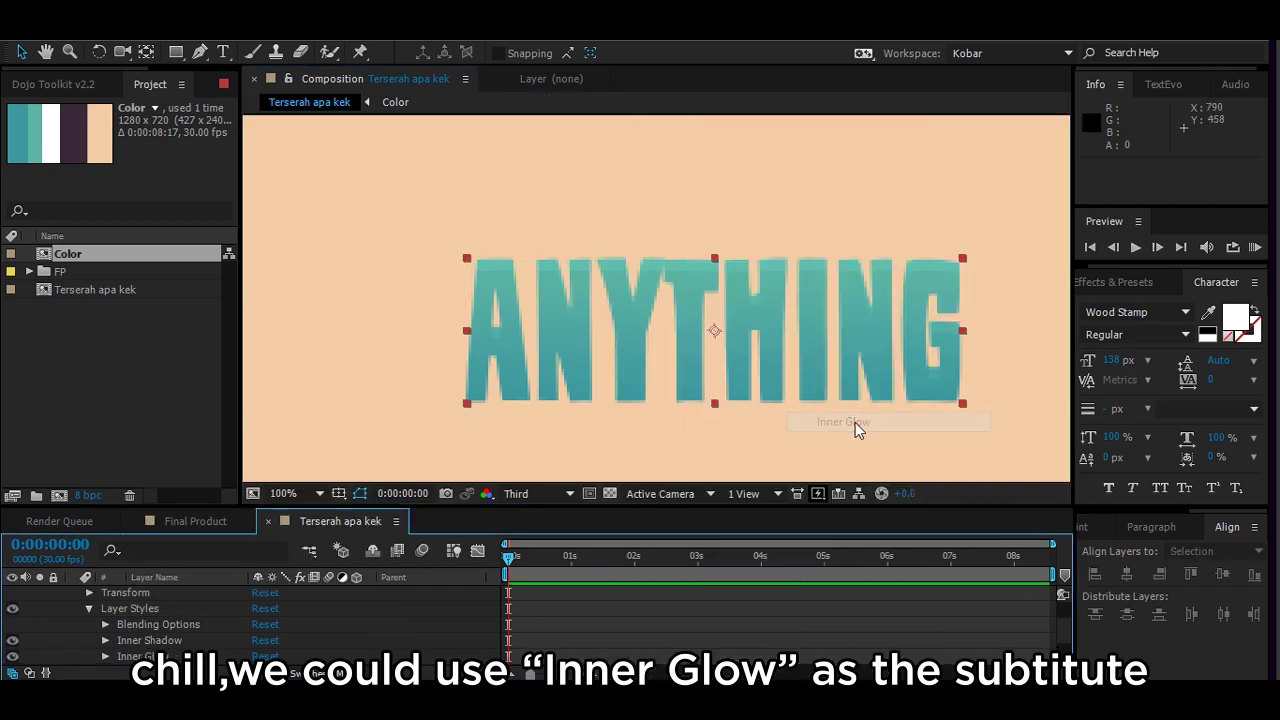
{"action": "left_click", "coordinate": [106, 656]}
- Set the inner glow blend mode to Multiply and its colour to black
{"action": "scroll", "coordinate": [147, 635], "scroll_direction": "down", "scroll_amount": 2}
{"action": "left_click", "coordinate": [295, 609]}
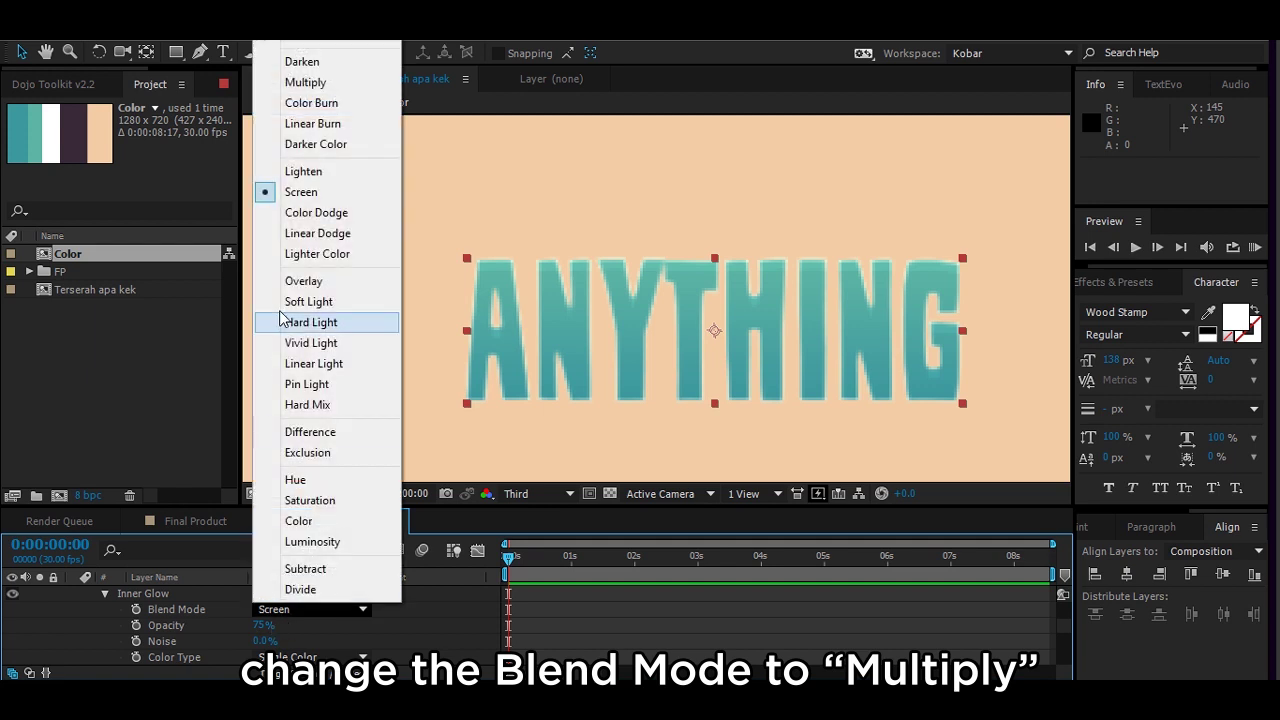
{"action": "left_click", "coordinate": [338, 83]}
{"action": "scroll", "coordinate": [200, 630], "scroll_direction": "down", "scroll_amount": 2}
{"action": "scroll", "coordinate": [200, 630], "scroll_direction": "up", "scroll_amount": 1}
{"action": "left_click", "coordinate": [262, 625]}
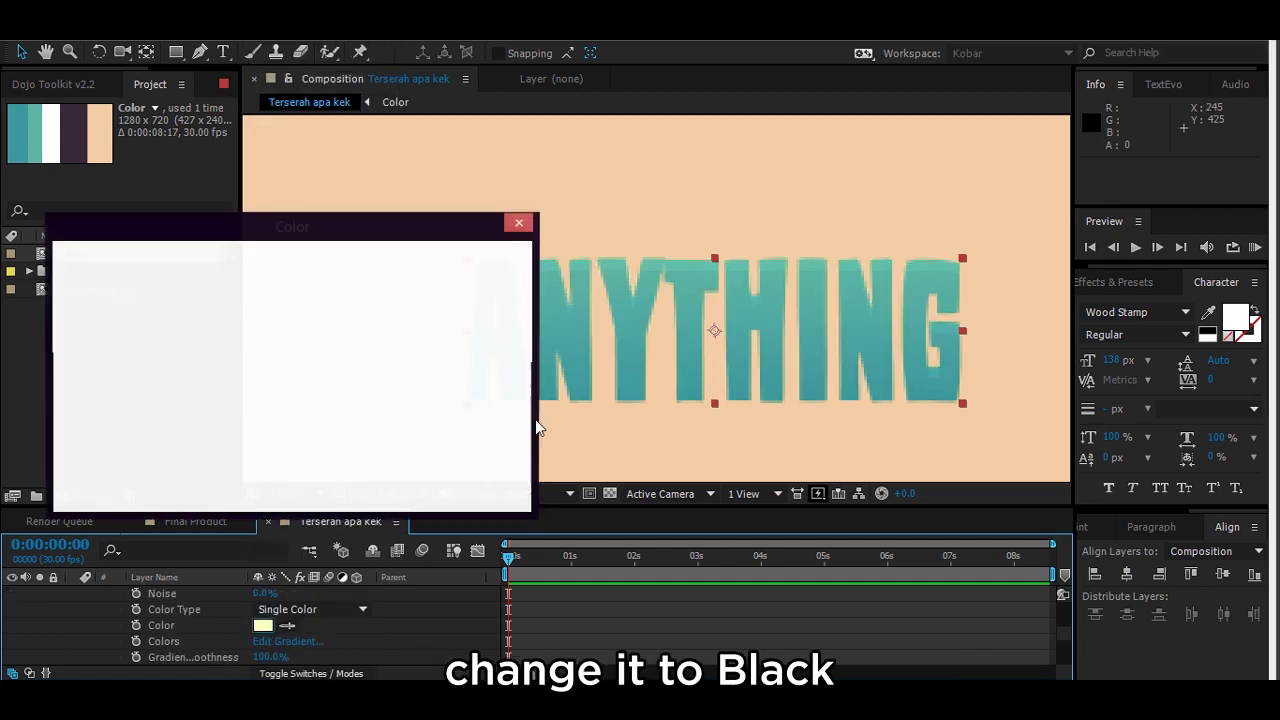
{"action": "left_click", "coordinate": [100, 495]}
{"action": "left_click", "coordinate": [477, 257]}
- Lower the inner glow opacity to about 13% and collapse the Main layer
{"action": "scroll", "coordinate": [320, 641], "scroll_direction": "down", "scroll_amount": 3}
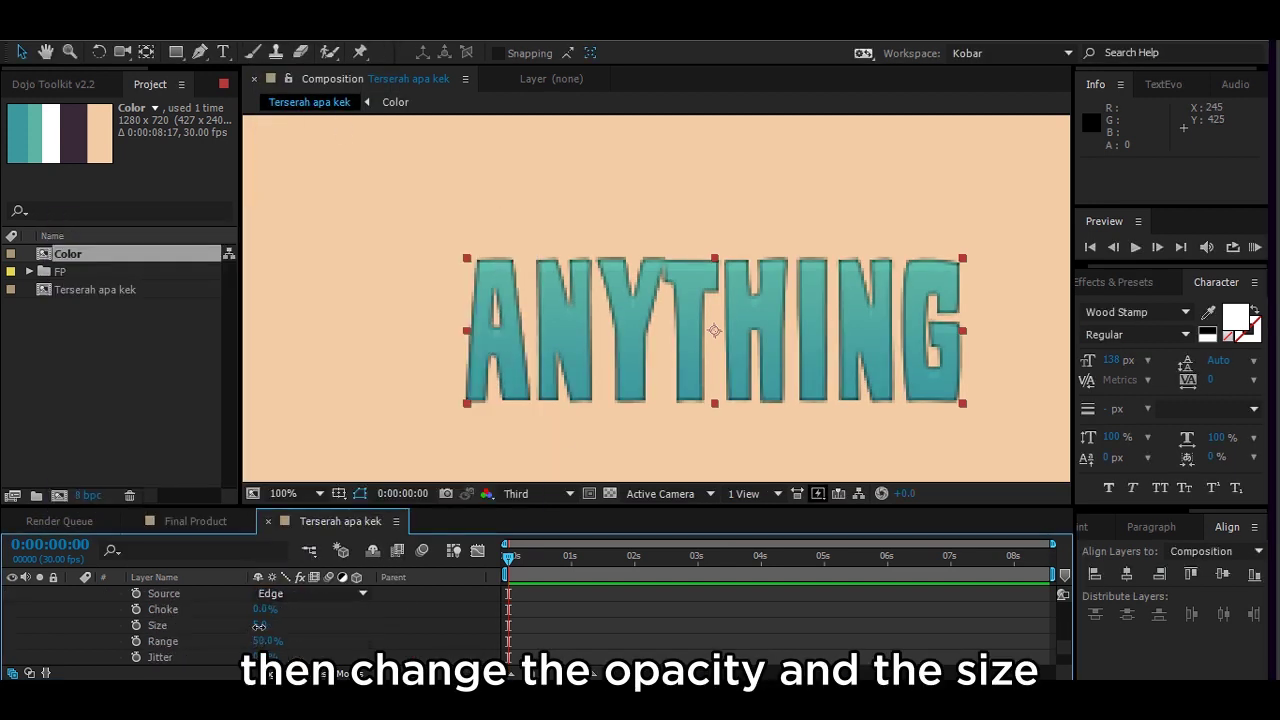
{"action": "scroll", "coordinate": [270, 625], "scroll_direction": "up", "scroll_amount": 3}
{"action": "scroll", "coordinate": [266, 625], "scroll_direction": "up", "scroll_amount": 2}
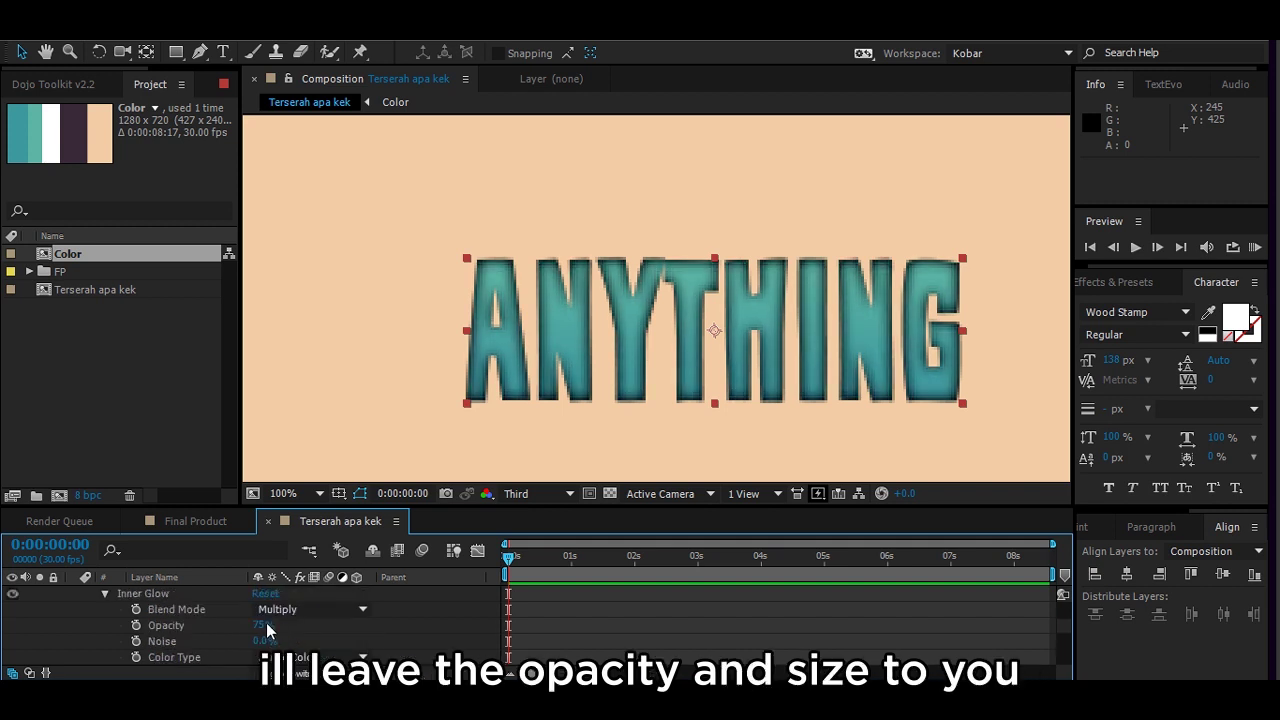
{"action": "left_click_drag", "start_coordinate": [262, 625], "coordinate": [210, 624]}
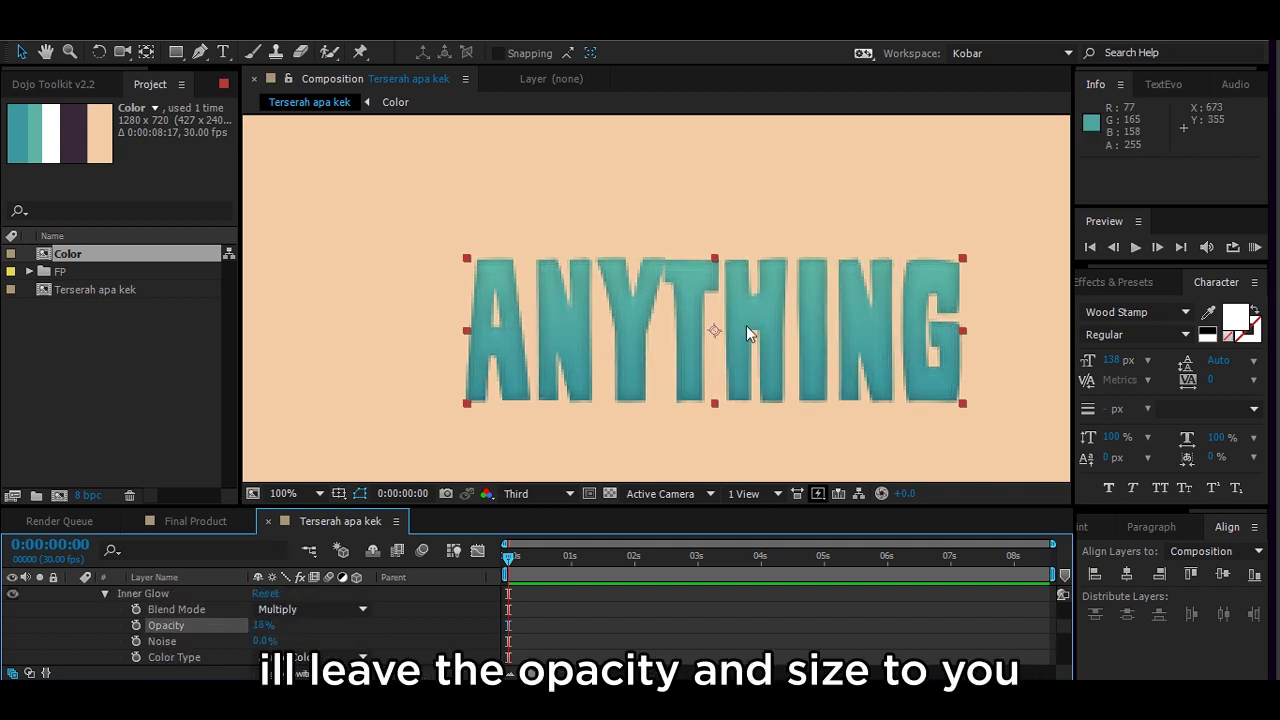
{"action": "scroll", "coordinate": [580, 210], "scroll_direction": "down", "scroll_amount": 2}
{"action": "scroll", "coordinate": [590, 230], "scroll_direction": "up", "scroll_amount": 4}
{"action": "left_click", "coordinate": [265, 625]}
{"action": "type", "text": "13"}
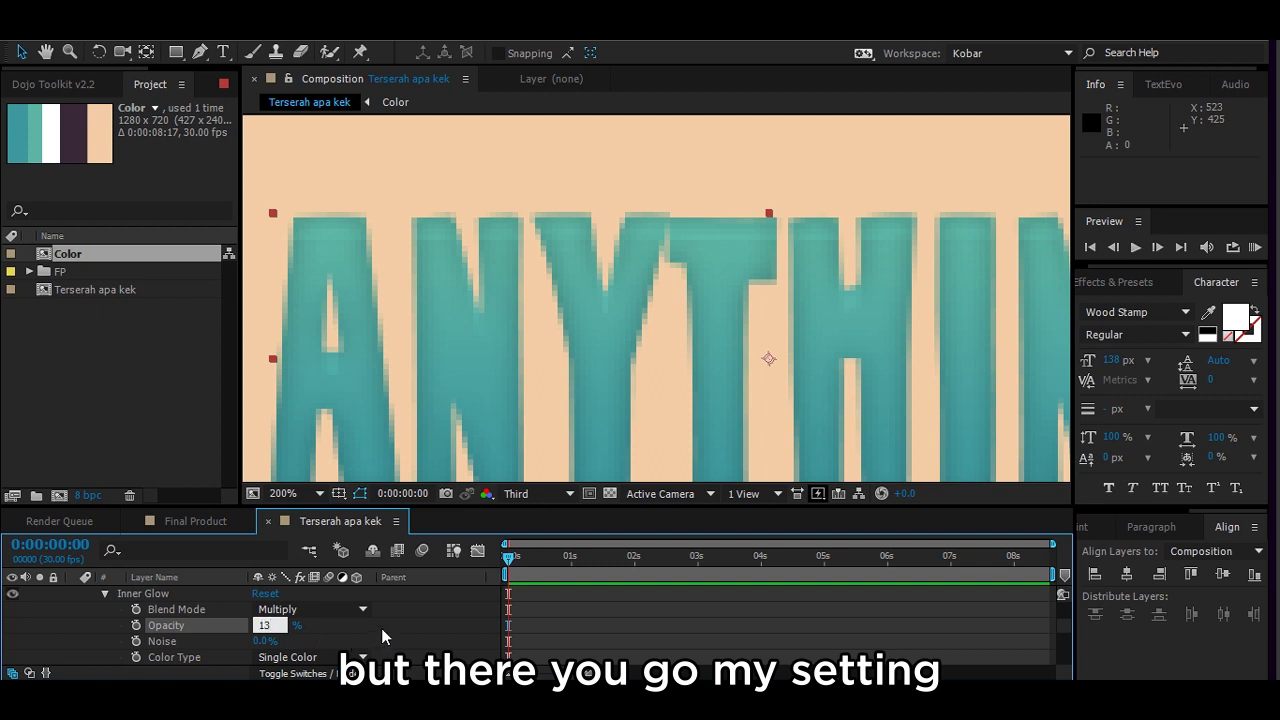
{"action": "key", "text": "Return"}
{"action": "scroll", "coordinate": [601, 388], "scroll_direction": "down", "scroll_amount": 2}
{"action": "scroll", "coordinate": [603, 394], "scroll_direction": "down", "scroll_amount": 2}
{"action": "scroll", "coordinate": [648, 417], "scroll_direction": "up", "scroll_amount": 2}
{"action": "scroll", "coordinate": [247, 609], "scroll_direction": "up", "scroll_amount": 2}
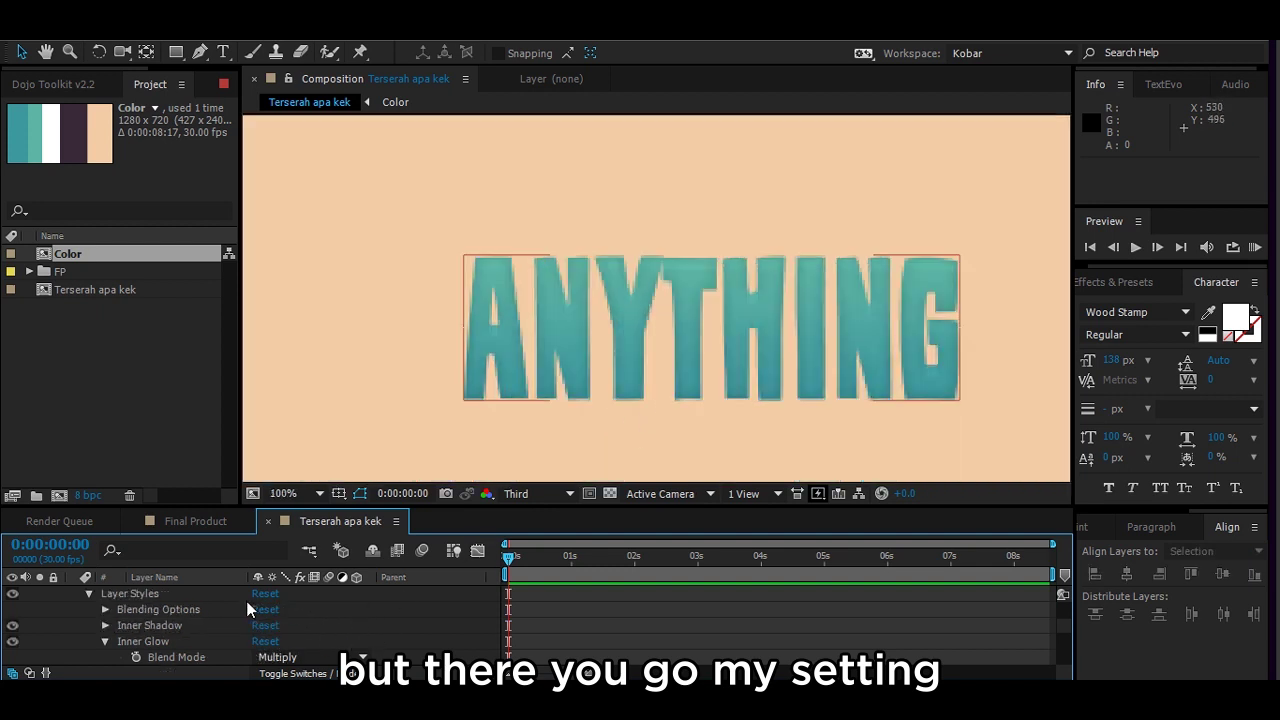
{"action": "scroll", "coordinate": [247, 609], "scroll_direction": "up", "scroll_amount": 2}
{"action": "left_click", "coordinate": [73, 608]}
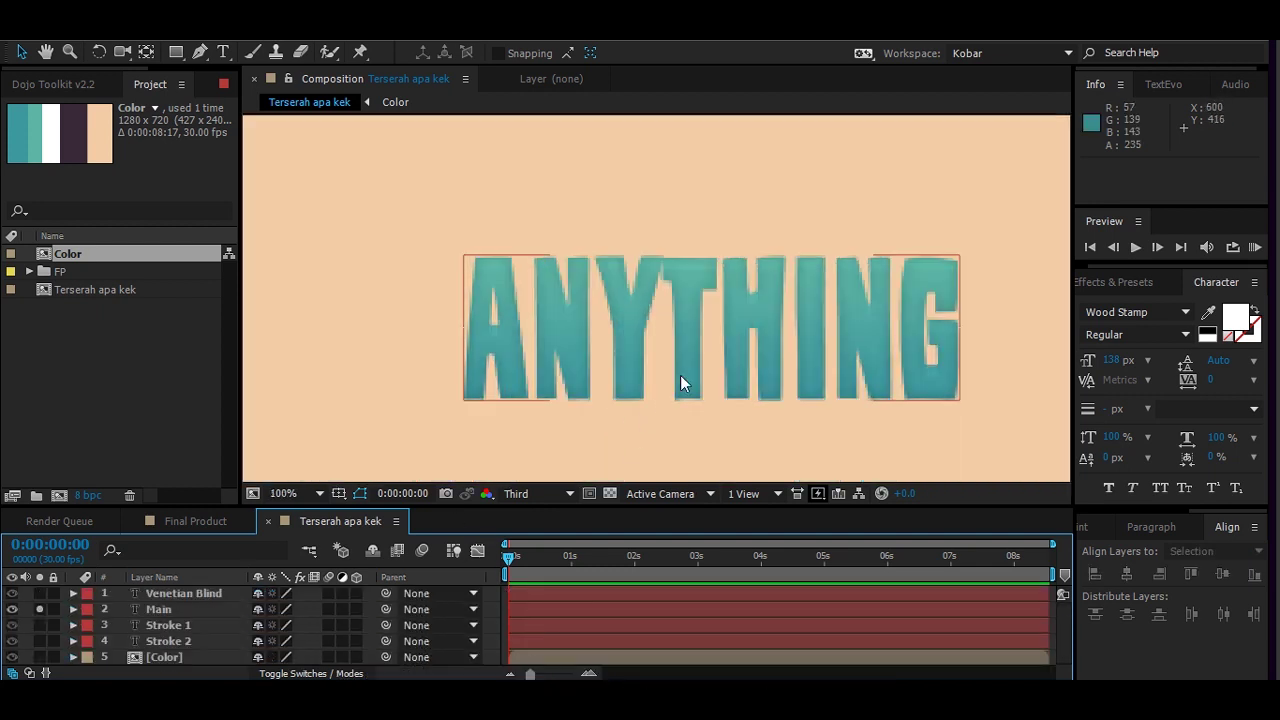
- Solo the Stroke 1 layer and swap fill and stroke for a 17 px white outline
{"action": "left_click_drag", "start_coordinate": [680, 376], "coordinate": [638, 336]}
{"action": "left_click", "coordinate": [408, 418]}
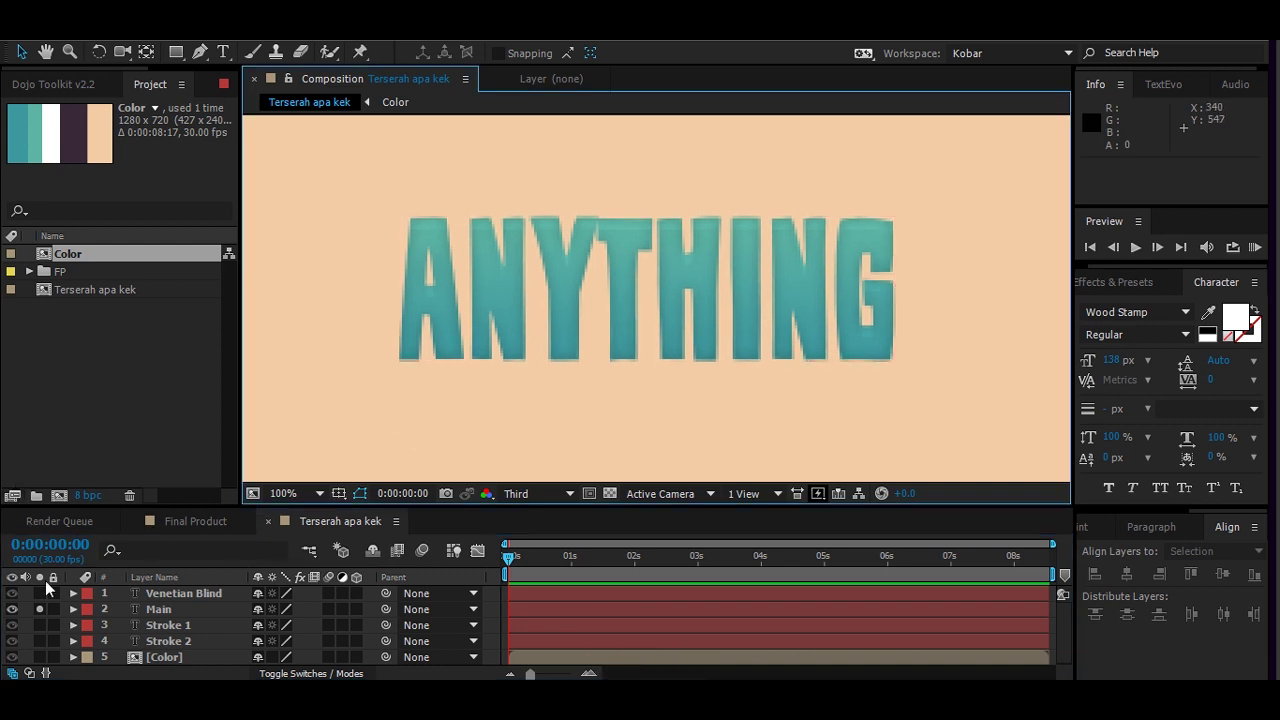
{"action": "left_click", "coordinate": [38, 609]}
{"action": "left_click", "coordinate": [41, 625], "text": "alt"}
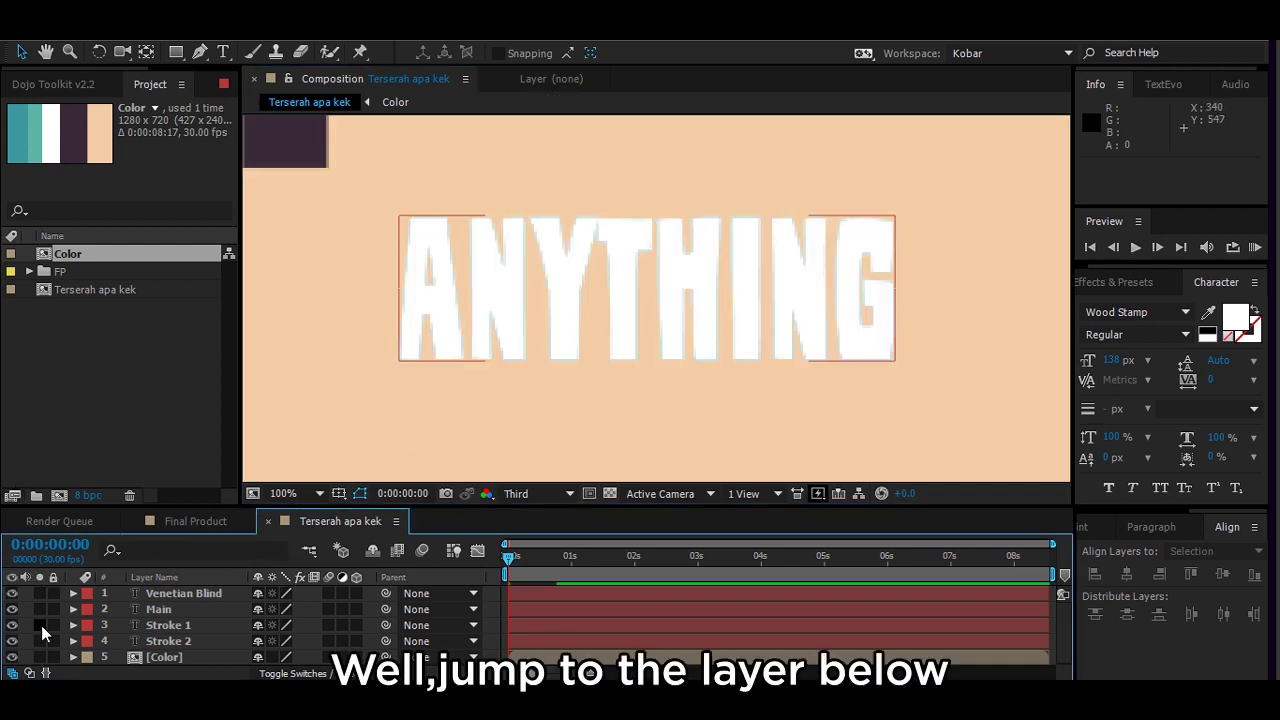
{"action": "left_click", "coordinate": [185, 624]}
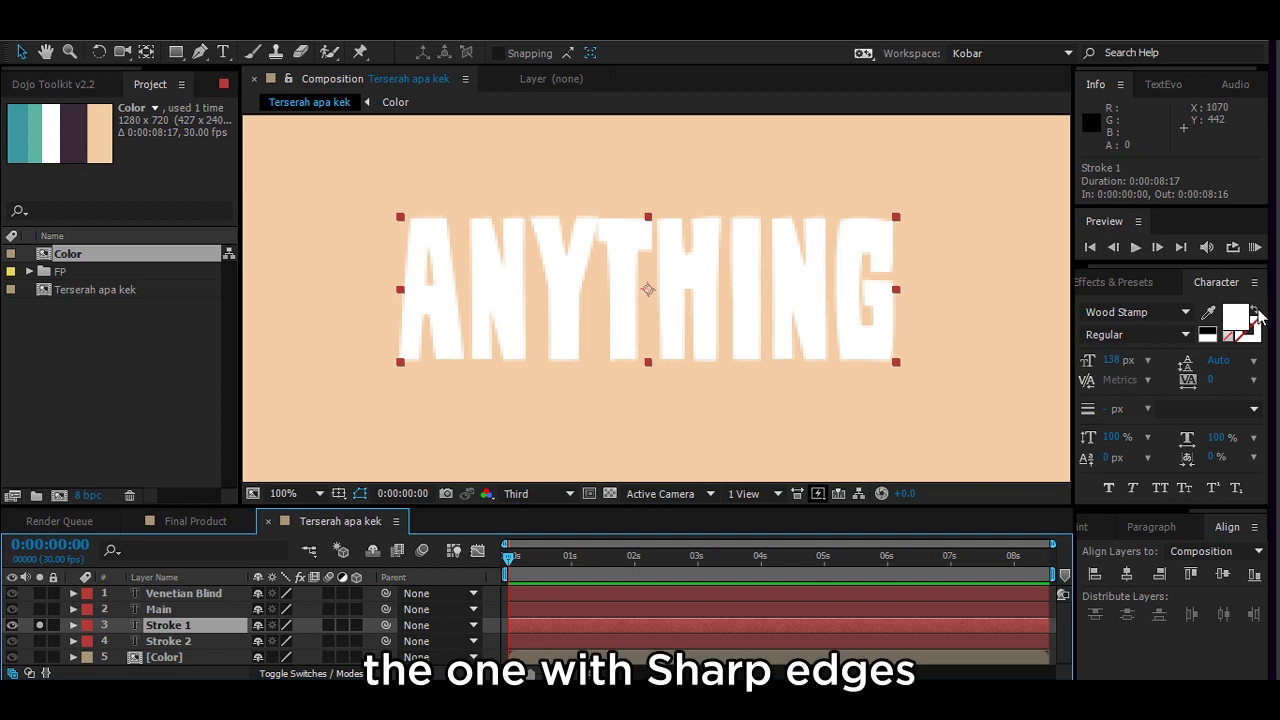
{"action": "left_click", "coordinate": [1256, 310]}
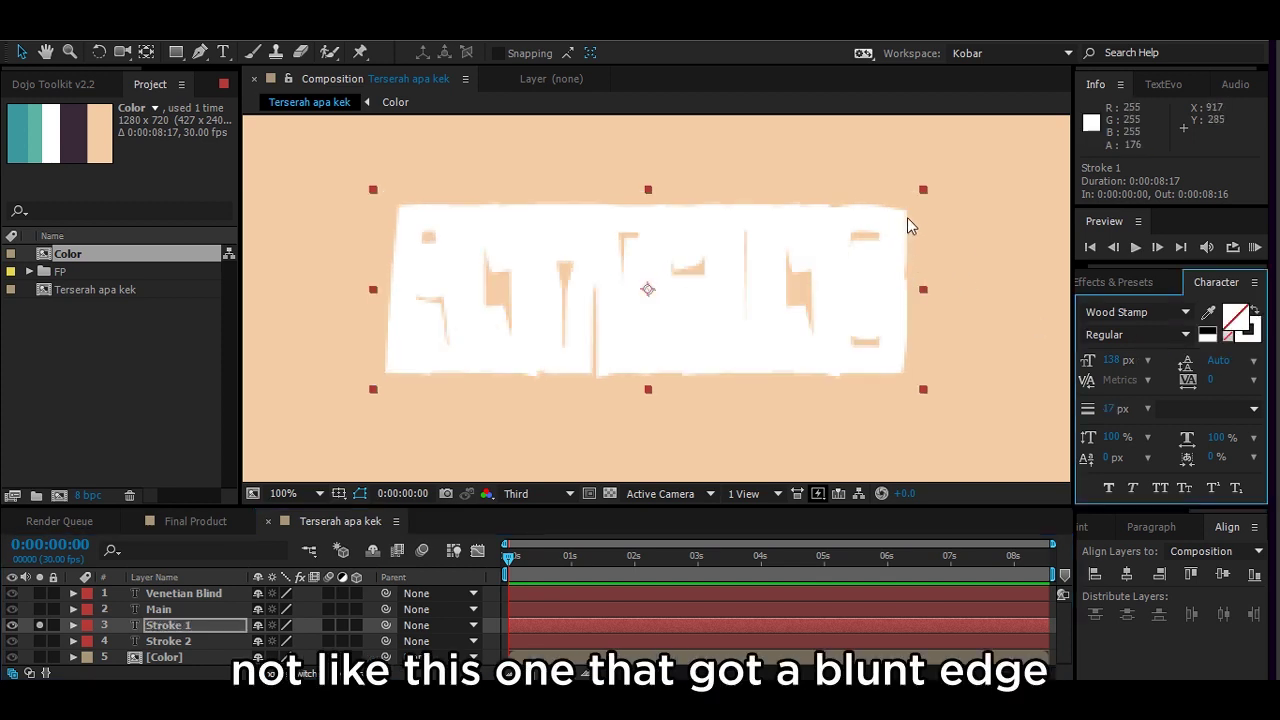
- Add a Color Overlay layer style to Stroke 1
{"action": "right_click", "coordinate": [155, 628]}
{"action": "mouse_move", "coordinate": [297, 229]}
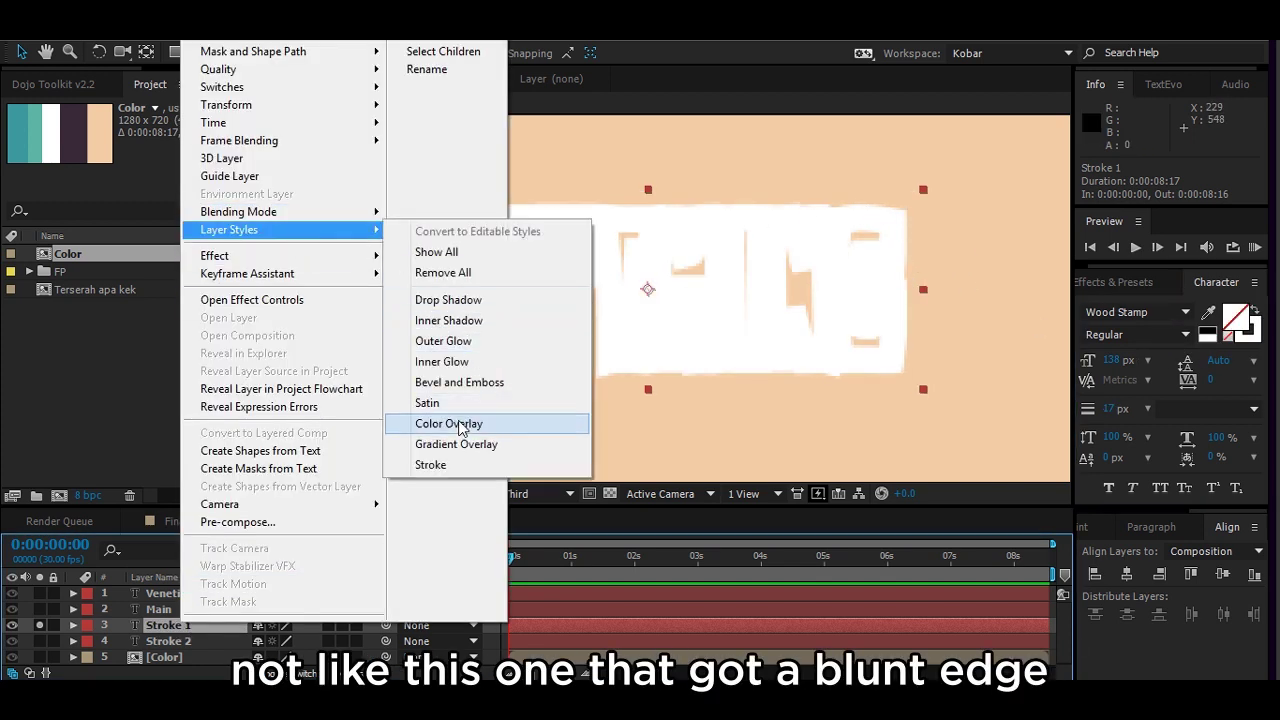
{"action": "left_click", "coordinate": [922, 204]}
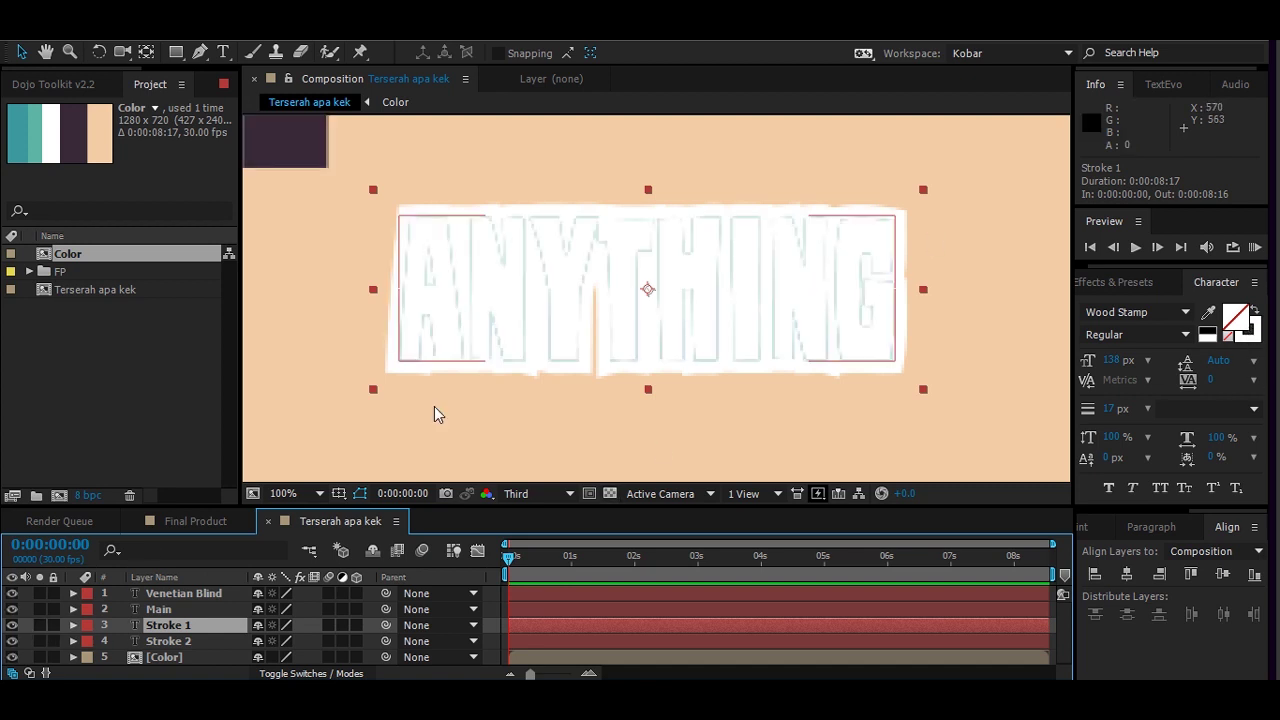
- Give the Stroke 2 layer a purple stroke colour with Stroke Over Fill
{"action": "left_click", "coordinate": [168, 641]}
{"action": "left_click", "coordinate": [1258, 318]}
{"action": "left_click", "coordinate": [1250, 312]}
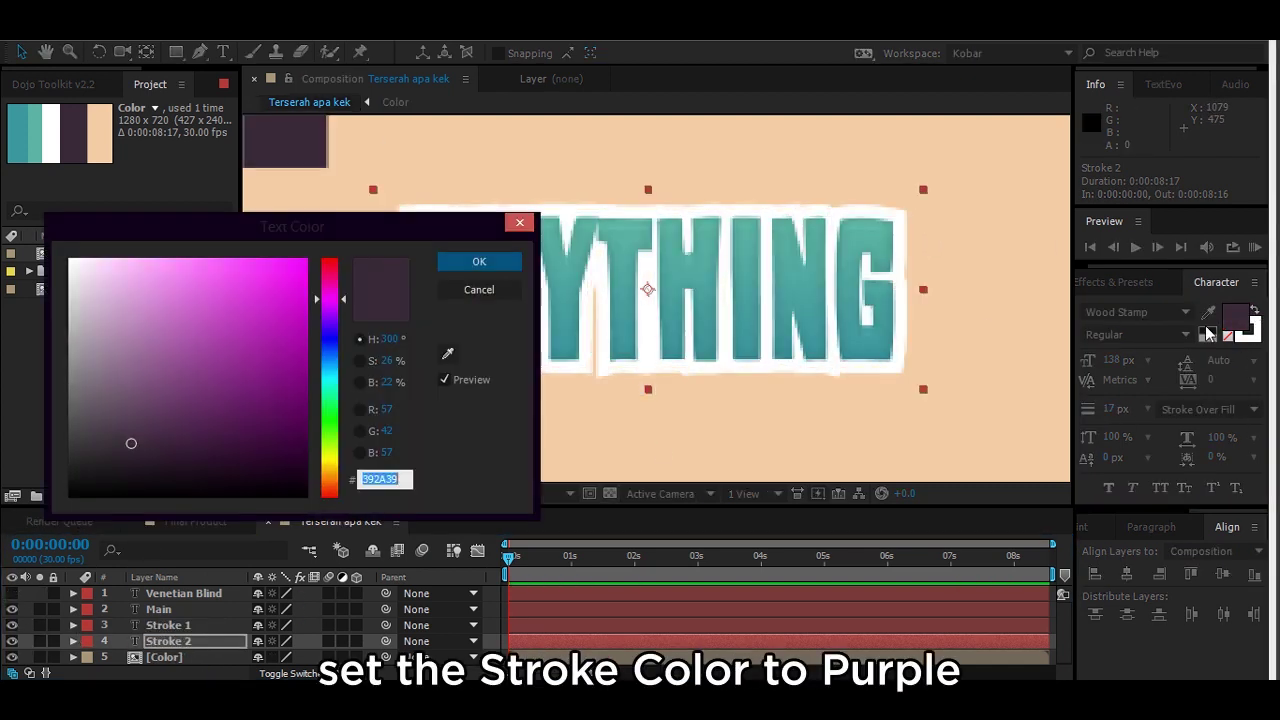
{"action": "key", "text": "Return"}
{"action": "left_click", "coordinate": [1252, 310]}
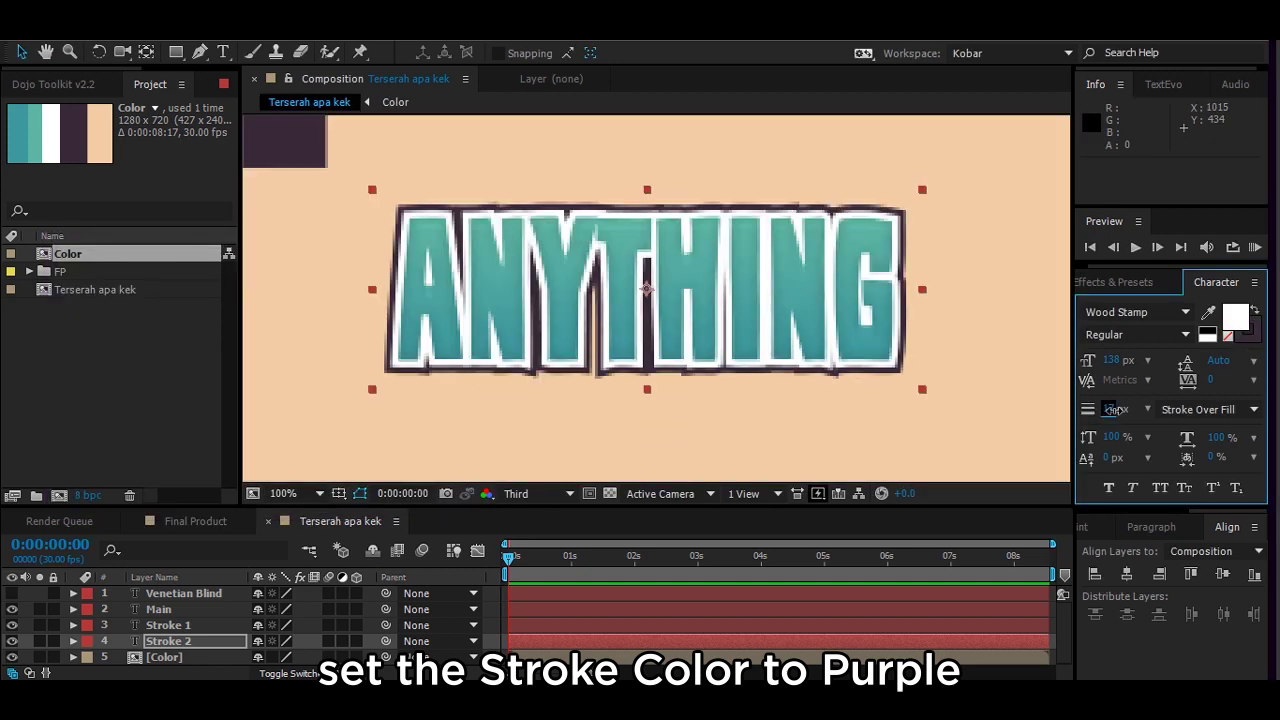
- Nudge Stroke 1 and Stroke 2 a few pixels down beneath the ANYTHING text
{"action": "left_click", "coordinate": [175, 625]}
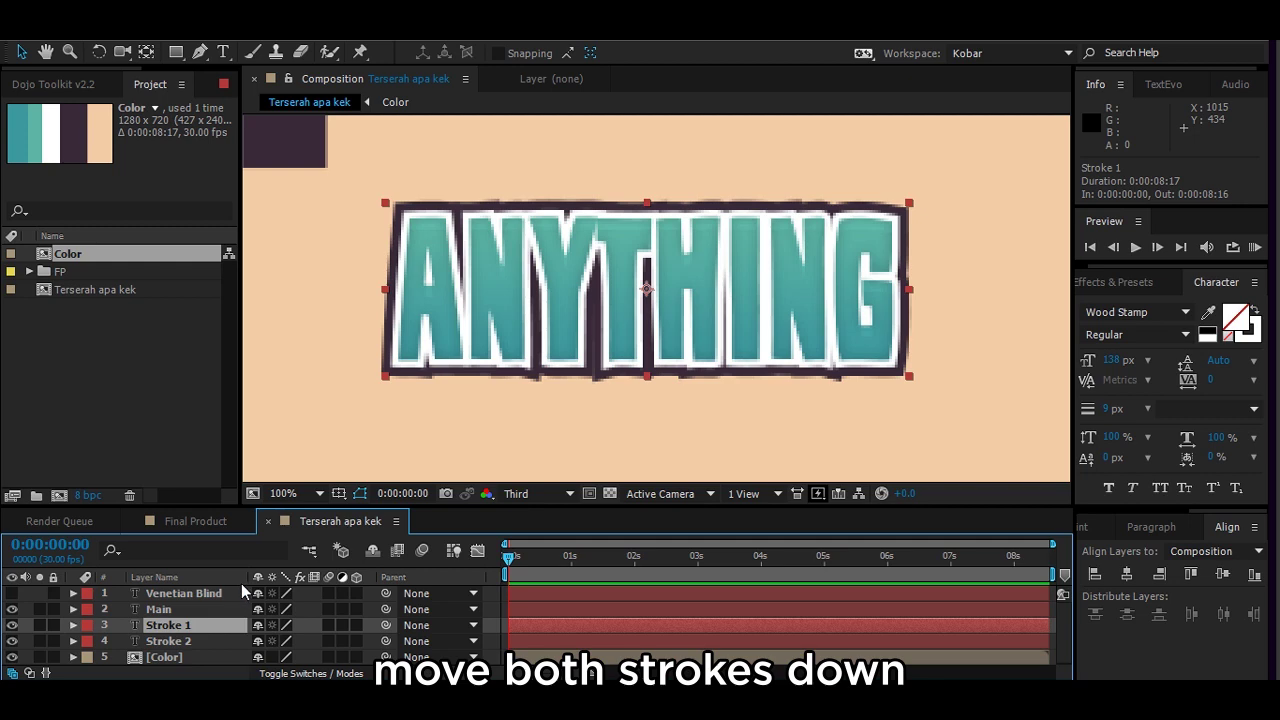
{"action": "key", "text": "Down"}
{"action": "key", "text": "Down"}
{"action": "key", "text": "Down"}
{"action": "key", "text": "Down"}
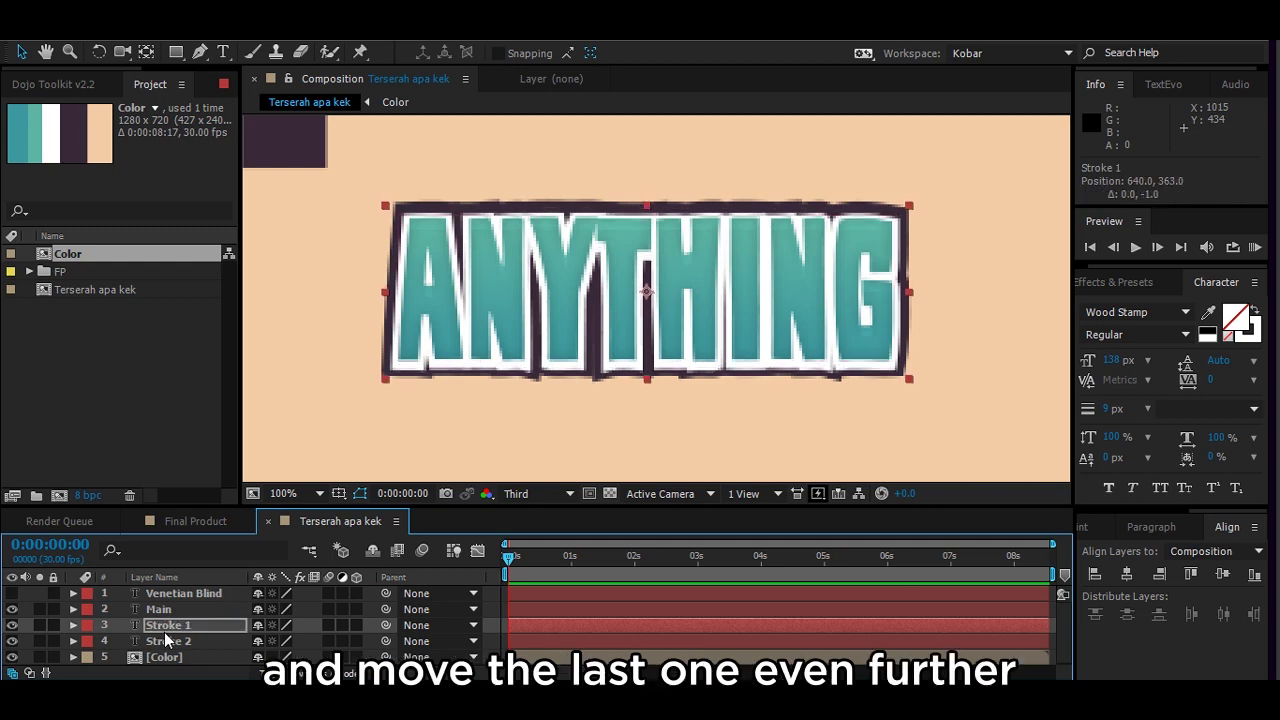
{"action": "left_click", "coordinate": [166, 639]}
{"action": "key", "text": "Down"}
{"action": "key", "text": "Down"}
{"action": "key", "text": "Down"}
{"action": "key", "text": "Down"}
{"action": "key", "text": "Down"}
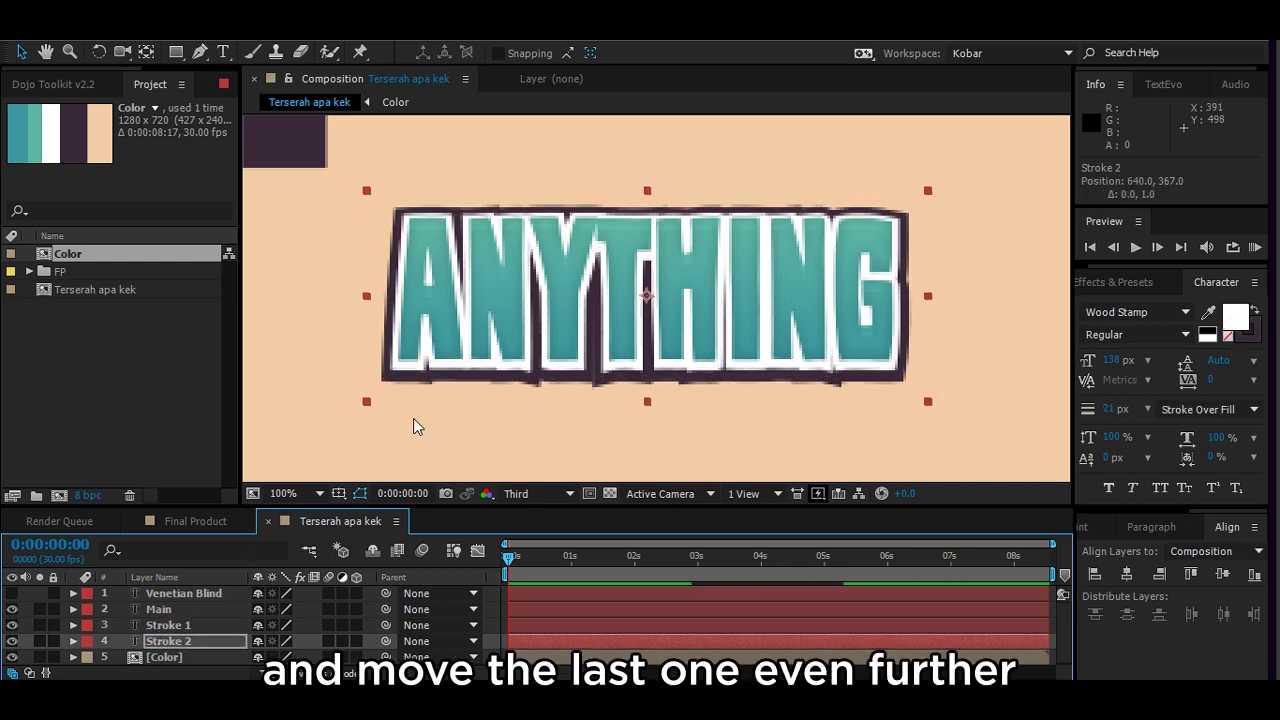
{"action": "key", "text": "Down"}
{"action": "key", "text": "Down"}
{"action": "scroll", "coordinate": [457, 417], "scroll_direction": "down", "scroll_amount": 1}
{"action": "scroll", "coordinate": [520, 417], "scroll_direction": "down", "scroll_amount": 1}
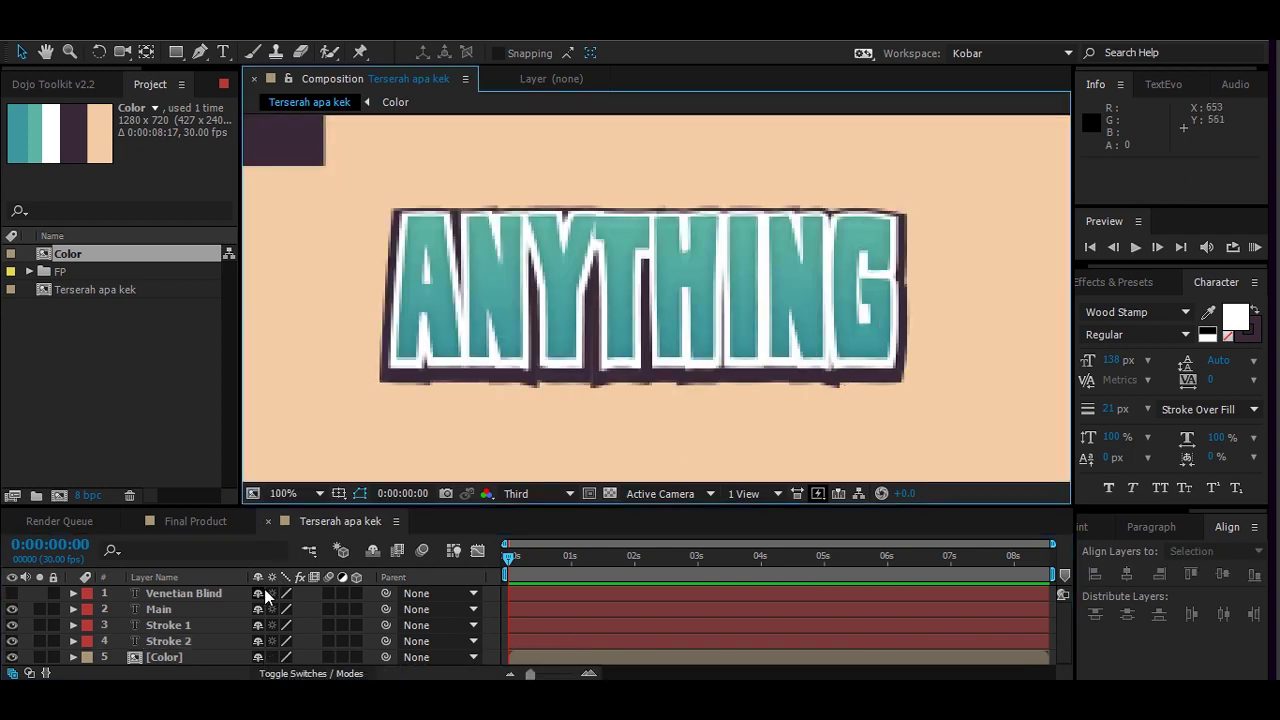
- Add a Drop Shadow layer style to Stroke 1 with Color Burn blend mode
{"action": "left_click", "coordinate": [186, 624]}
{"action": "right_click", "coordinate": [150, 624]}
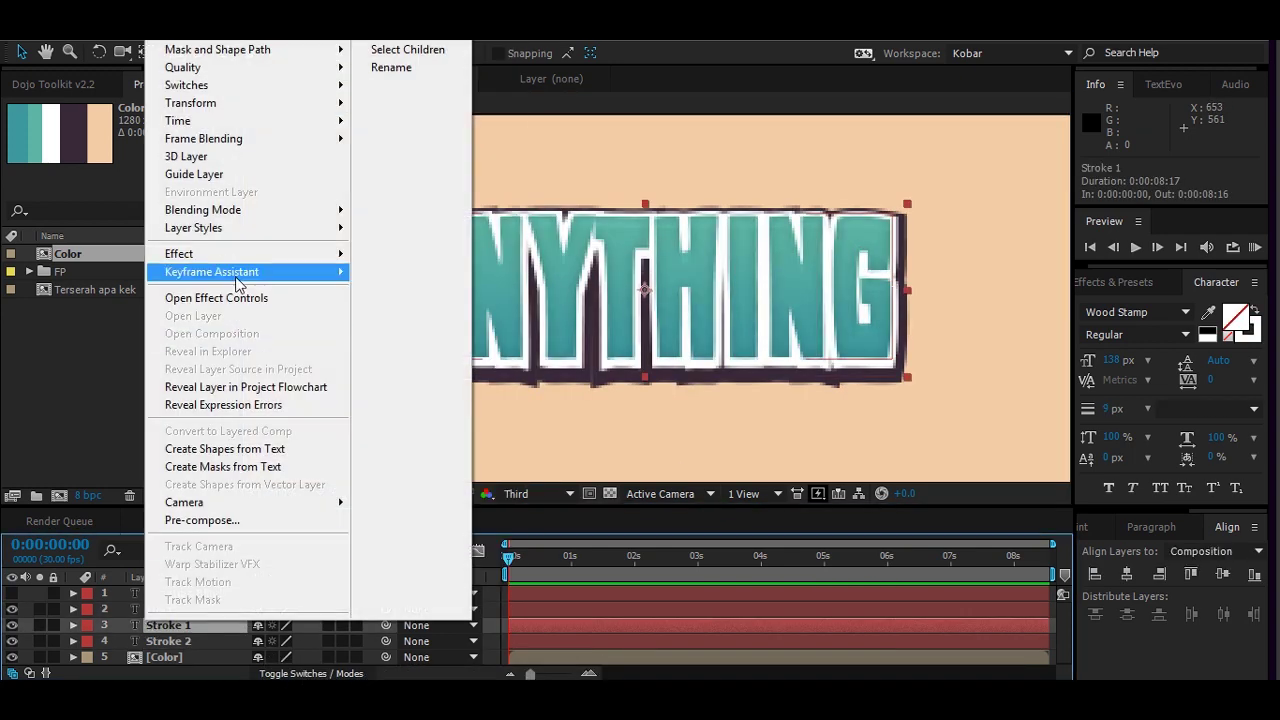
{"action": "mouse_move", "coordinate": [200, 228]}
{"action": "left_click", "coordinate": [410, 296]}
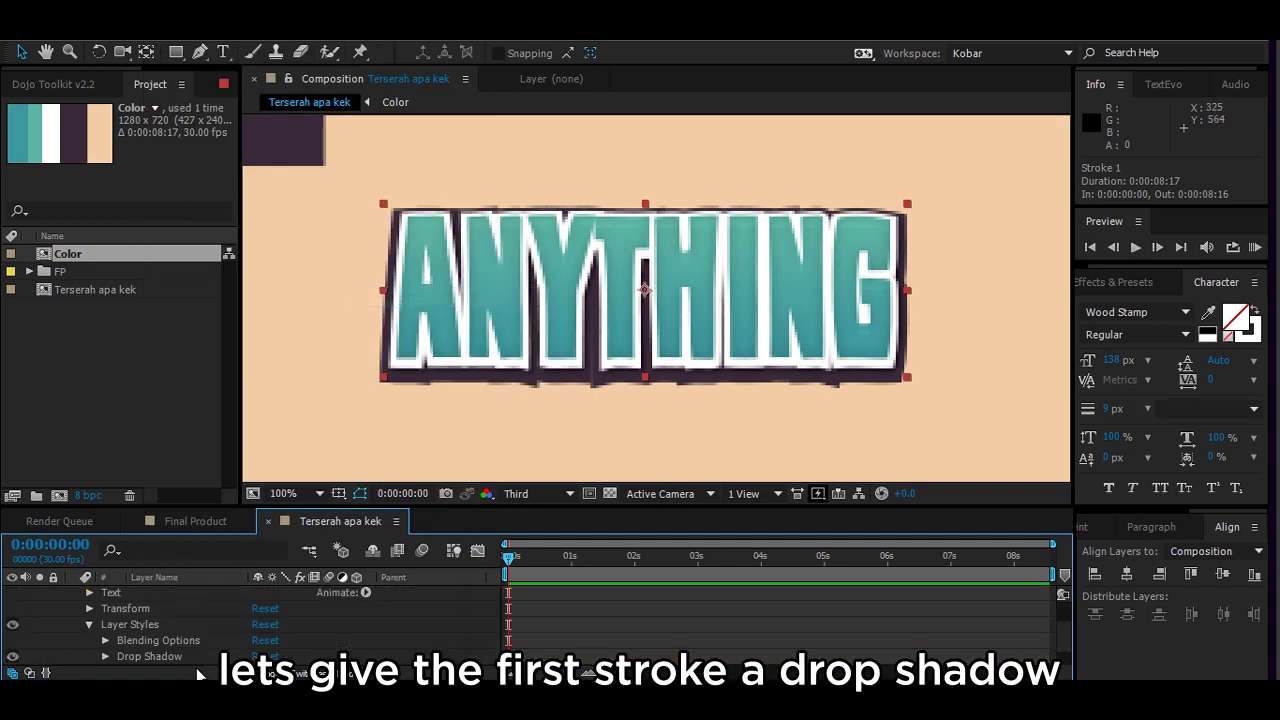
{"action": "scroll", "coordinate": [123, 638], "scroll_direction": "down", "scroll_amount": 1}
{"action": "left_click", "coordinate": [104, 623]}
{"action": "scroll", "coordinate": [136, 616], "scroll_direction": "down", "scroll_amount": 1}
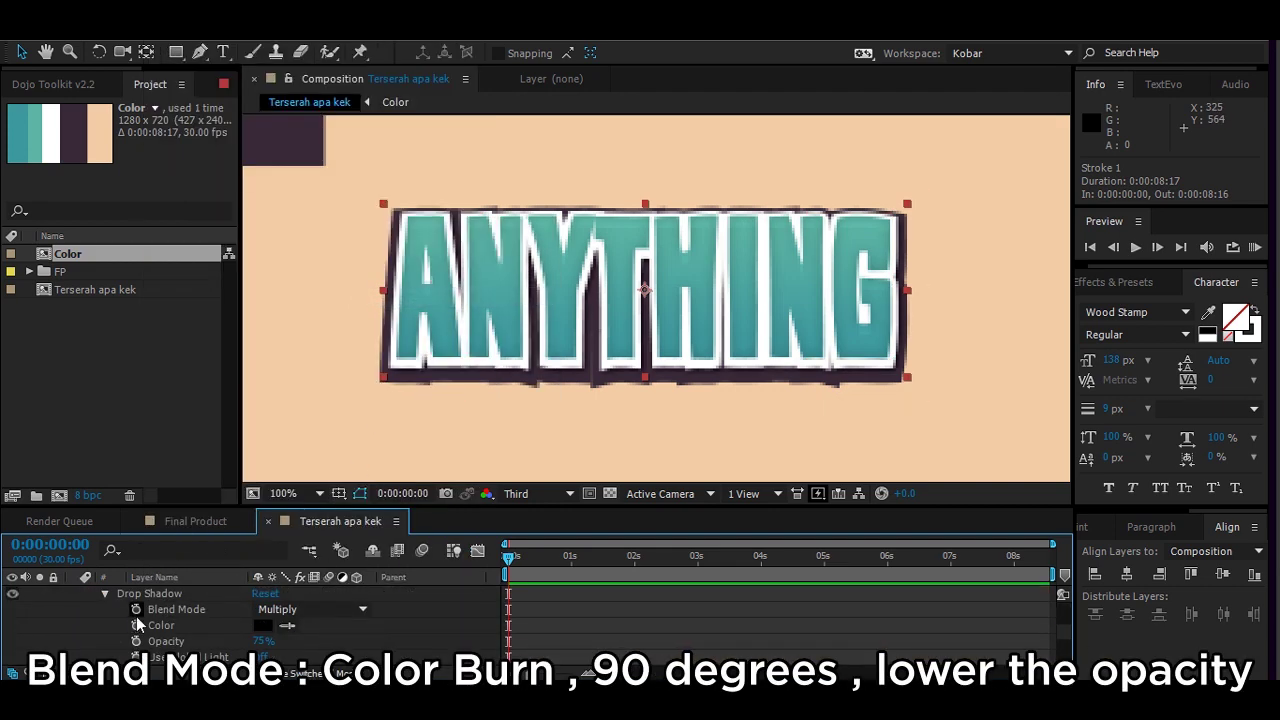
{"action": "left_click", "coordinate": [264, 641]}
{"action": "left_click", "coordinate": [300, 609]}
{"action": "left_click", "coordinate": [290, 101]}
- Set the Stroke 1 shadow angle to 90° and opacity to 8%
{"action": "scroll", "coordinate": [300, 620], "scroll_direction": "down", "scroll_amount": 1}
{"action": "left_click", "coordinate": [282, 625]}
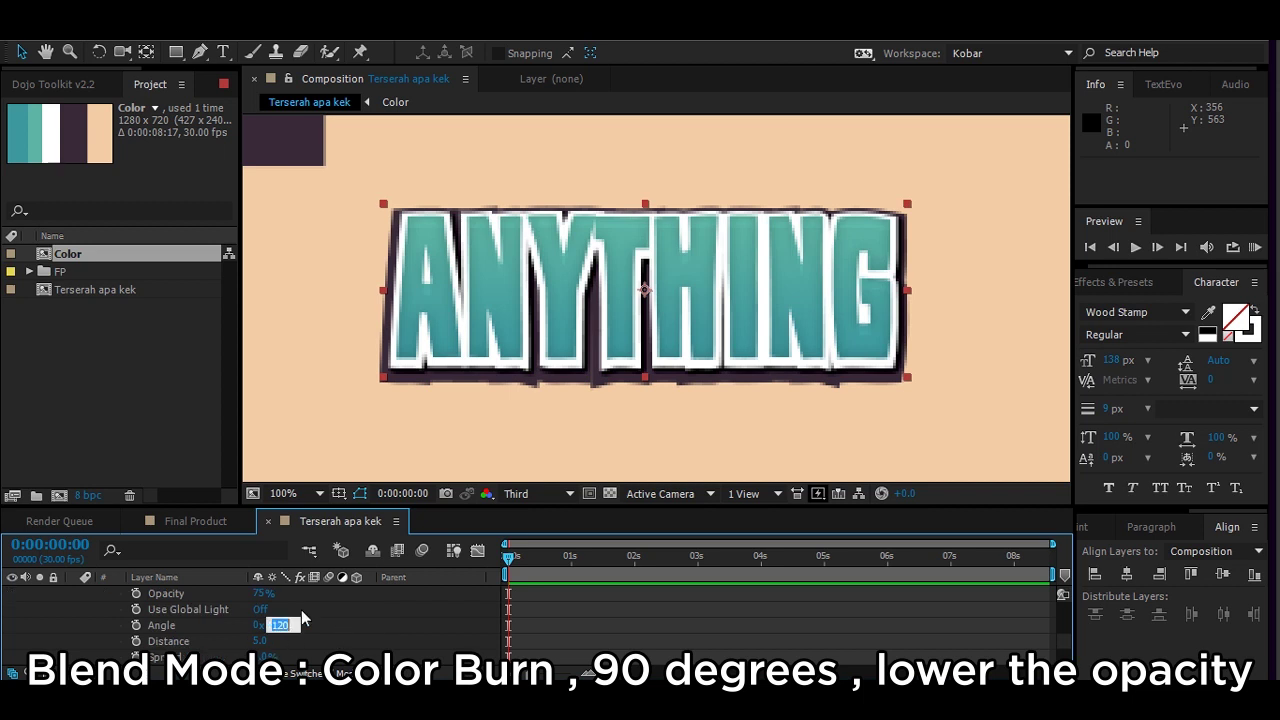
{"action": "type", "text": "0"}
{"action": "key", "text": "Return"}
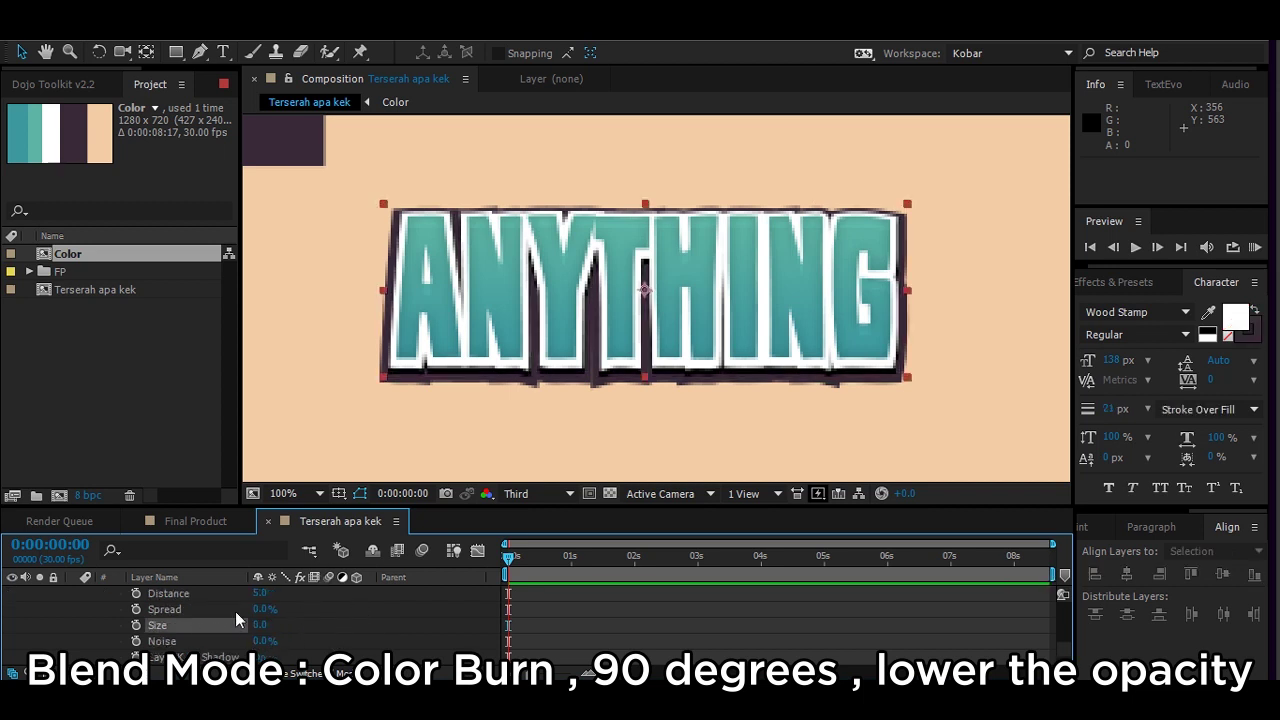
{"action": "scroll", "coordinate": [254, 638], "scroll_direction": "up", "scroll_amount": 3}
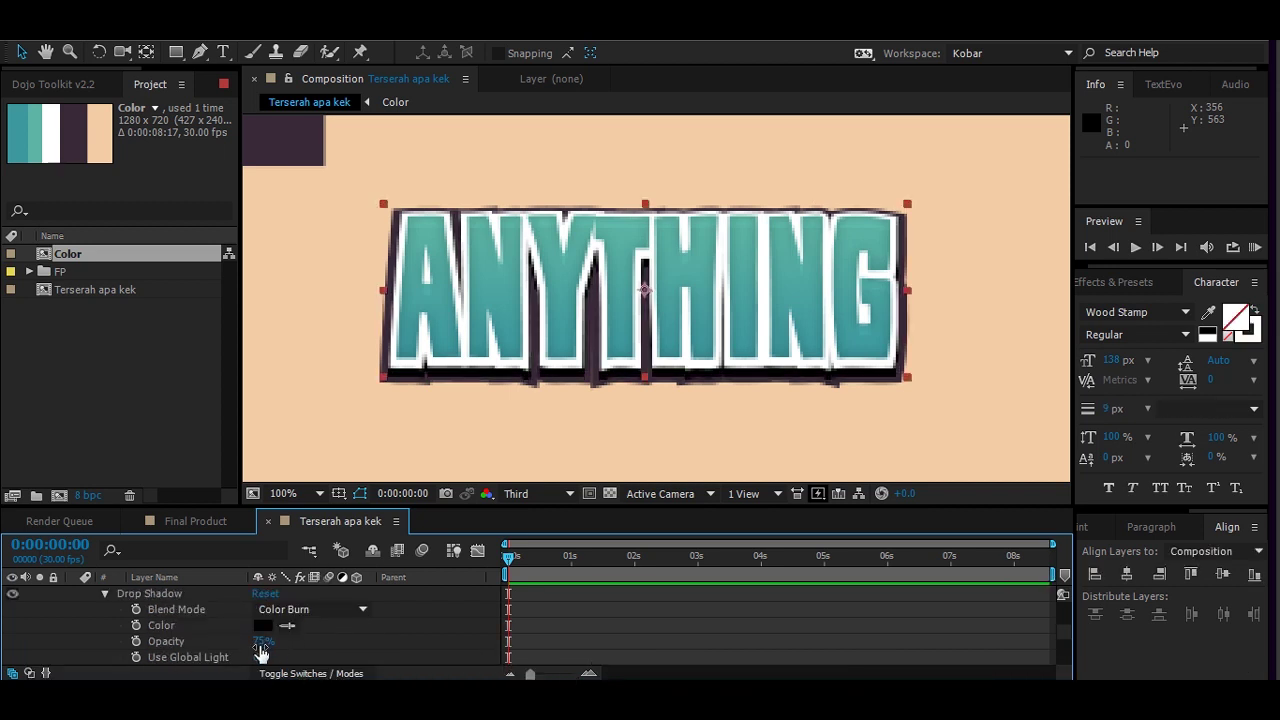
{"action": "left_click", "coordinate": [262, 641]}
{"action": "type", "text": "8"}
{"action": "key", "text": "Return"}
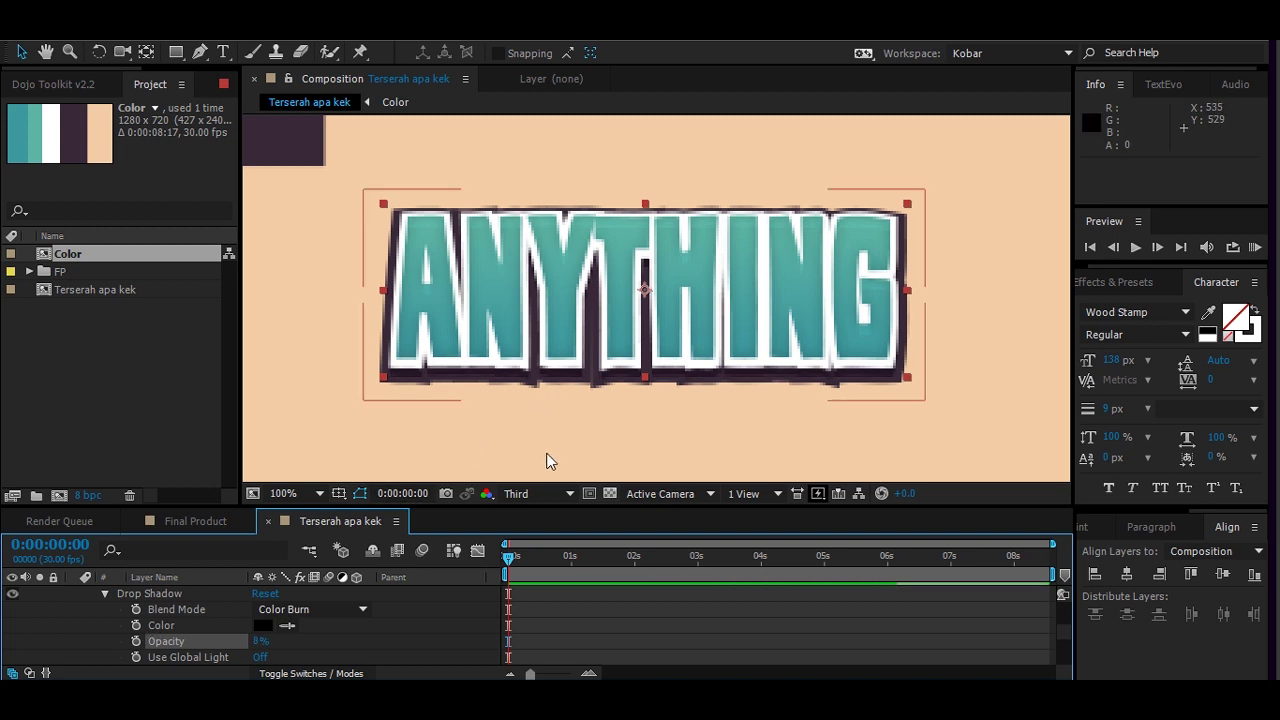
- Preview at full resolution, return to one-third, and collapse Stroke 1's properties
{"action": "left_click", "coordinate": [537, 493]}
{"action": "left_click", "coordinate": [539, 542]}
{"action": "left_click", "coordinate": [537, 493]}
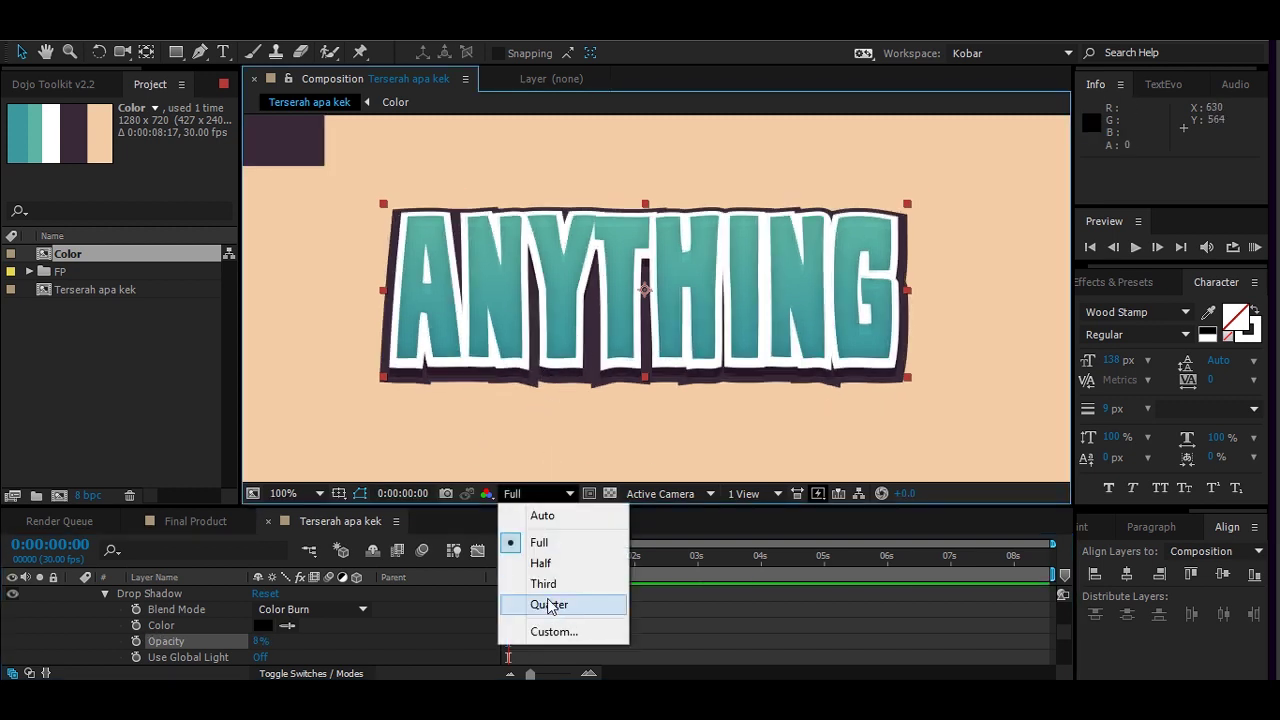
{"action": "left_click", "coordinate": [543, 583]}
{"action": "left_click", "coordinate": [73, 624]}
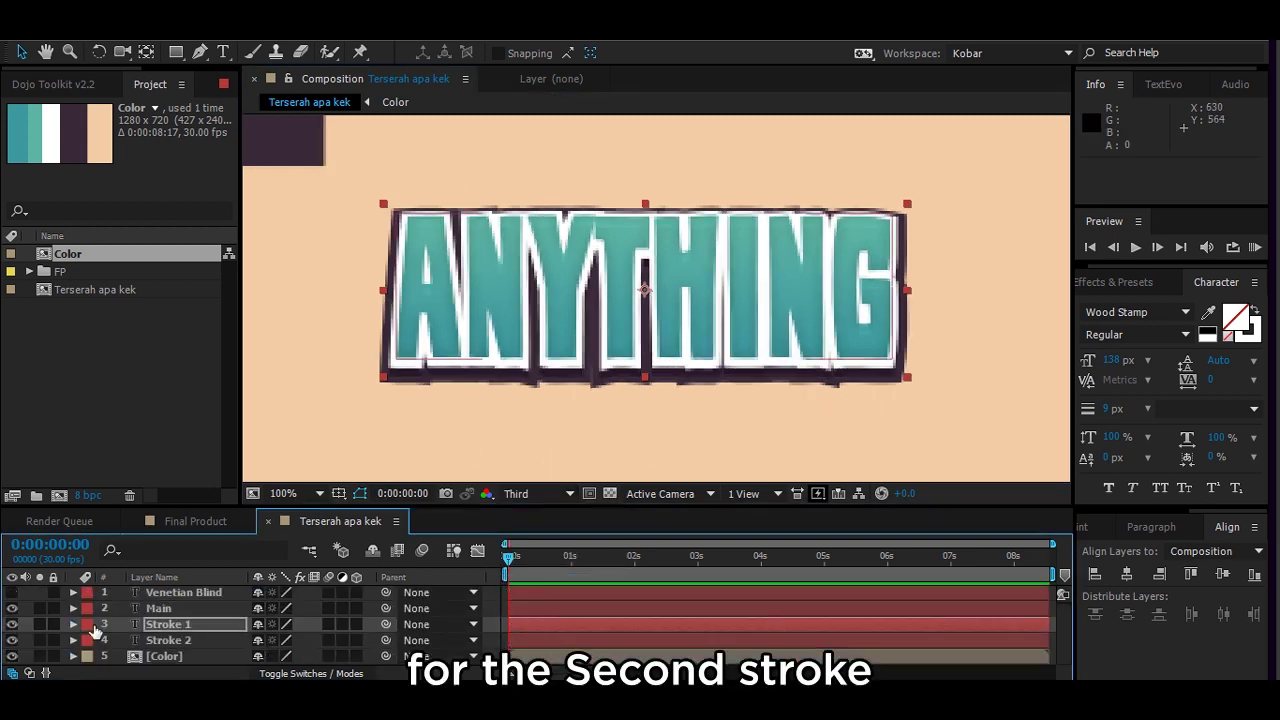
- Add a Drop Shadow to Stroke 2 at a 90° angle with increased distance
{"action": "right_click", "coordinate": [170, 640]}
{"action": "mouse_move", "coordinate": [346, 251]}
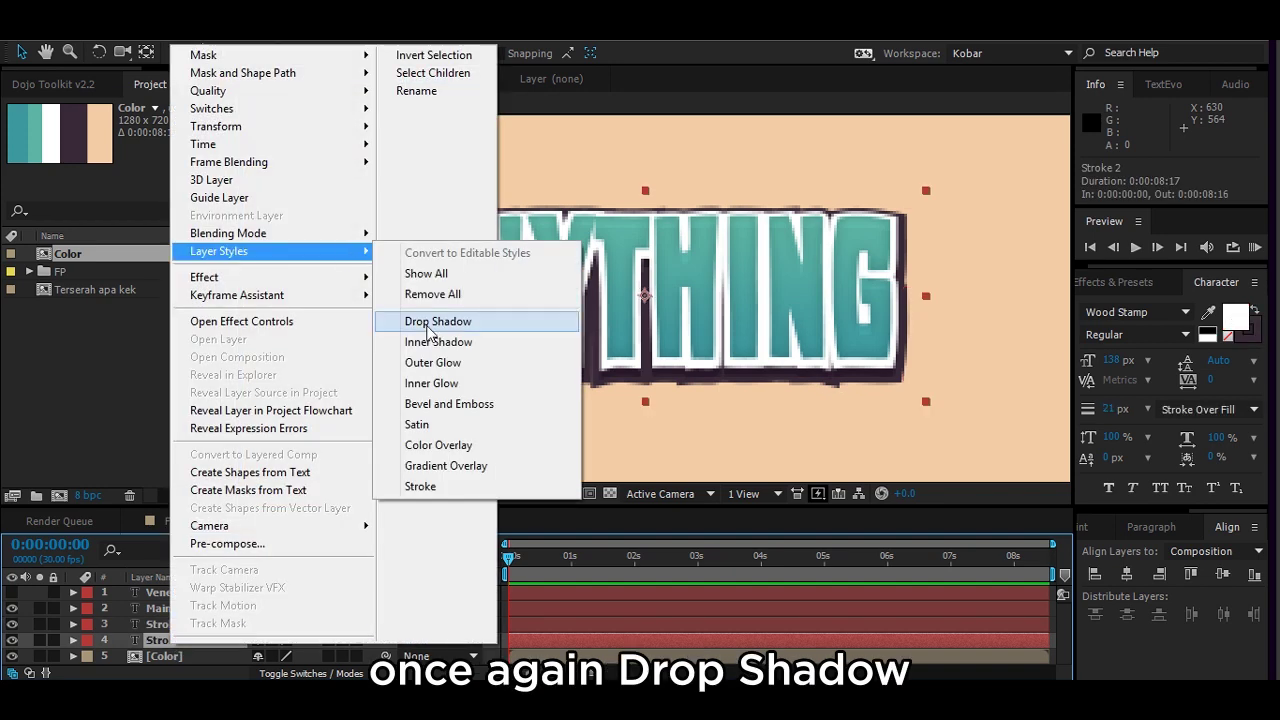
{"action": "left_click", "coordinate": [430, 322]}
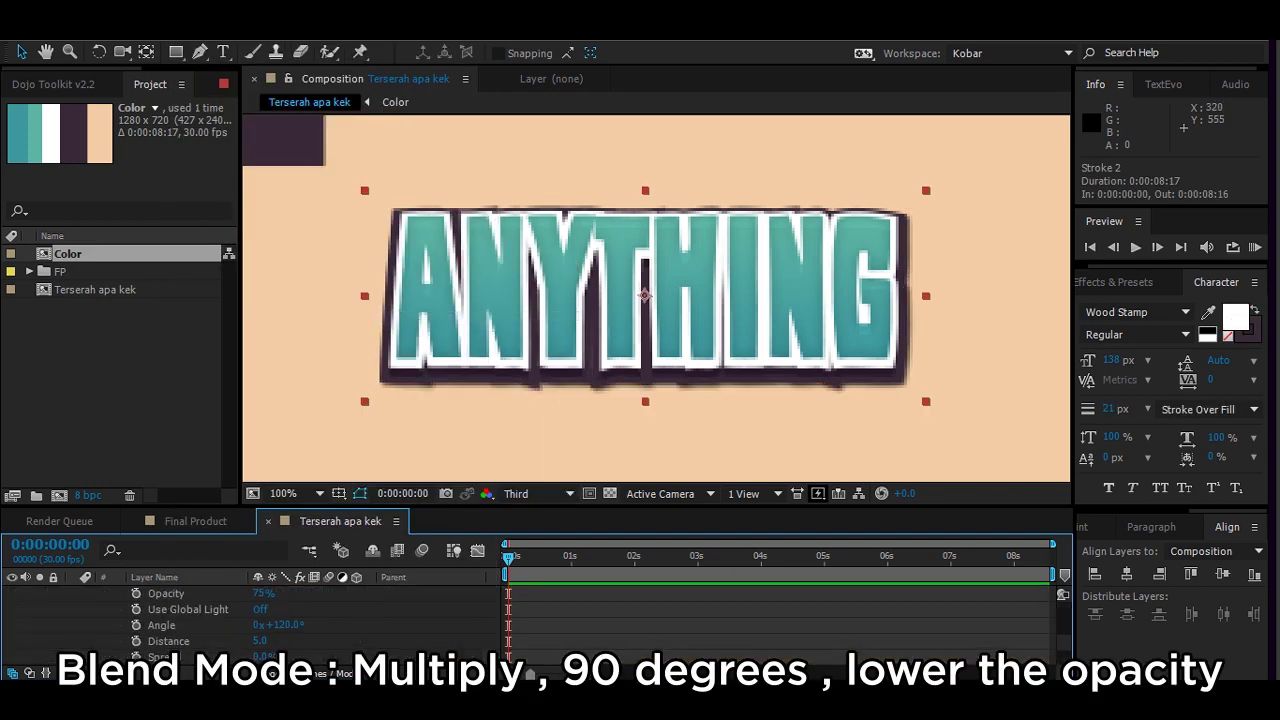
{"action": "left_click", "coordinate": [285, 624]}
{"action": "key", "text": "Return"}
{"action": "scroll", "coordinate": [287, 637], "scroll_direction": "down", "scroll_amount": 2}
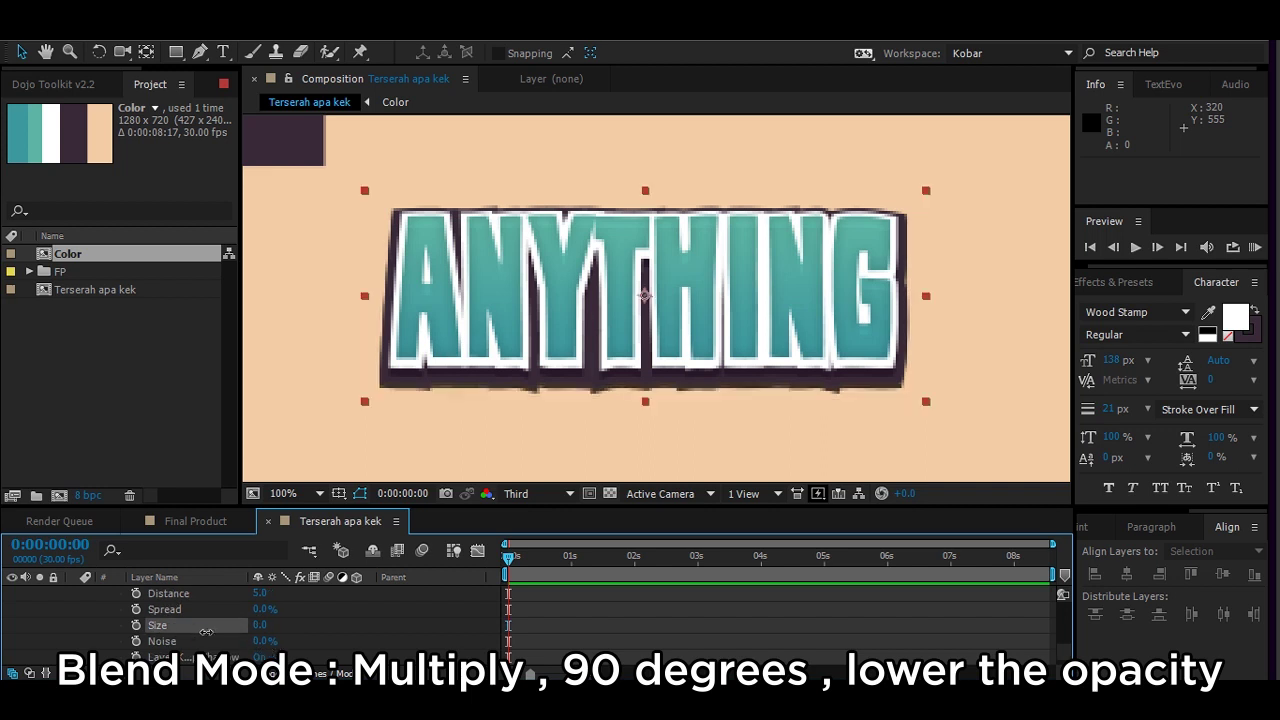
{"action": "left_click_drag", "start_coordinate": [260, 593], "coordinate": [271, 598]}
- Lower the Stroke 2 shadow opacity to 20%, checking the result zoomed out
{"action": "scroll", "coordinate": [271, 600], "scroll_direction": "up", "scroll_amount": 2}
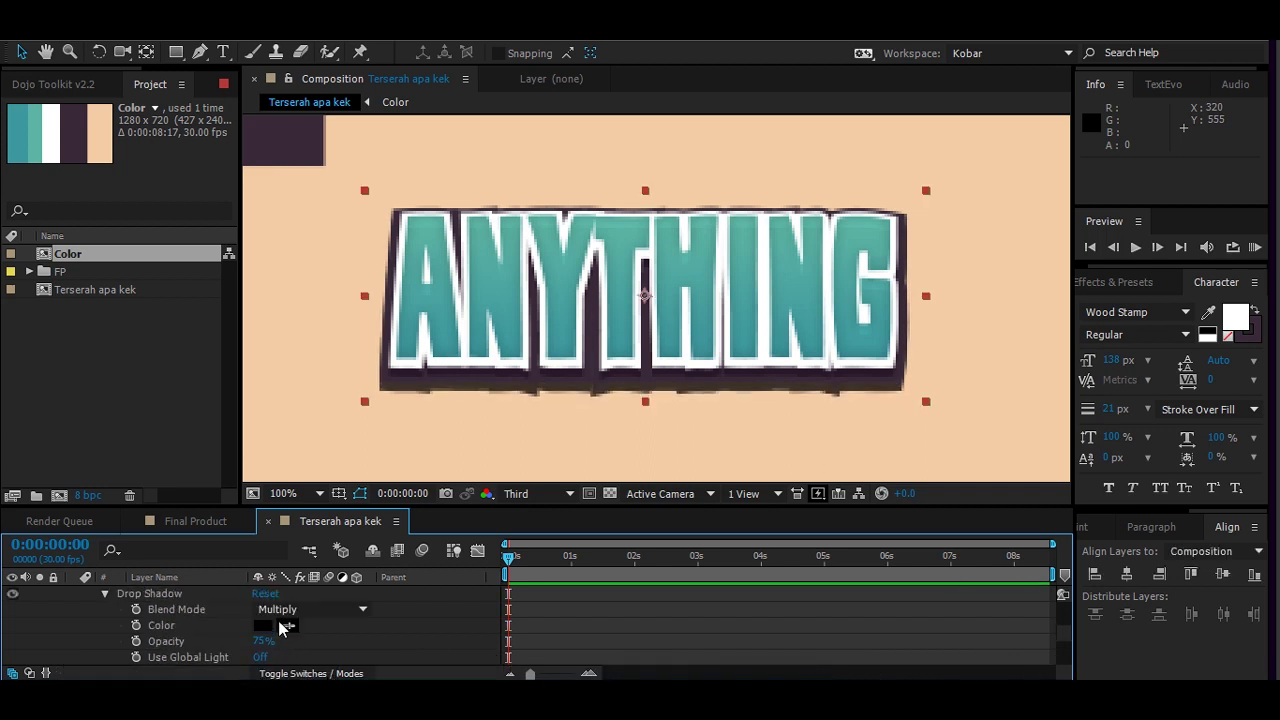
{"action": "left_click_drag", "start_coordinate": [263, 641], "coordinate": [213, 636]}
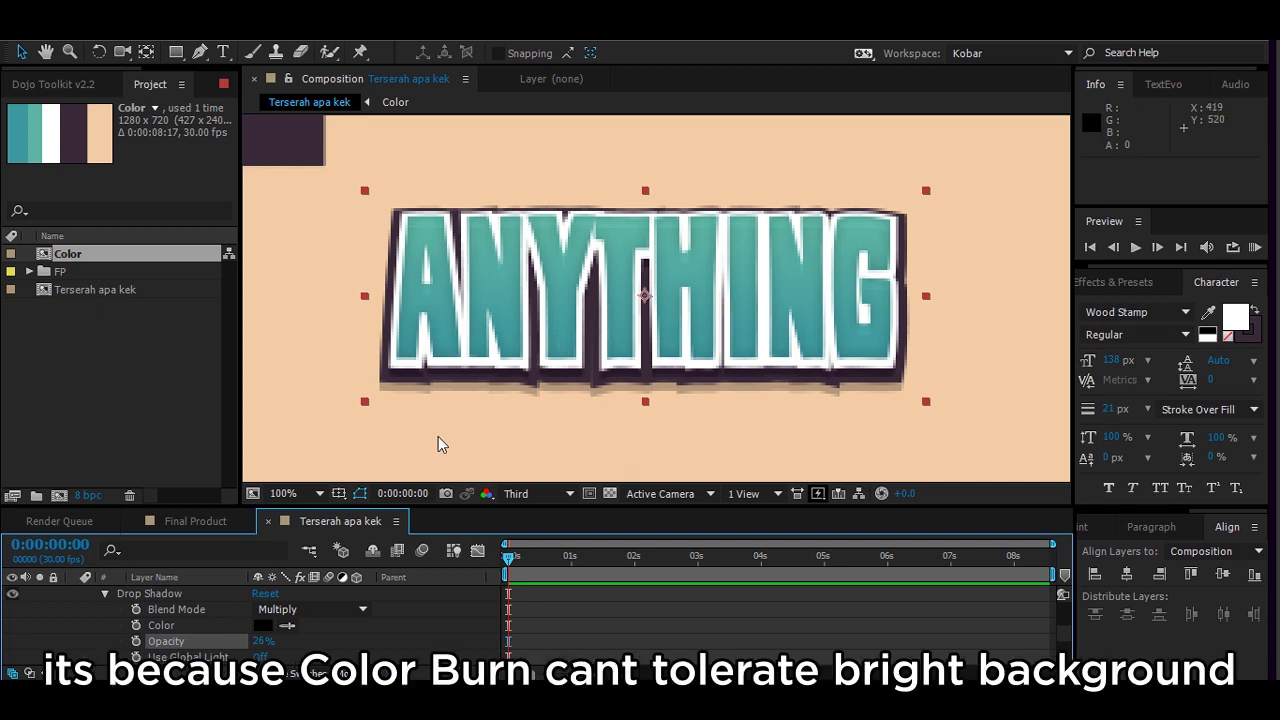
{"action": "key", "text": "comma"}
{"action": "key", "text": "comma"}
{"action": "key", "text": "comma"}
{"action": "left_click", "coordinate": [992, 350]}
{"action": "key", "text": "period"}
{"action": "key", "text": "period"}
{"action": "key", "text": "period"}
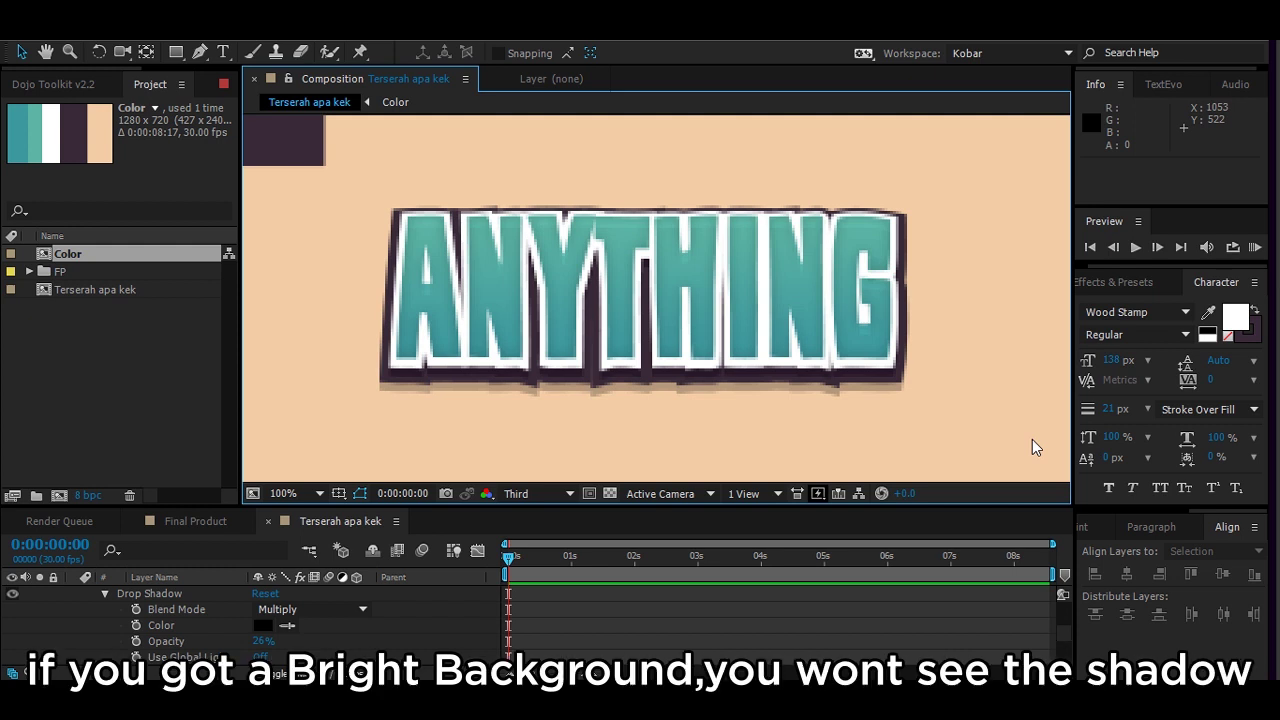
{"action": "left_click", "coordinate": [274, 635]}
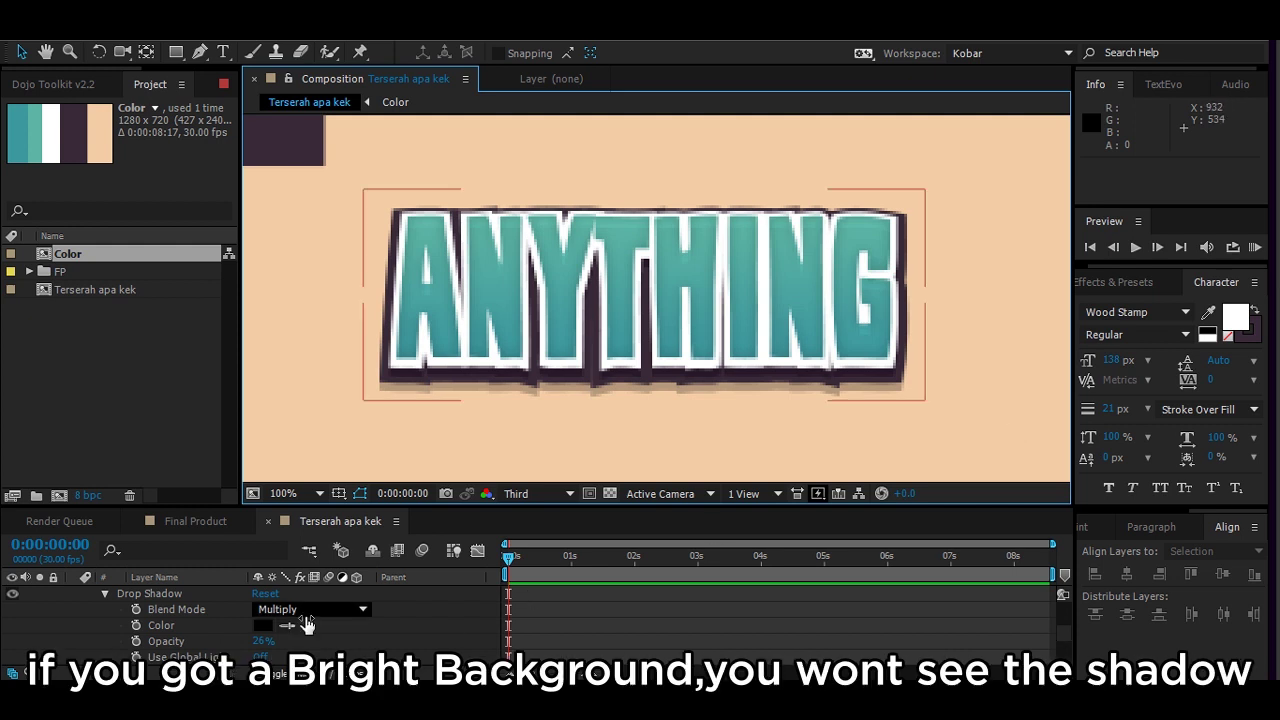
{"action": "left_click", "coordinate": [262, 642]}
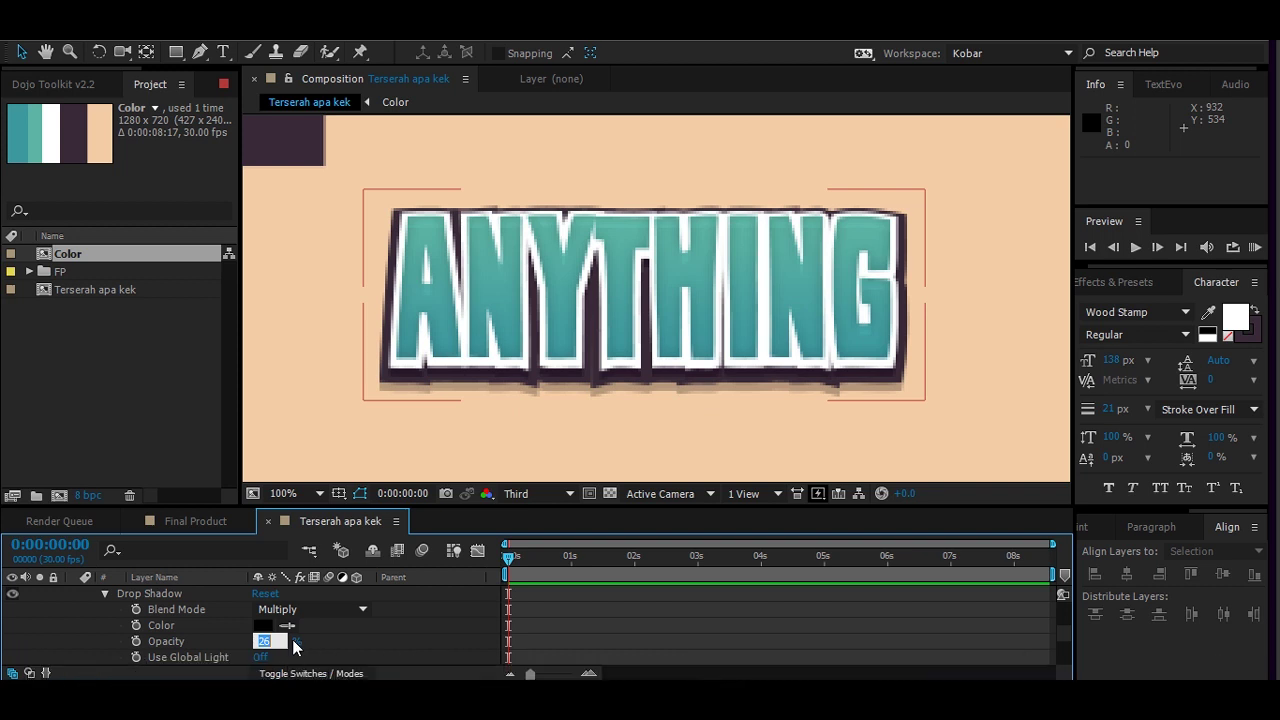
{"action": "type", "text": "20"}
{"action": "key", "text": "Return"}
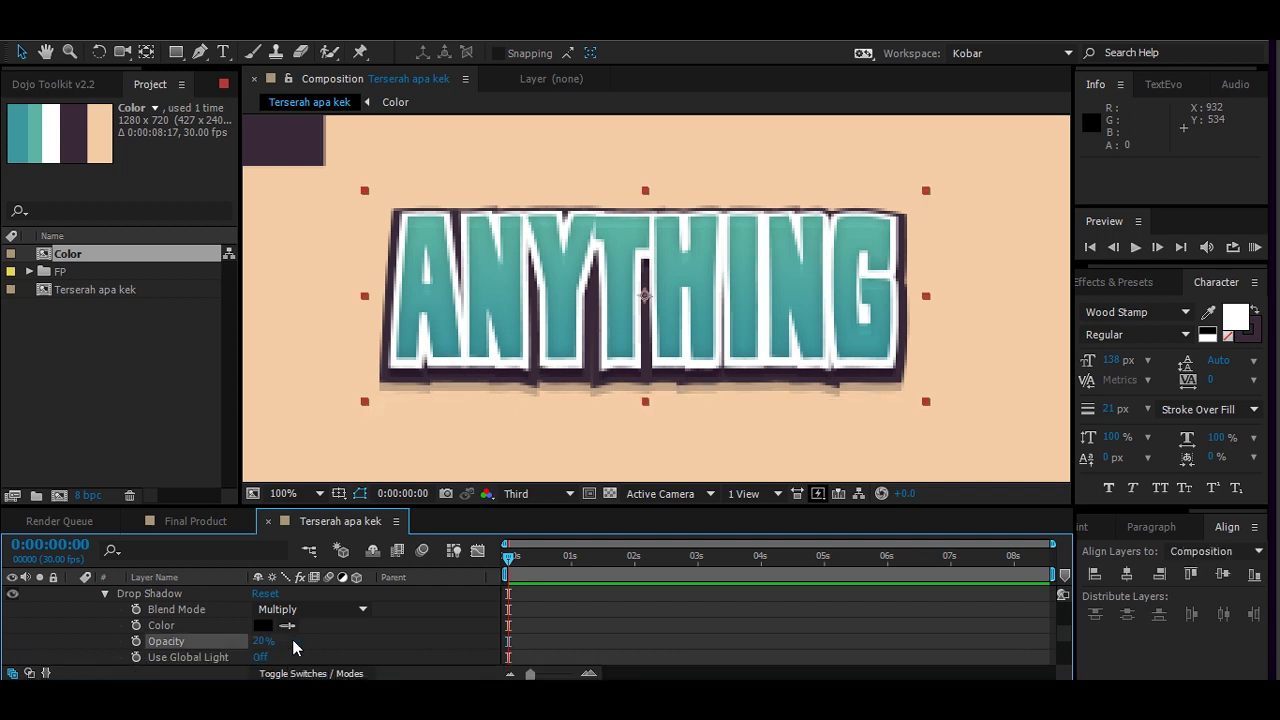
- Review the shadow at half size, reselect the ANYTHING layer, and return to full size
{"action": "key", "text": "comma"}
{"action": "left_click", "coordinate": [955, 380]}
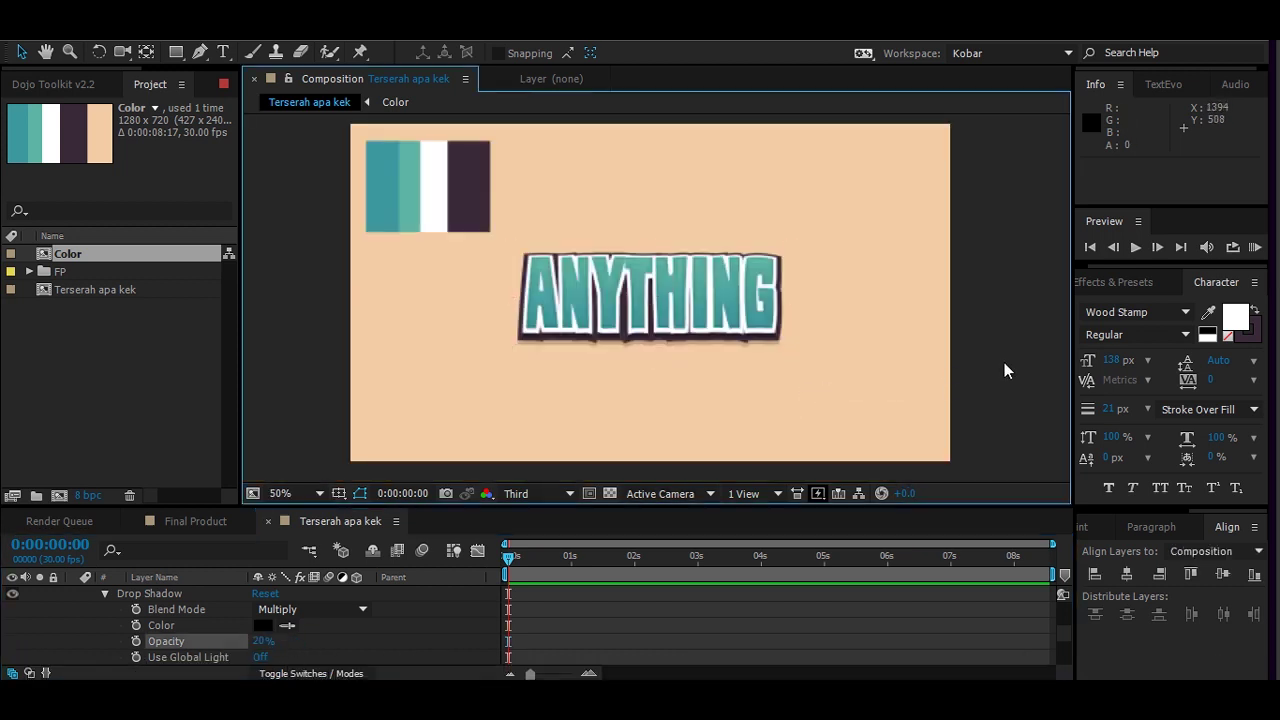
{"action": "key", "text": "period"}
{"action": "key", "text": "comma"}
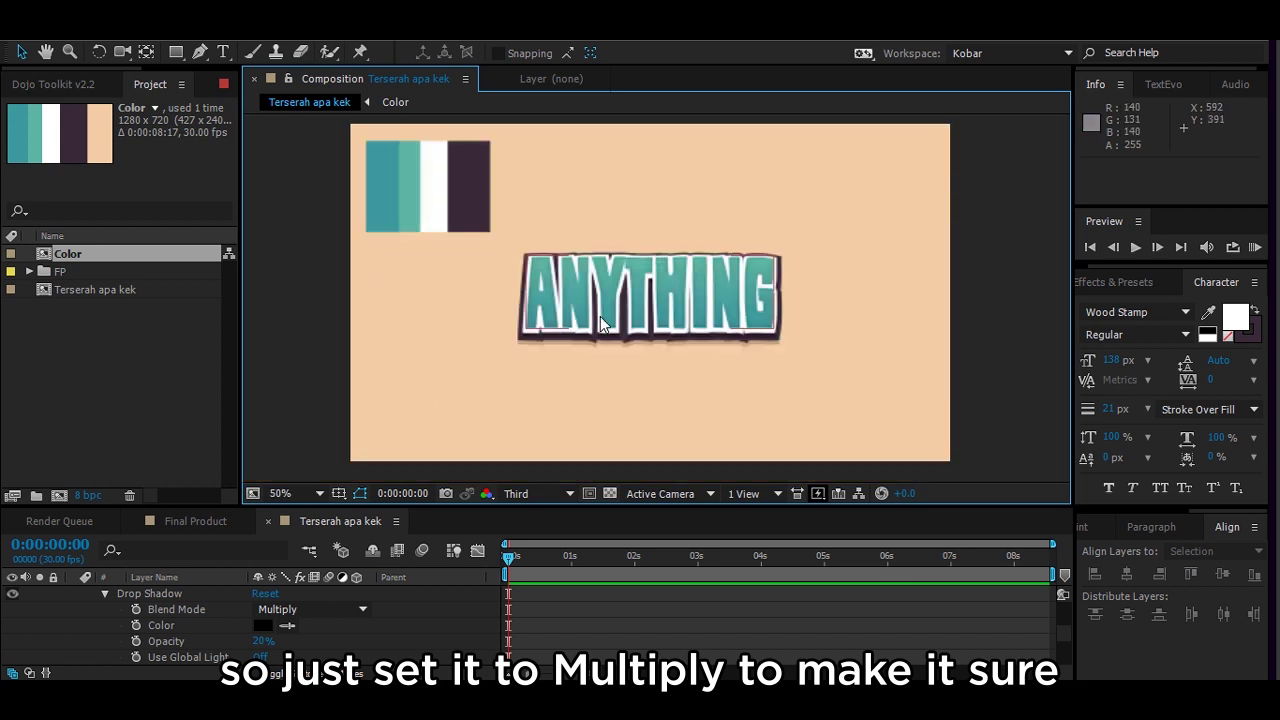
{"action": "left_click", "coordinate": [600, 316]}
{"action": "scroll", "coordinate": [310, 630], "scroll_direction": "up", "scroll_amount": 3}
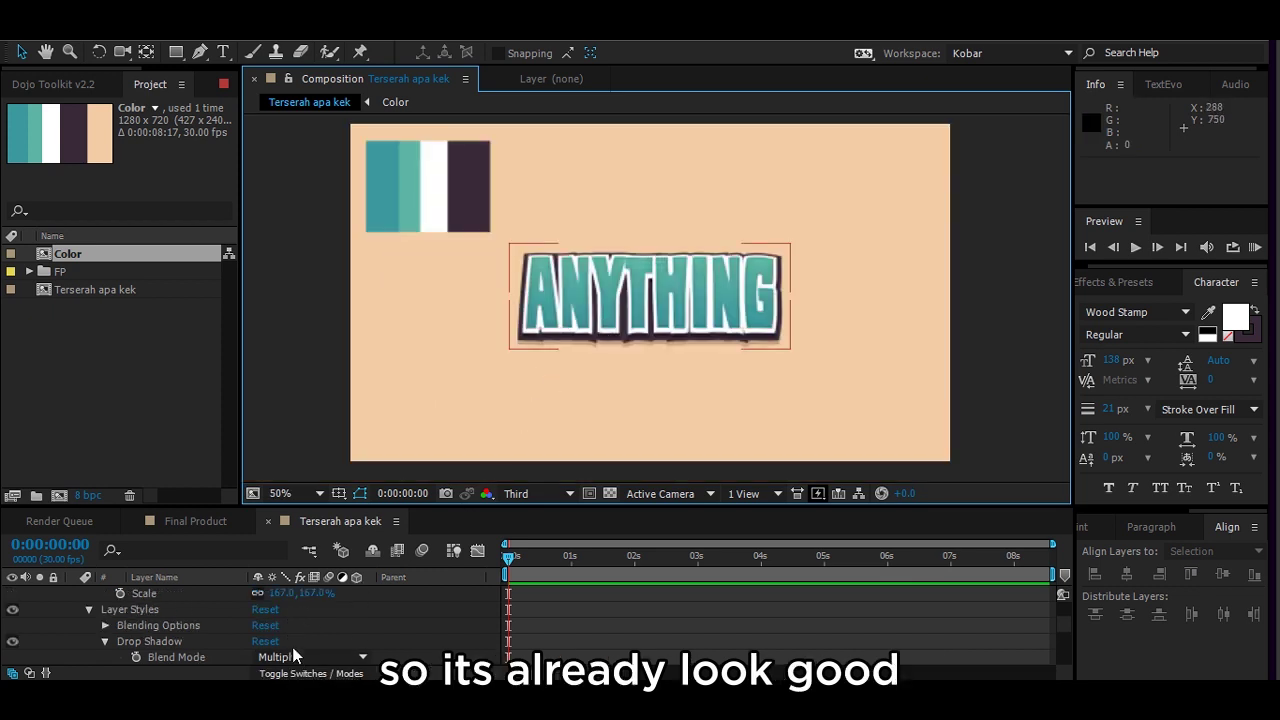
{"action": "scroll", "coordinate": [310, 630], "scroll_direction": "up", "scroll_amount": 5}
{"action": "key", "text": "period"}
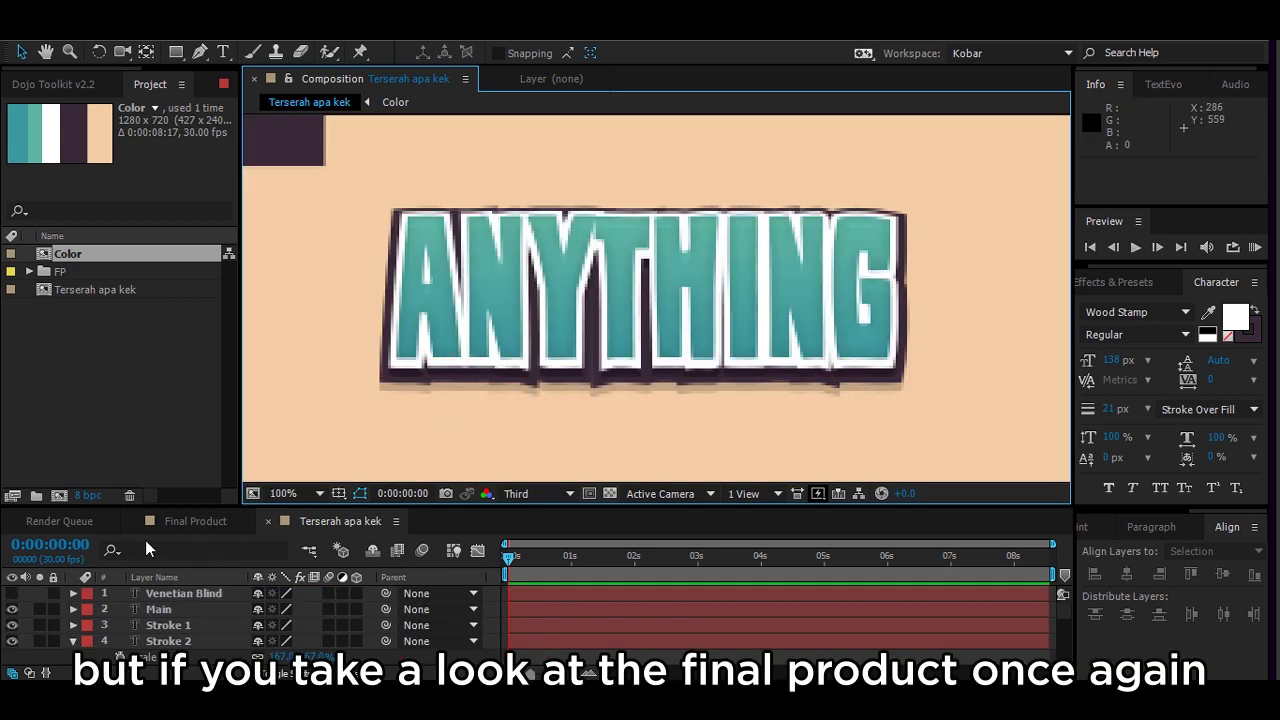
- Back in the Terserah apa kek composition, give the Venetian Blind layer a peach fill
{"action": "left_click", "coordinate": [170, 521]}
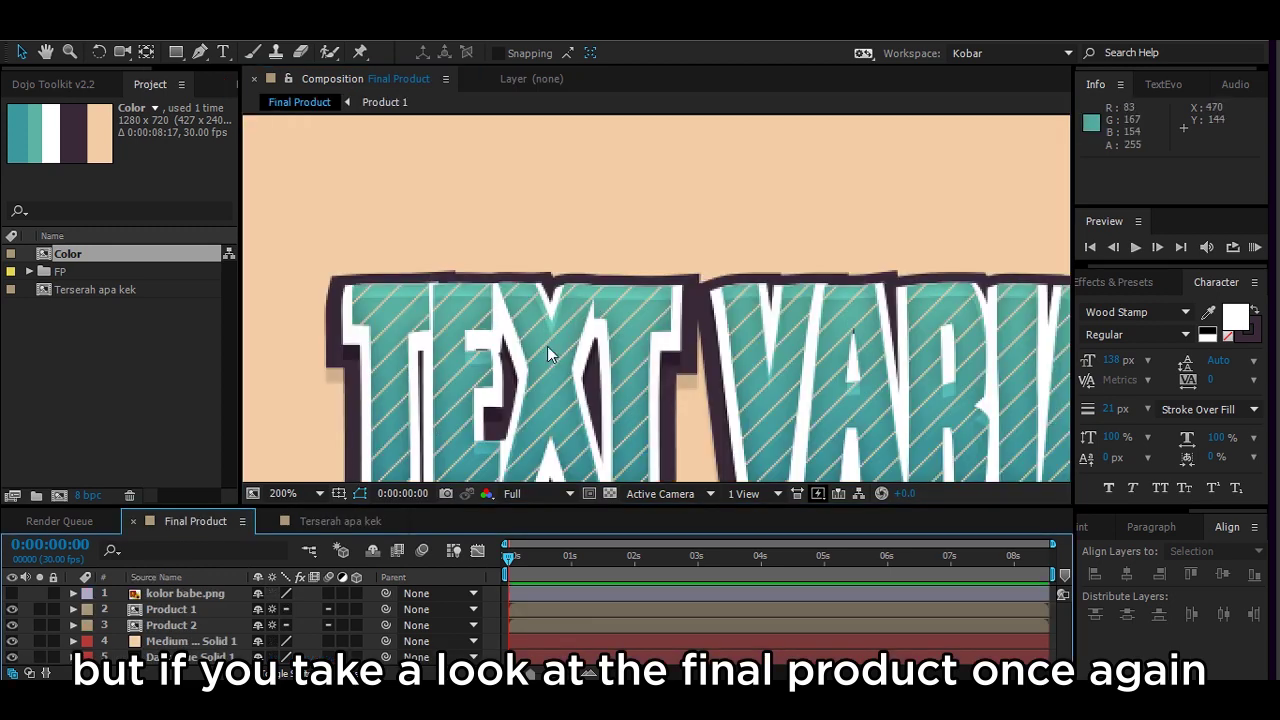
{"action": "left_click", "coordinate": [338, 521]}
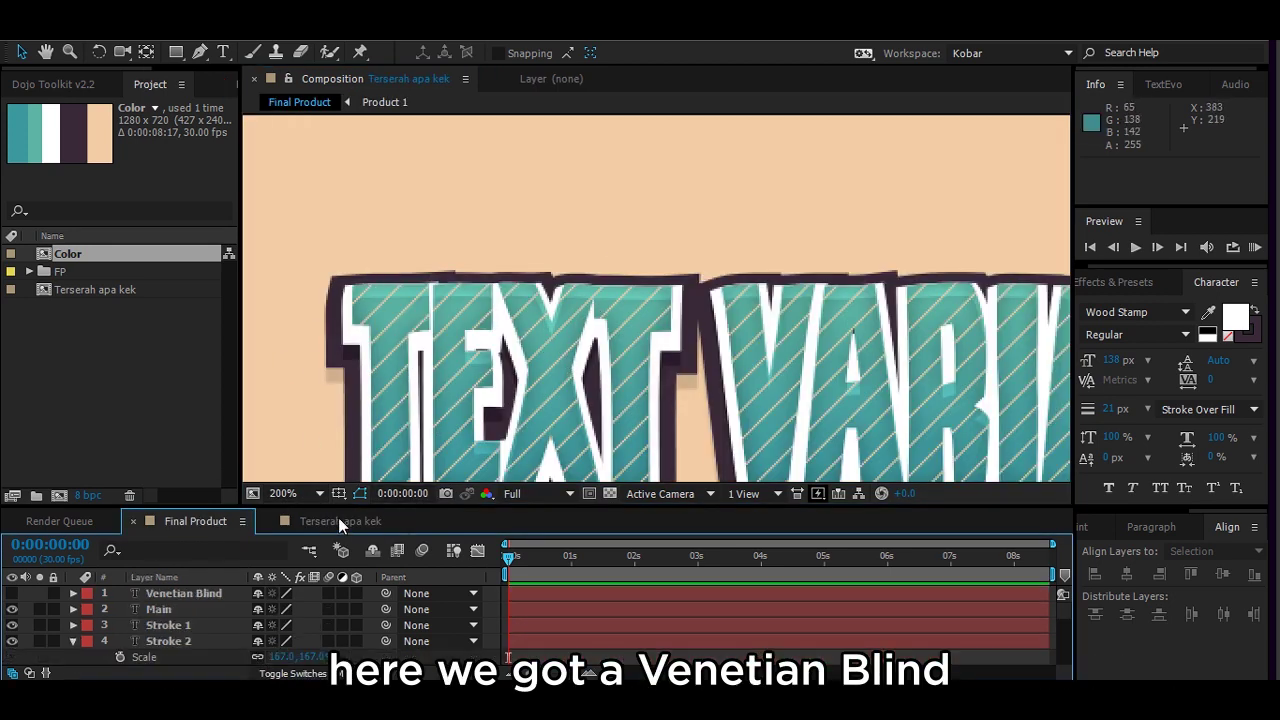
{"action": "key", "text": "s"}
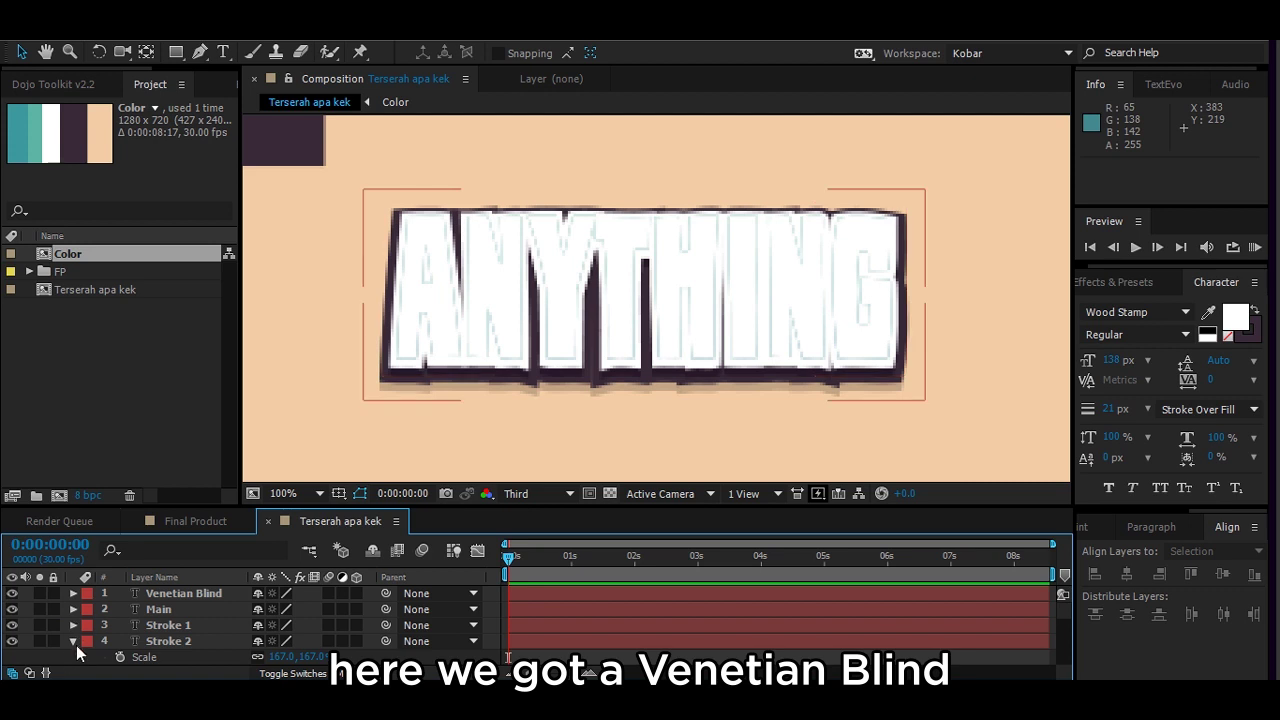
{"action": "left_click", "coordinate": [73, 641]}
{"action": "left_click", "coordinate": [174, 593]}
{"action": "left_click_drag", "start_coordinate": [645, 330], "coordinate": [777, 398]}
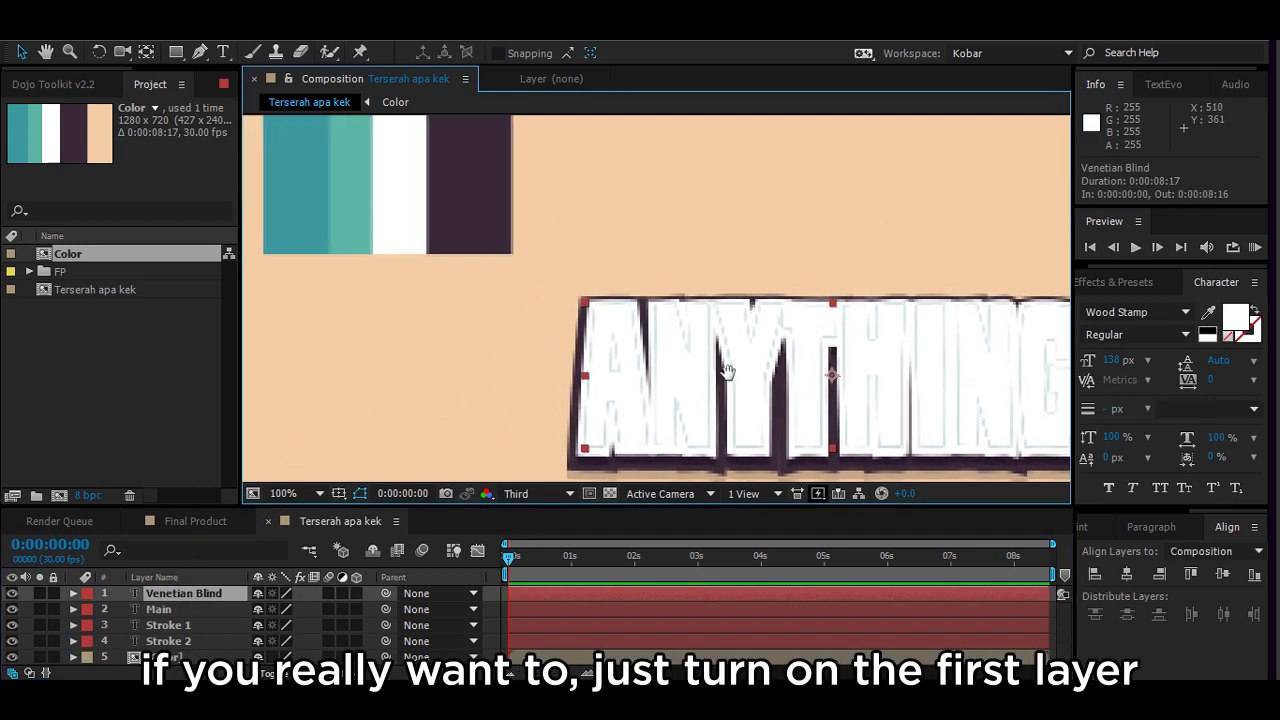
{"action": "left_click", "coordinate": [1208, 312]}
{"action": "left_click", "coordinate": [618, 201]}
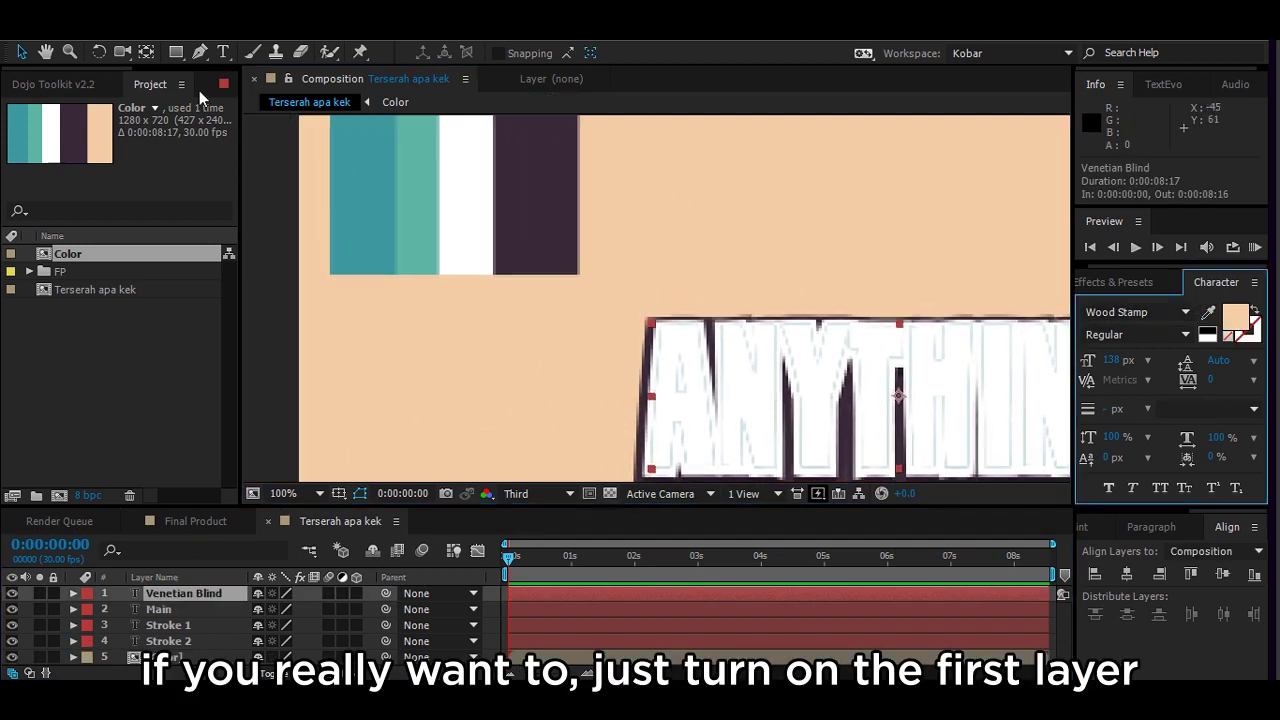
- Apply the Venetian Blinds effect to the Venetian Blind layer
{"action": "key", "text": "F3"}
{"action": "left_click", "coordinate": [1113, 282]}
{"action": "left_click", "coordinate": [1135, 305]}
{"action": "type", "text": "Venetian Blinds"}
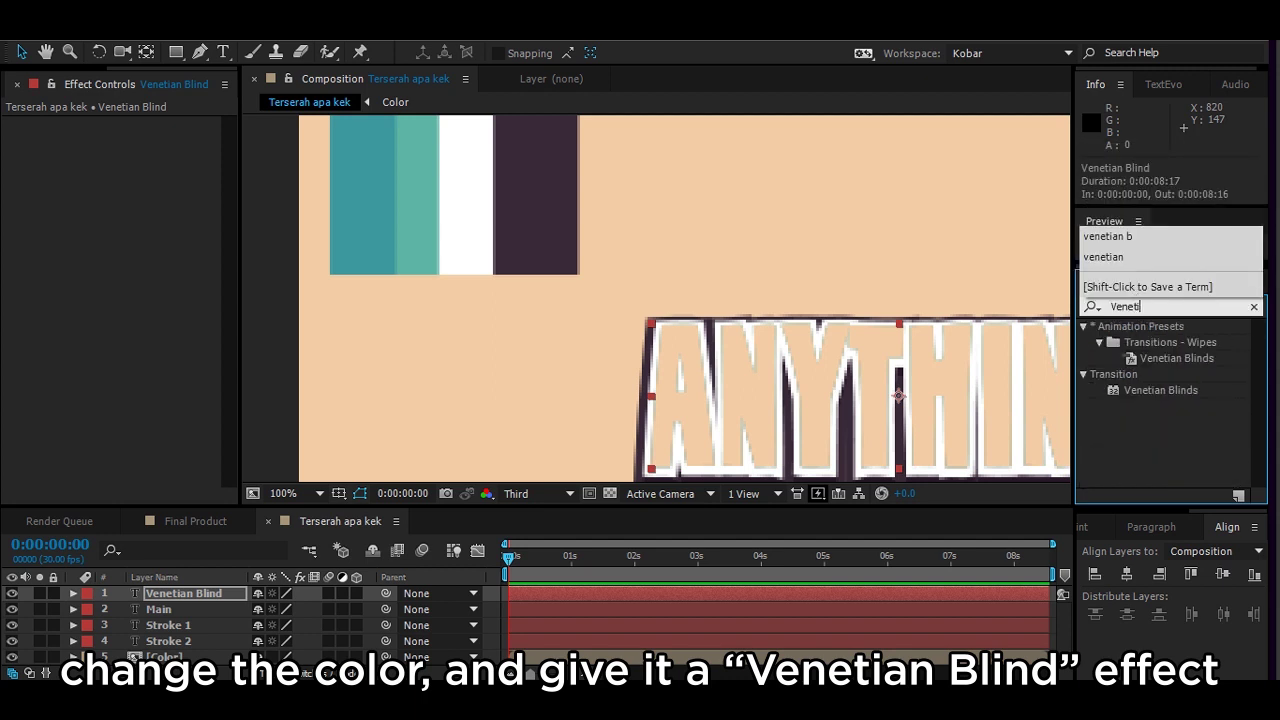
{"action": "mouse_move", "coordinate": [1160, 390]}
{"action": "left_mouse_down"}
{"action": "mouse_move", "coordinate": [130, 572]}
{"action": "mouse_move", "coordinate": [135, 593]}
{"action": "left_mouse_up"}
- Set Venetian Blinds direction to 45° and transition completion to 92%, previewing at full resolution
{"action": "left_click", "coordinate": [160, 156]}
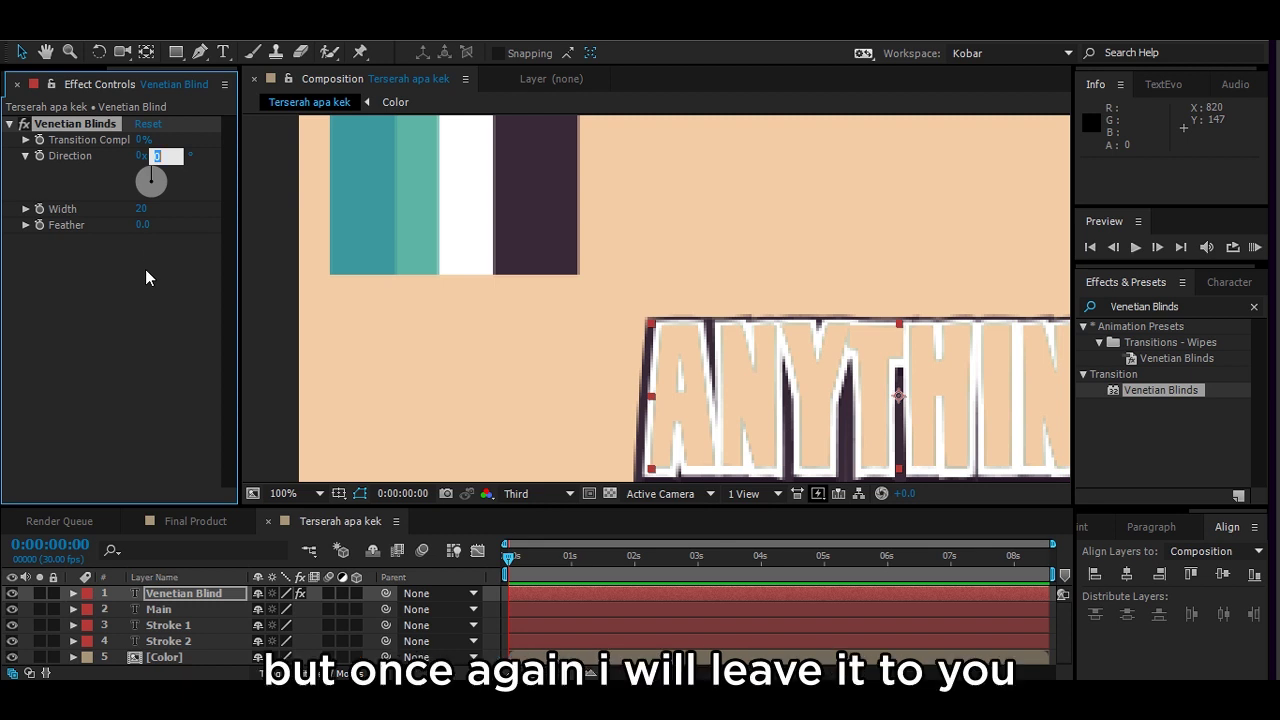
{"action": "type", "text": "+45"}
{"action": "left_click_drag", "start_coordinate": [143, 139], "coordinate": [221, 140]}
{"action": "left_click_drag", "start_coordinate": [677, 312], "coordinate": [509, 255]}
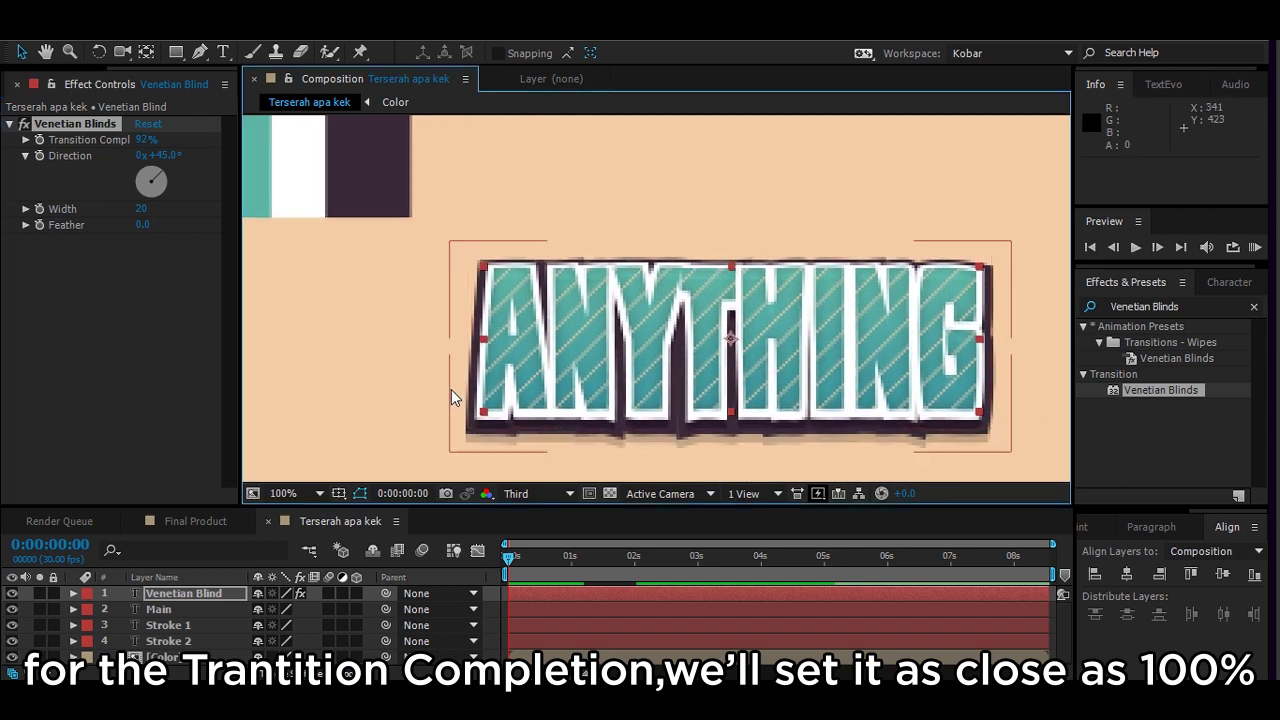
{"action": "left_click", "coordinate": [545, 486]}
{"action": "left_click", "coordinate": [560, 540]}
{"action": "scroll", "coordinate": [651, 409], "scroll_direction": "down", "scroll_amount": 2}
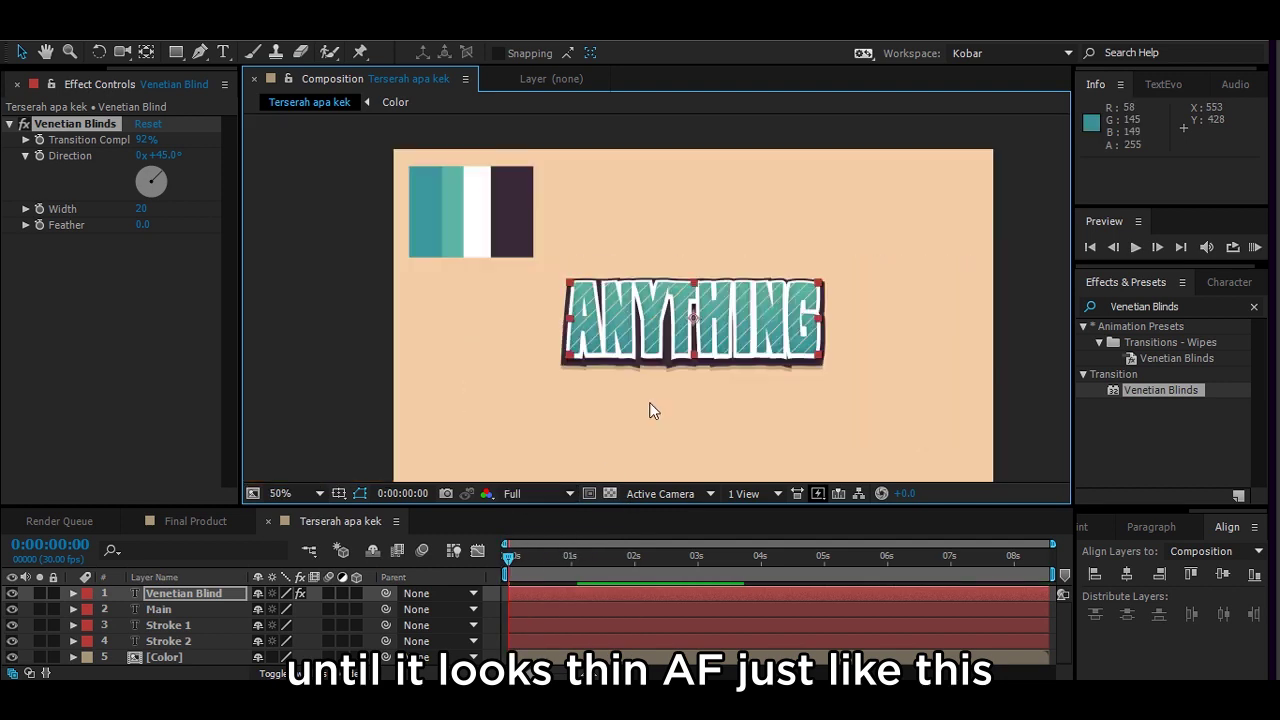
{"action": "scroll", "coordinate": [649, 410], "scroll_direction": "down", "scroll_amount": 2}
{"action": "scroll", "coordinate": [650, 403], "scroll_direction": "up", "scroll_amount": 2}
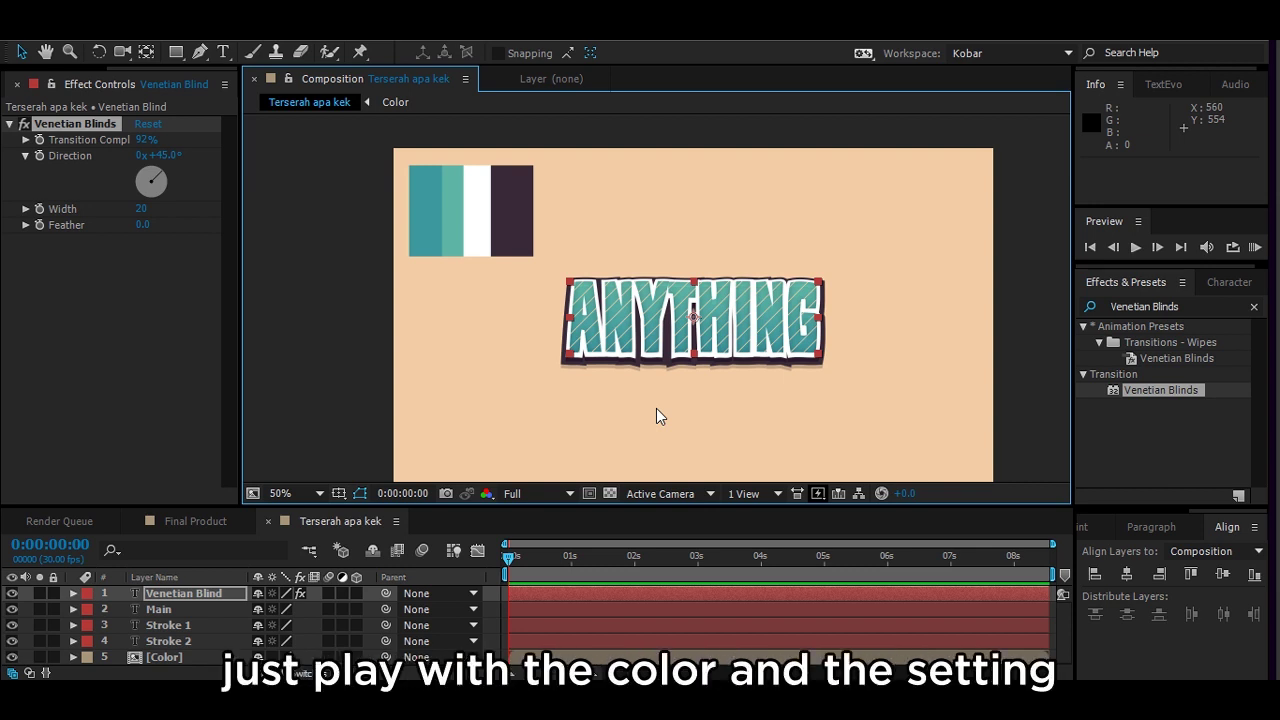
{"action": "scroll", "coordinate": [688, 378], "scroll_direction": "up", "scroll_amount": 1}
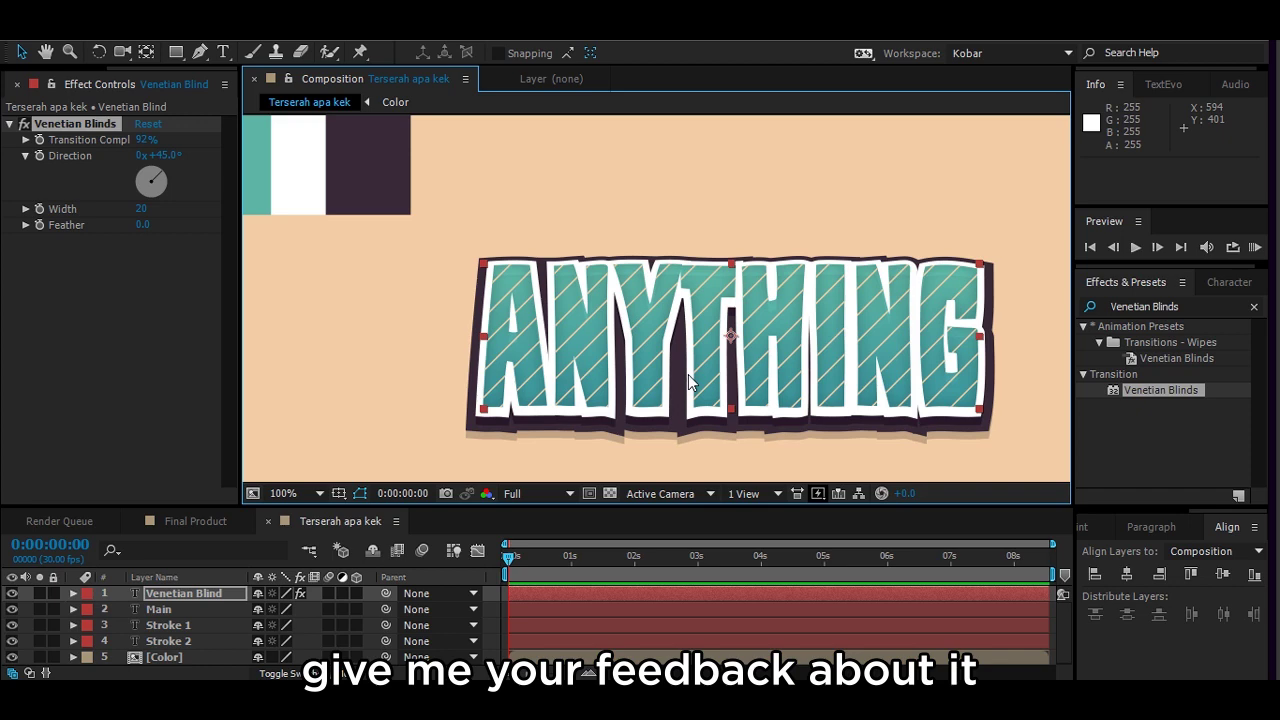
{"action": "scroll", "coordinate": [764, 274], "scroll_direction": "down", "scroll_amount": 1}
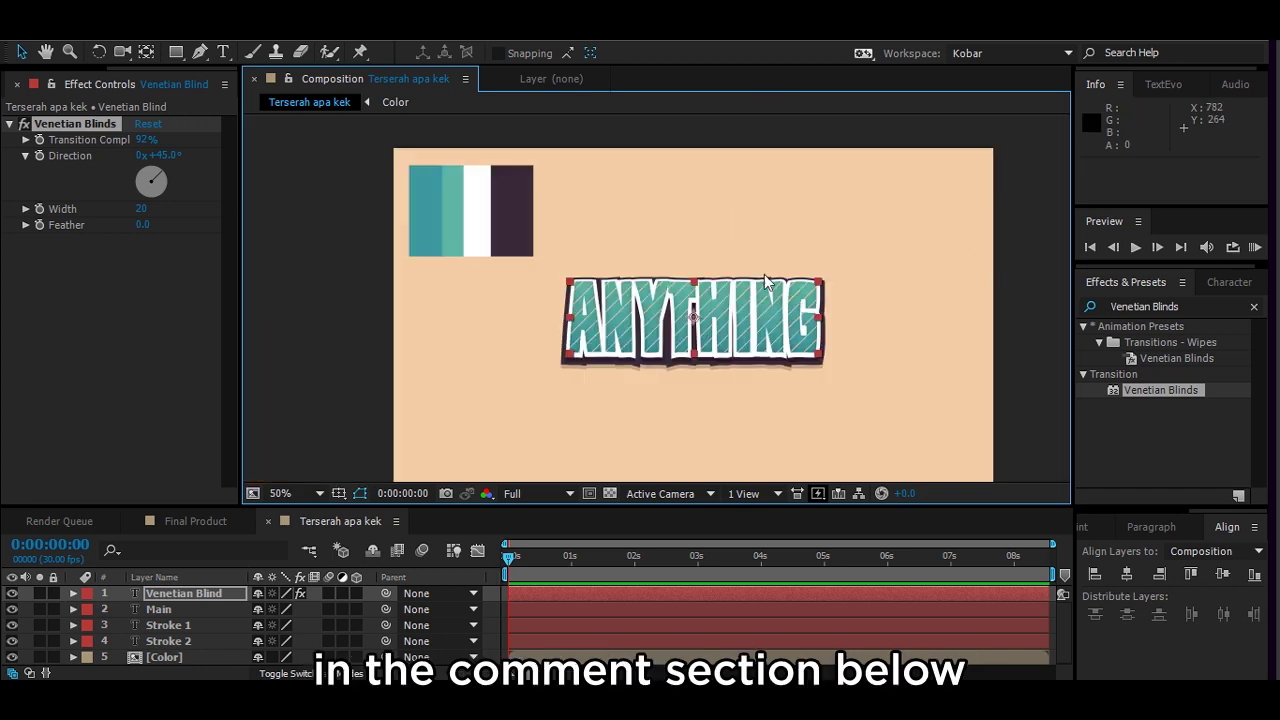
{"action": "left_click", "coordinate": [1038, 252]}
{"action": "scroll", "coordinate": [898, 314], "scroll_direction": "up", "scroll_amount": 1}
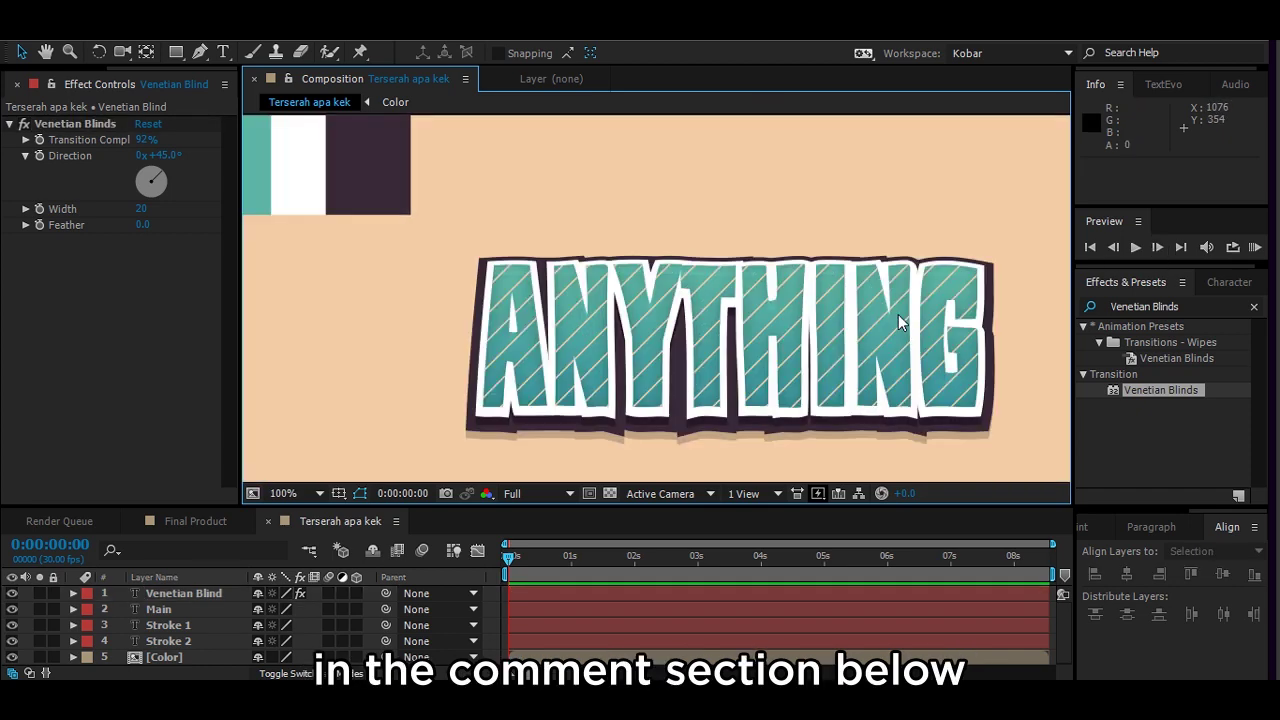
{"action": "left_click_drag", "start_coordinate": [898, 314], "coordinate": [805, 248]}
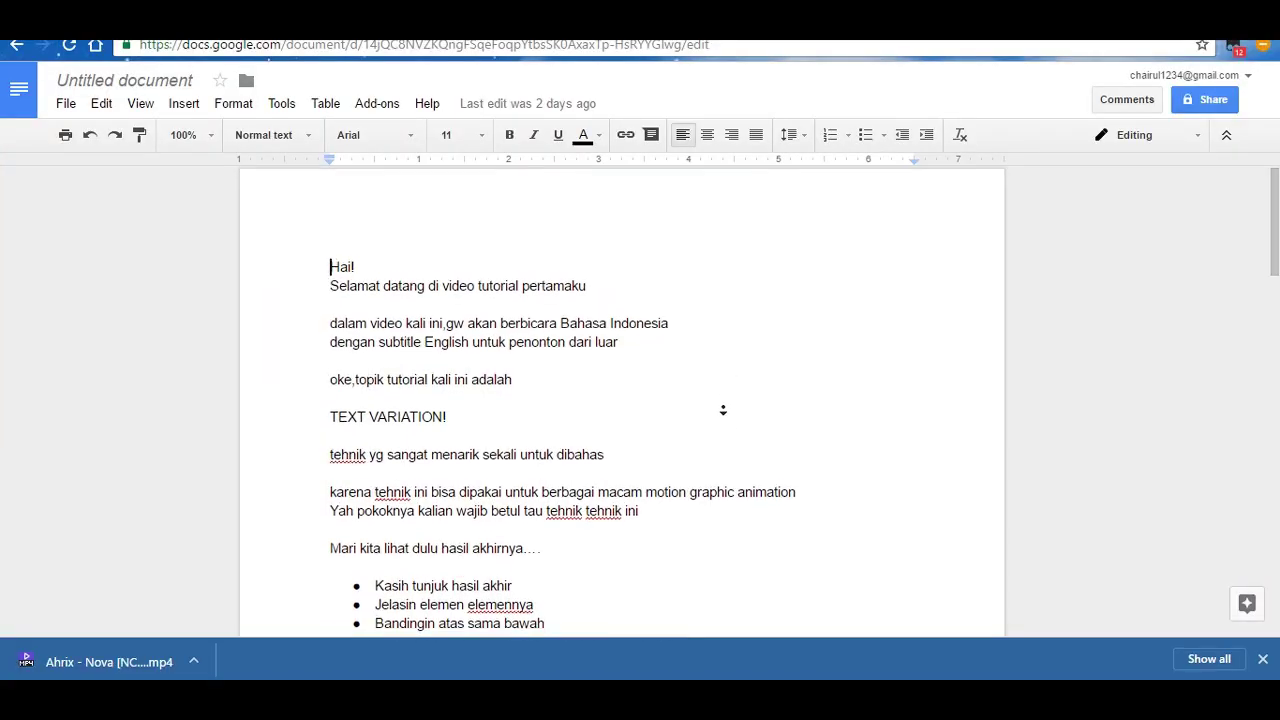
- Scroll the Indonesian script down to the bullet list ending with 'Tebarkan joke garing'
{"action": "scroll", "coordinate": [725, 420], "scroll_direction": "down", "scroll_amount": 5}
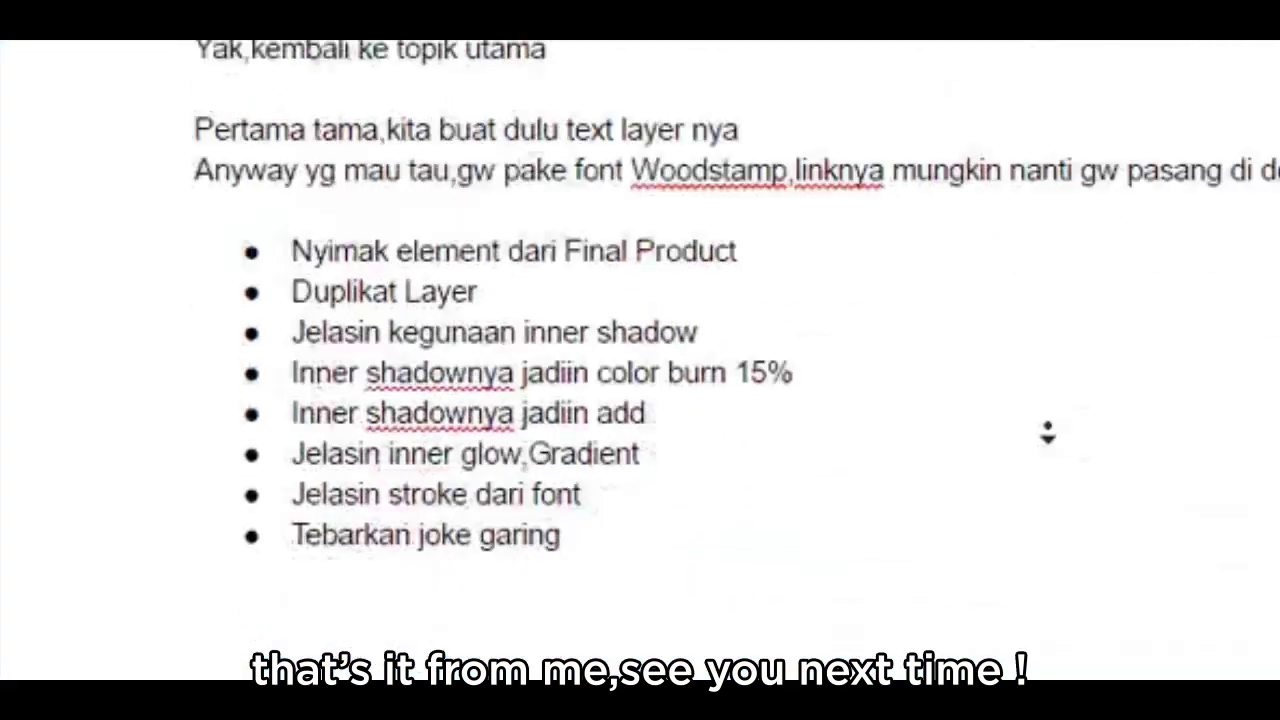
{"action": "scroll", "coordinate": [1047, 432], "scroll_direction": "down", "scroll_amount": 3}
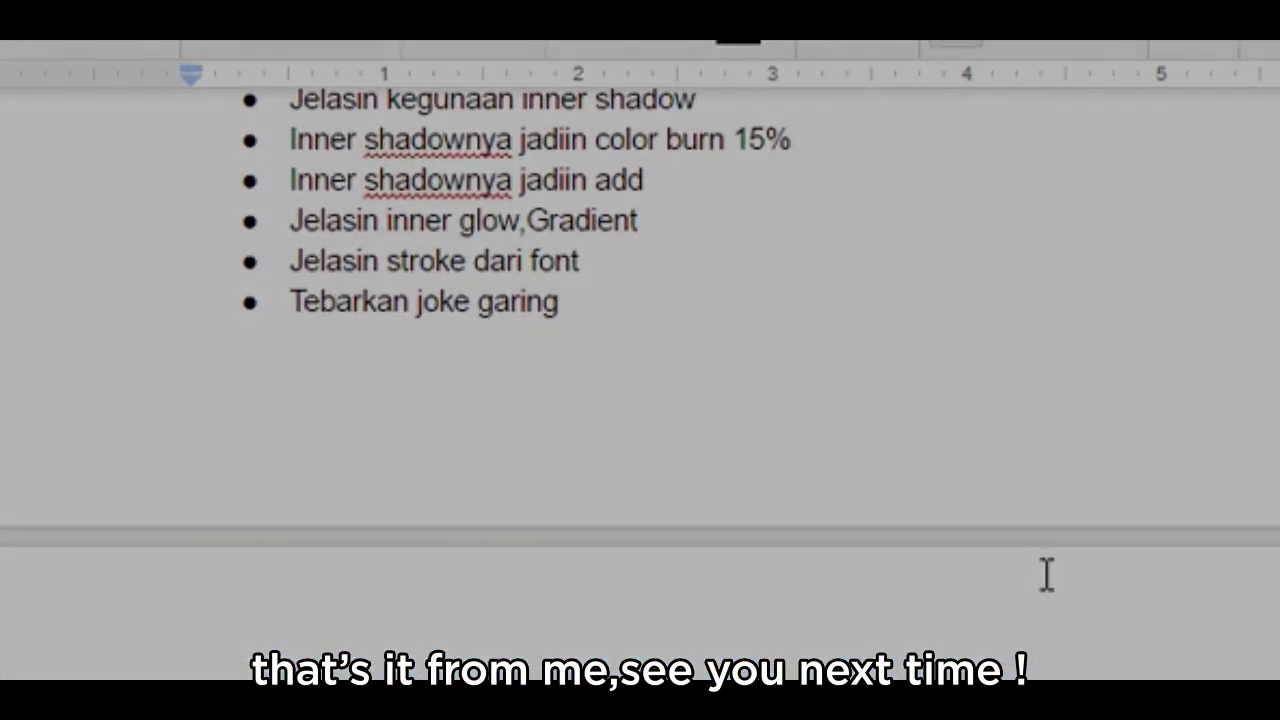